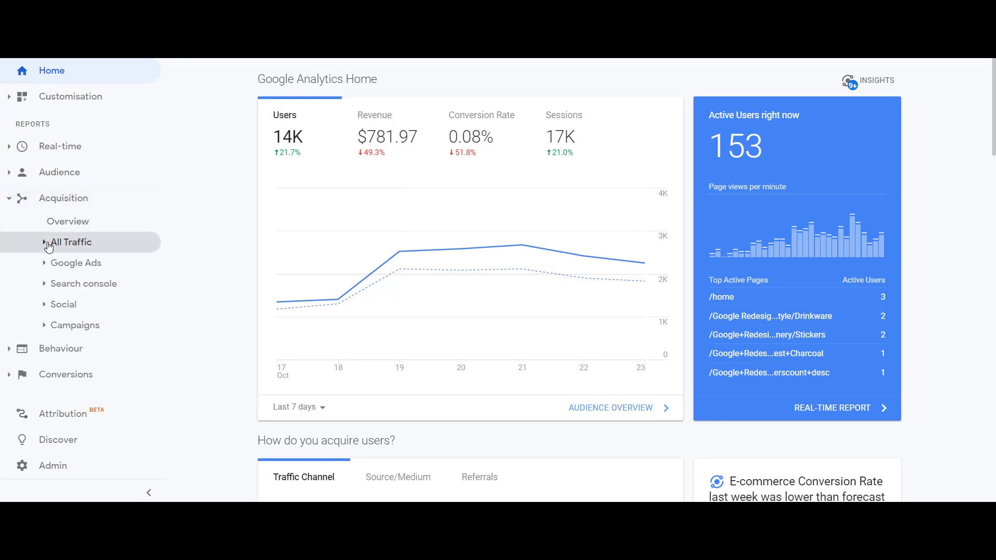
Open the Channels report for all acquisition traffic and bring its channel data table into view.
click(48, 244)
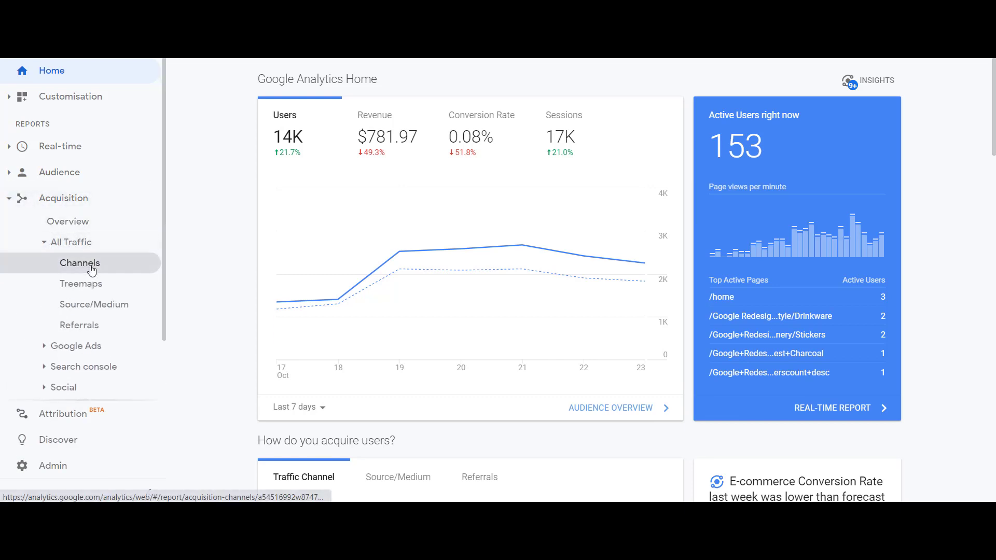
click(89, 268)
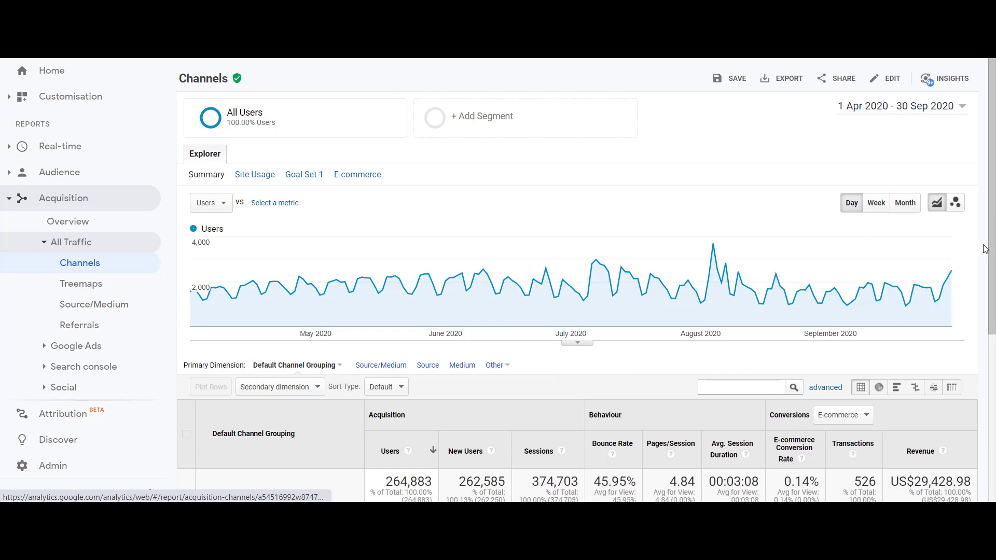
scroll(983, 248, down, 4)
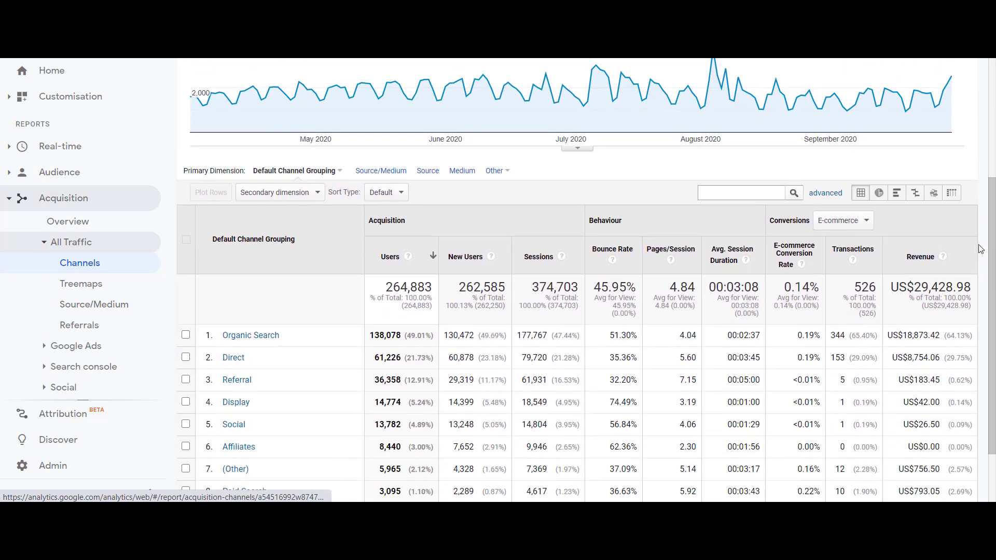
scroll(979, 249, down, 1)
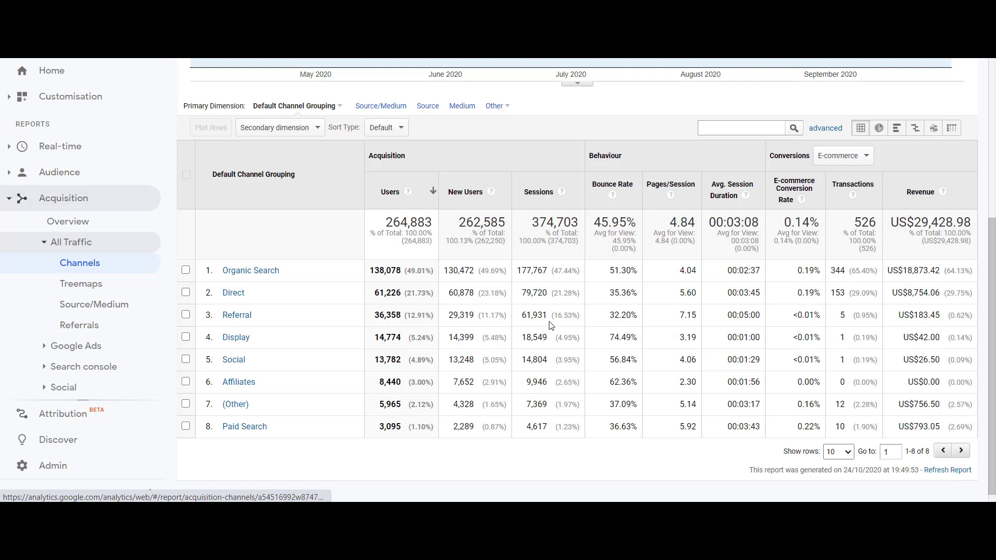
Add Month of Year as the secondary dimension of the Channels table and sort by it in ascending order.
click(306, 128)
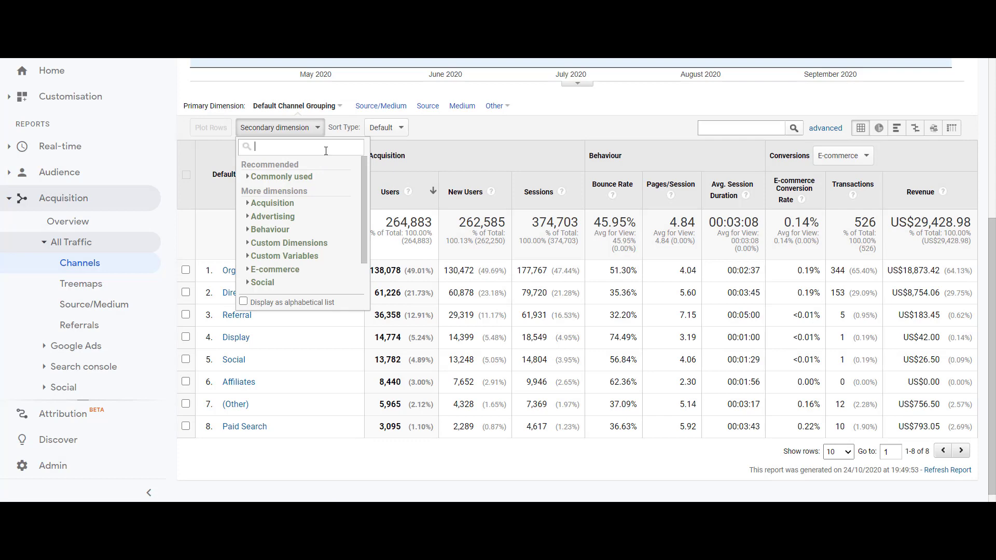
text(month)
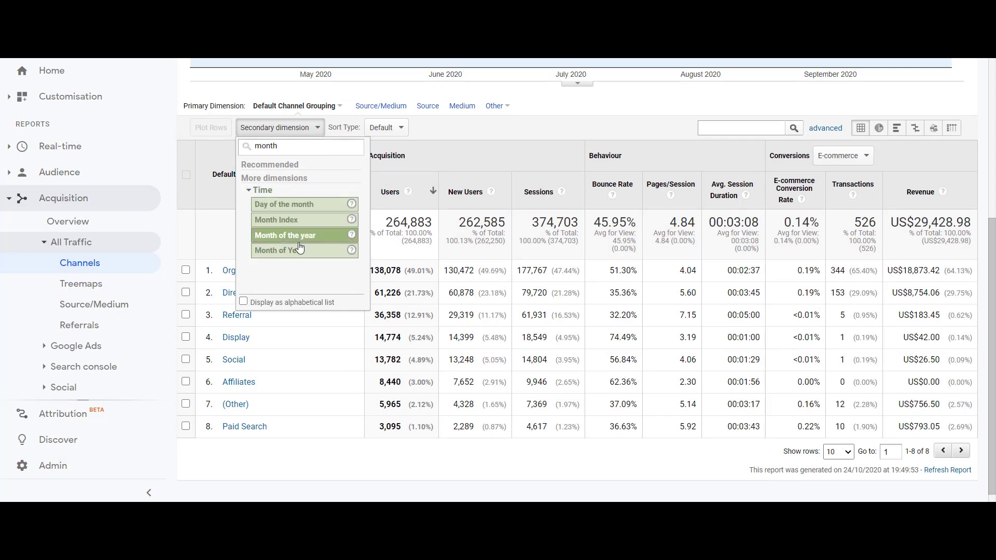
click(289, 250)
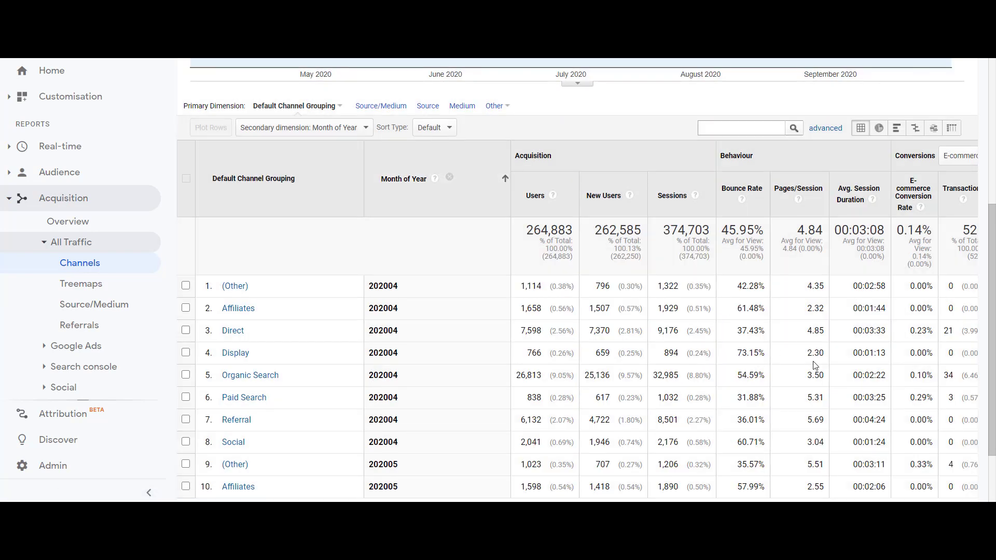
Set the Channels table to show 5000 rows.
scroll(798, 346, up, 5)
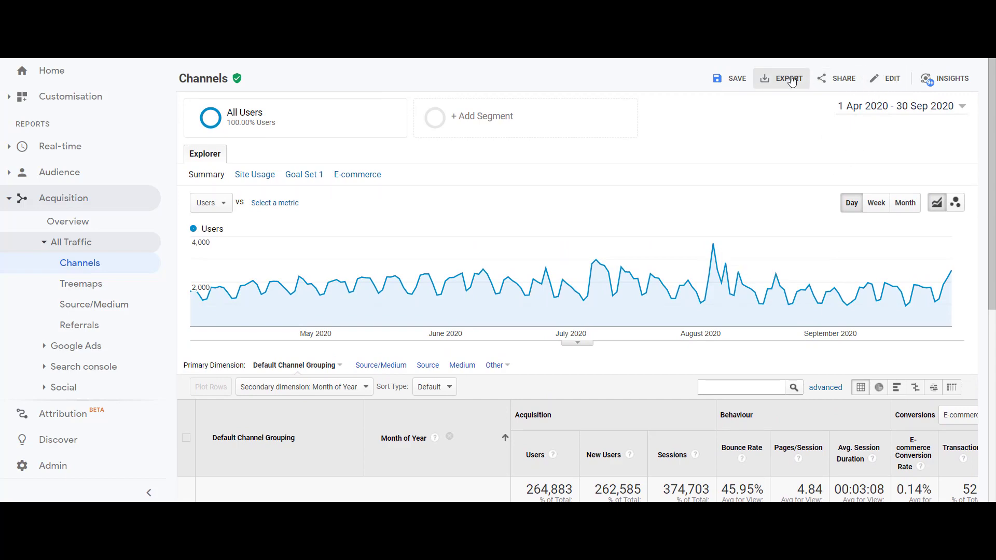
scroll(787, 321, down, 7)
click(831, 435)
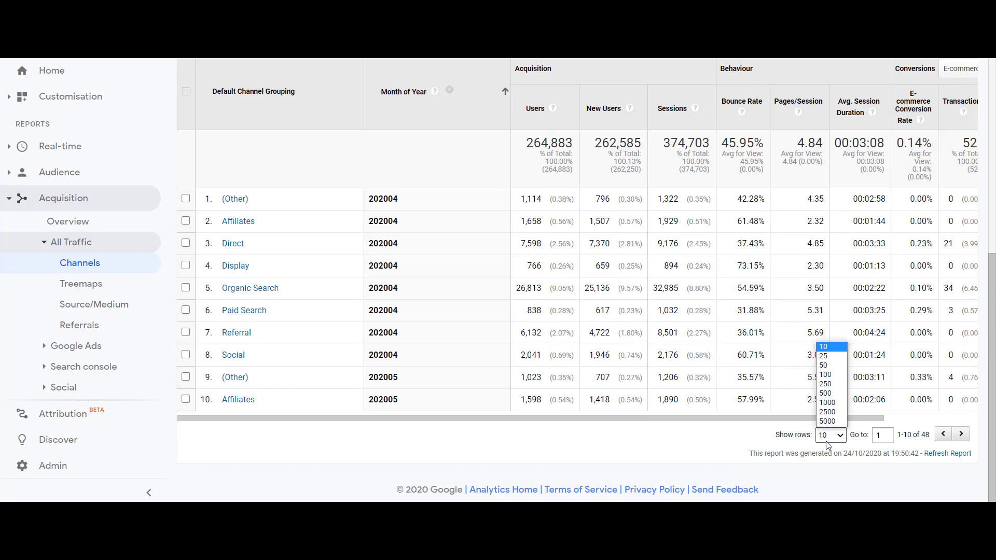
click(830, 422)
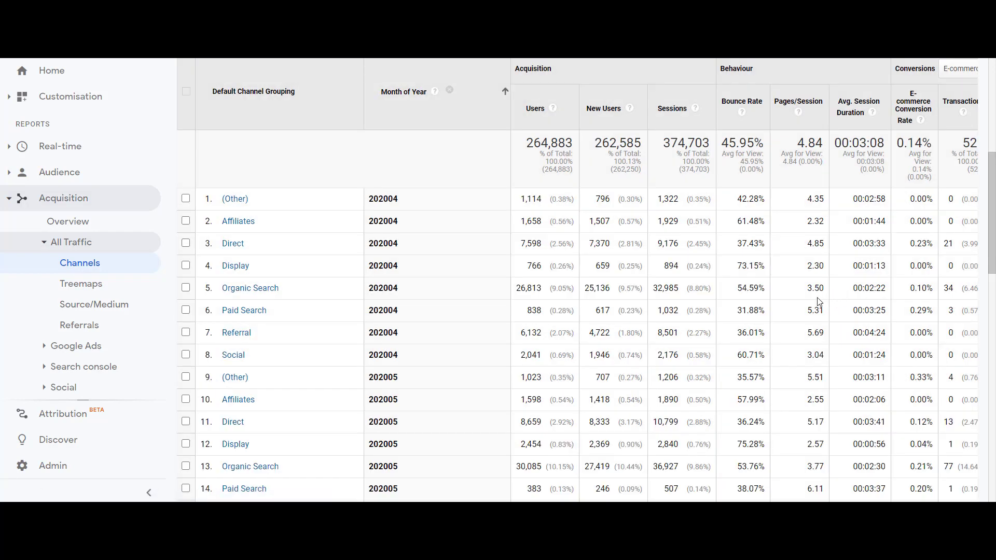
Export the Channels report as a CSV file and dismiss the download notice.
scroll(861, 319, up, 7)
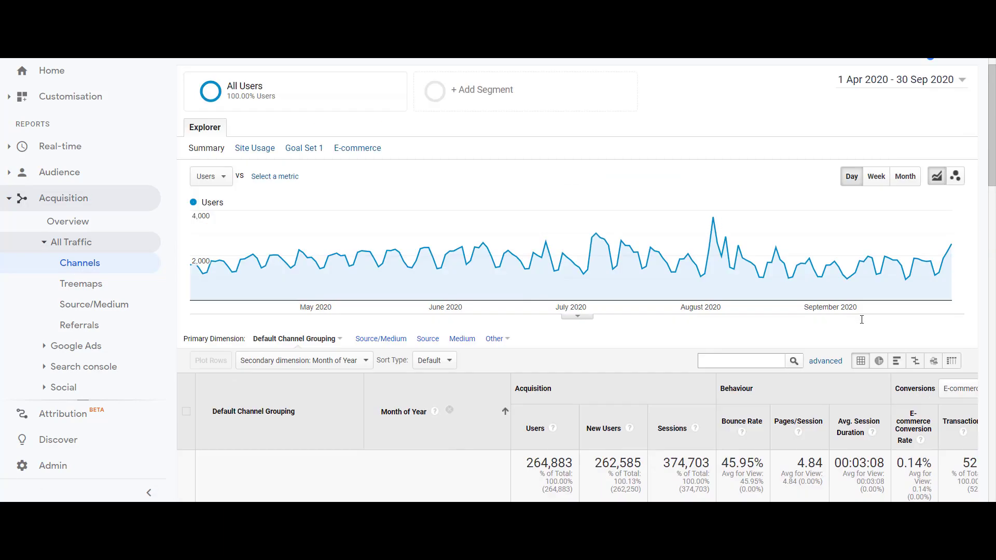
click(794, 81)
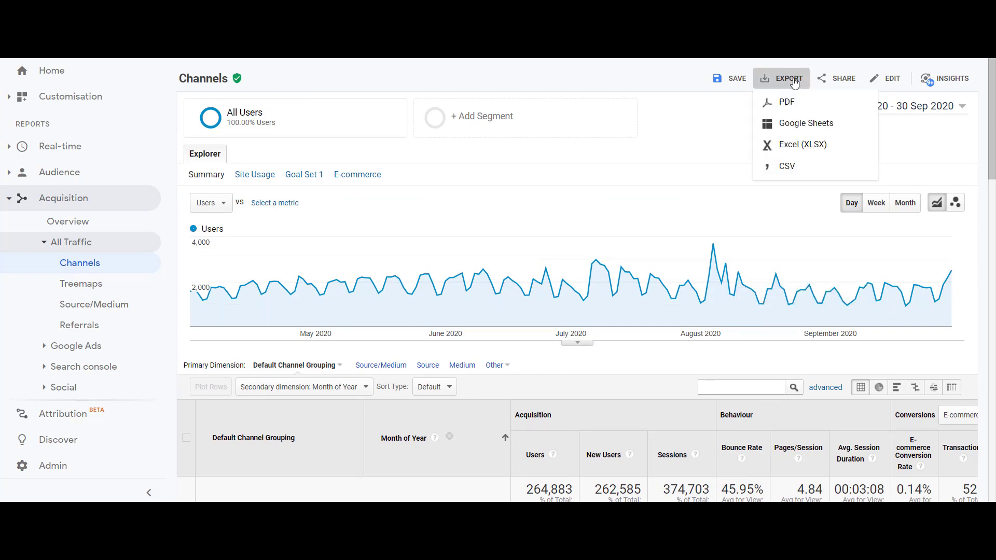
click(788, 167)
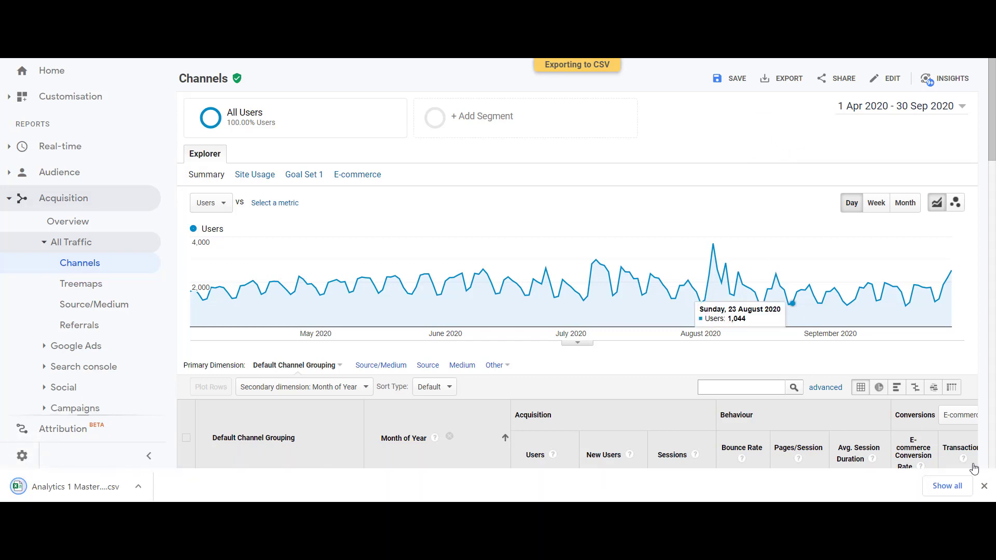
click(984, 486)
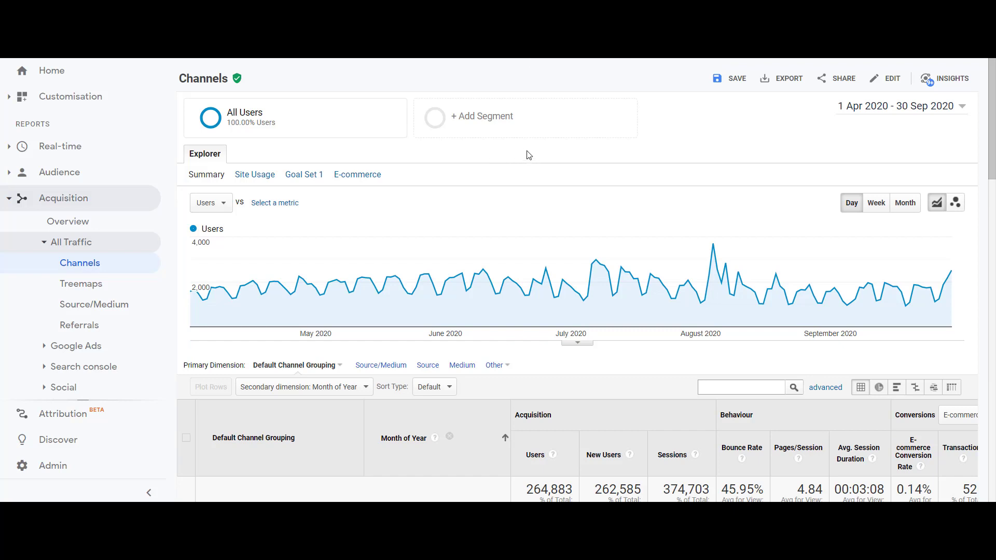
Open the Landing Pages report from the Behaviour site content reports.
click(55, 244)
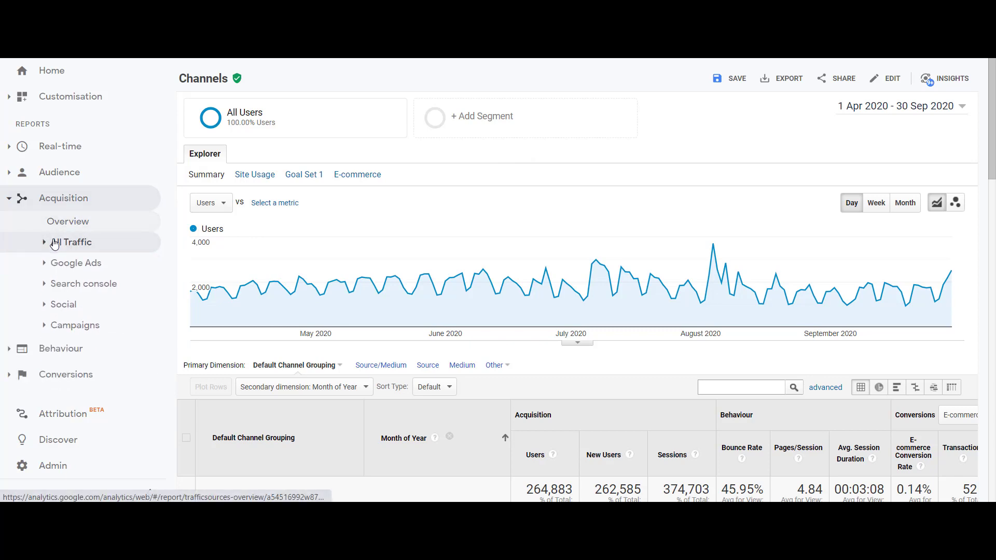
click(9, 199)
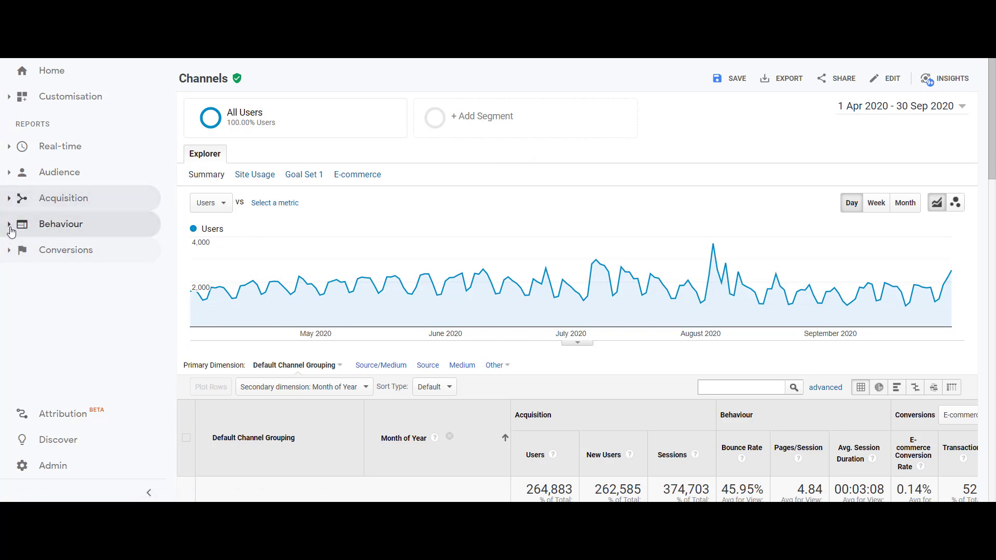
click(11, 228)
click(75, 288)
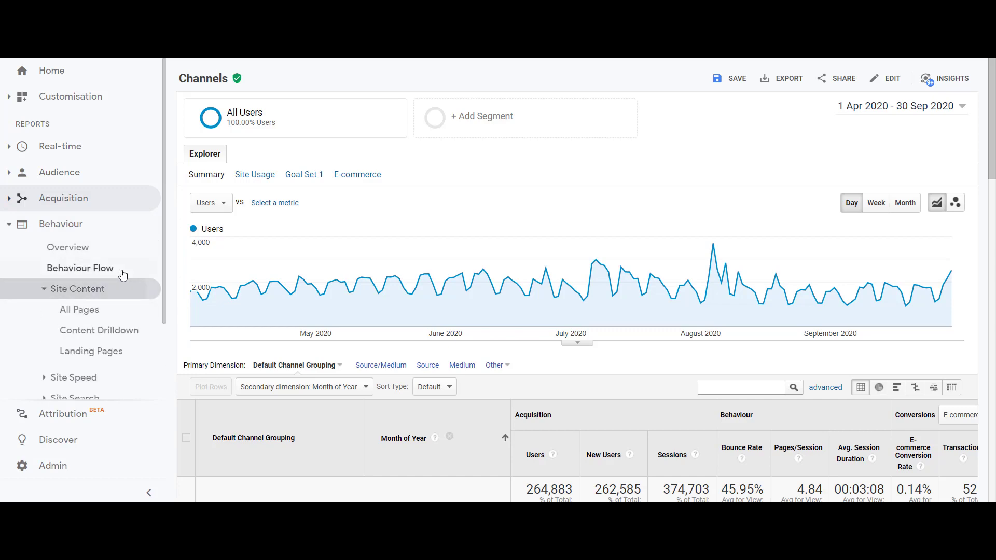
click(88, 357)
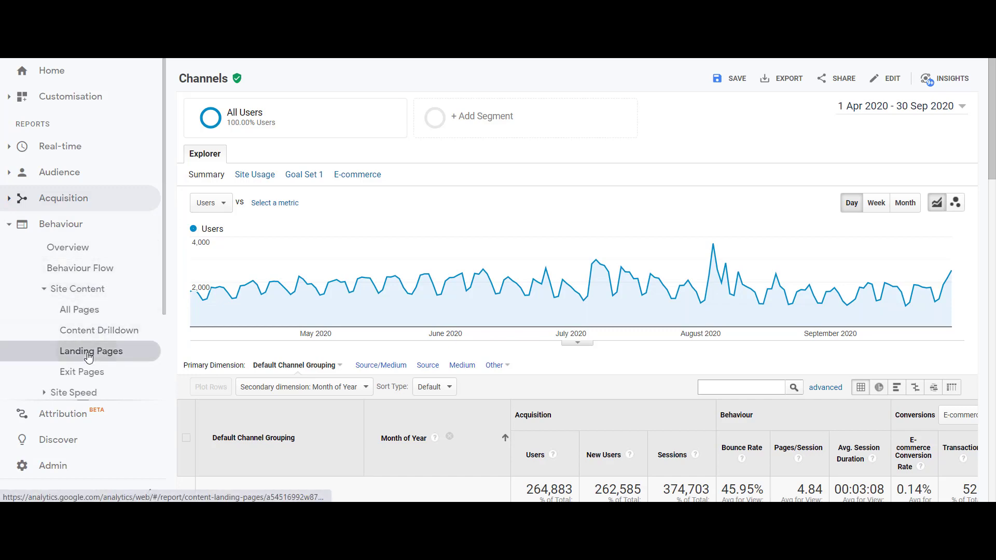
Add Month of Year as the secondary dimension of the Landing Pages table and sort by it in ascending order.
scroll(586, 341, down, 4)
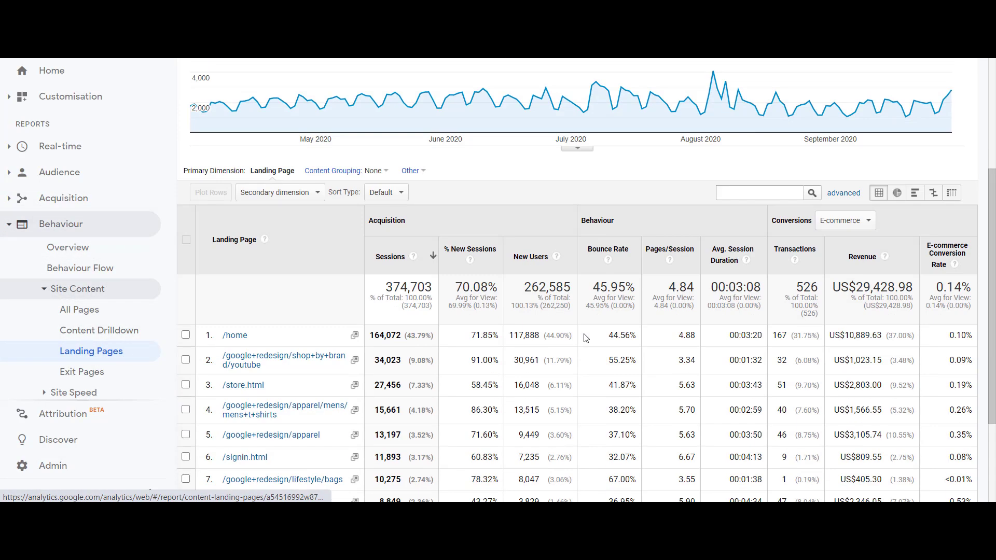
scroll(585, 337, down, 1)
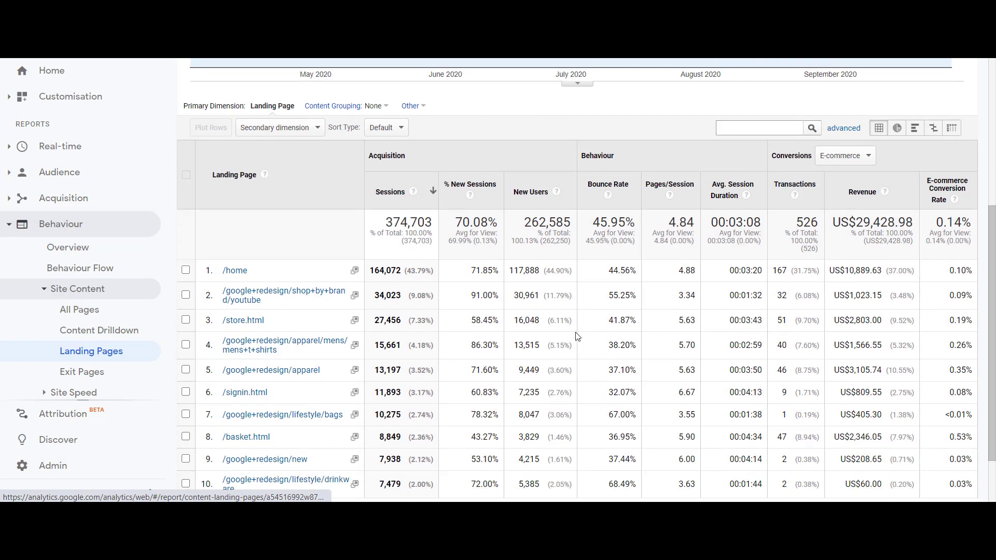
click(292, 129)
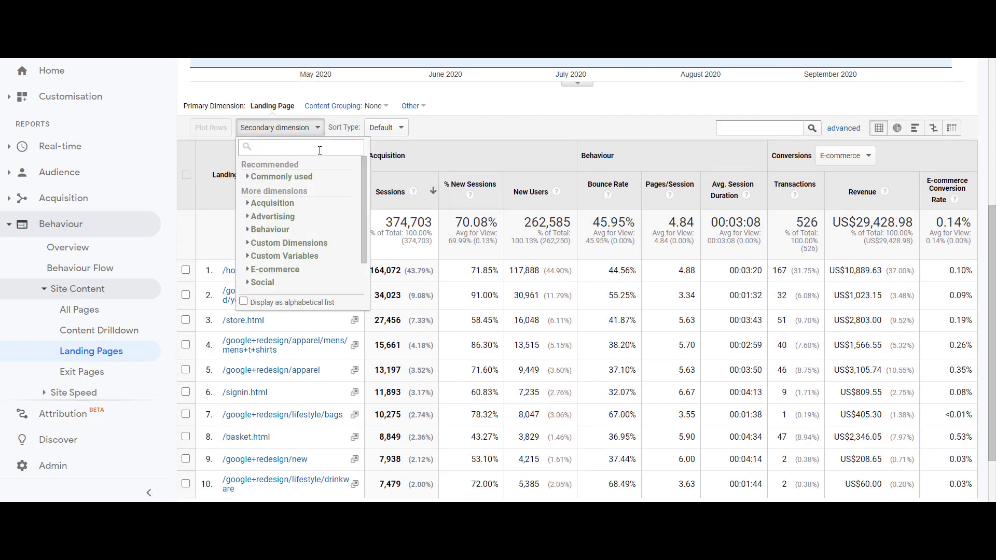
text(month)
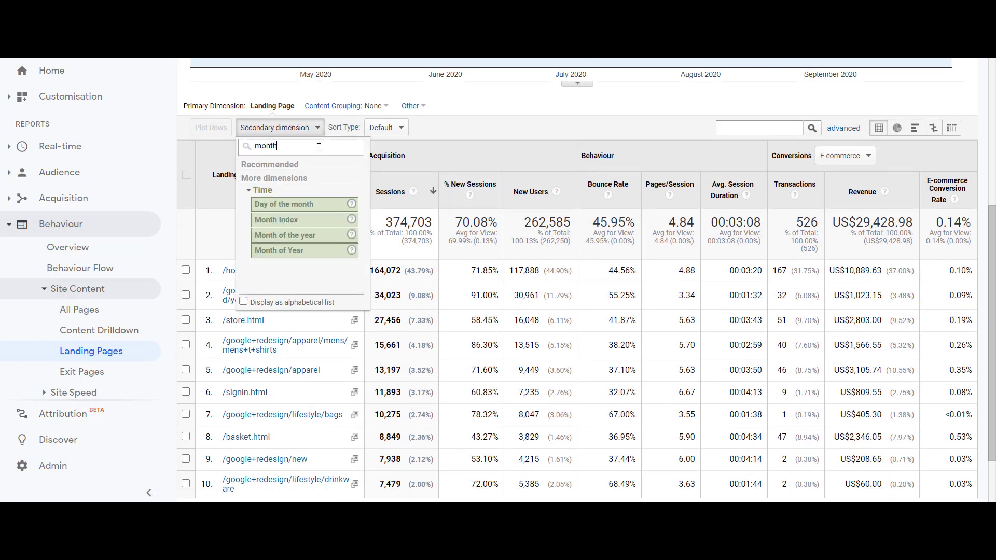
click(296, 250)
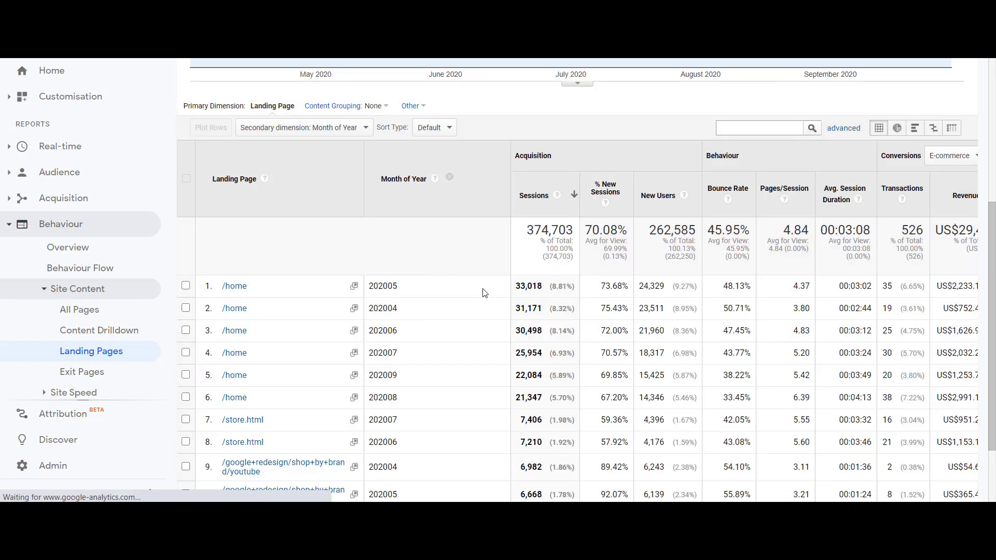
click(482, 196)
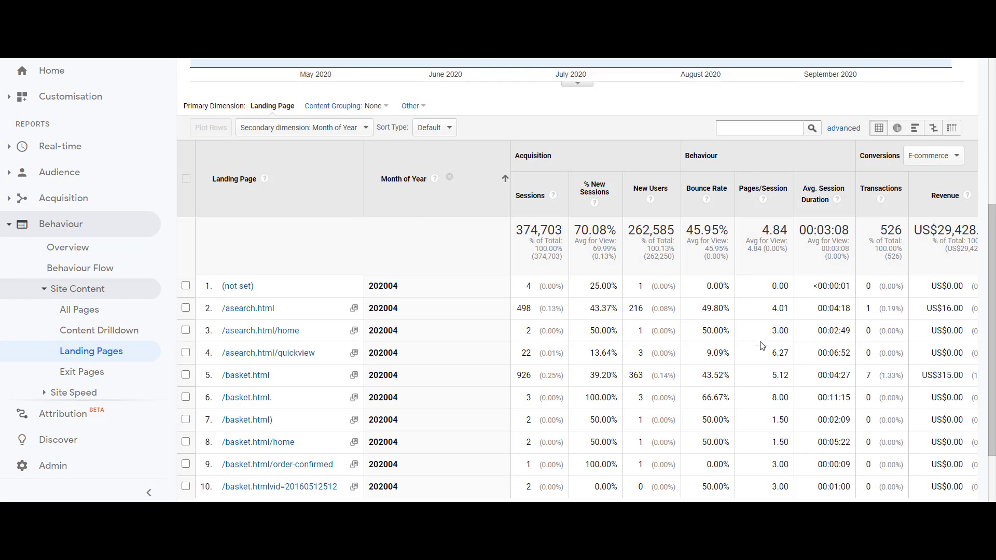
Set the Landing Pages table to show 5000 rows.
scroll(761, 346, down, 2)
click(831, 436)
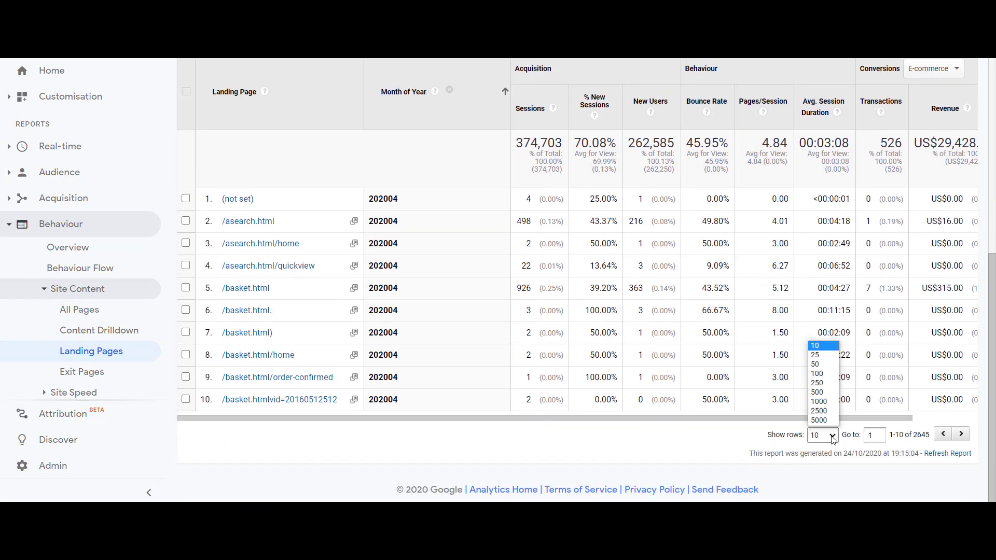
click(822, 420)
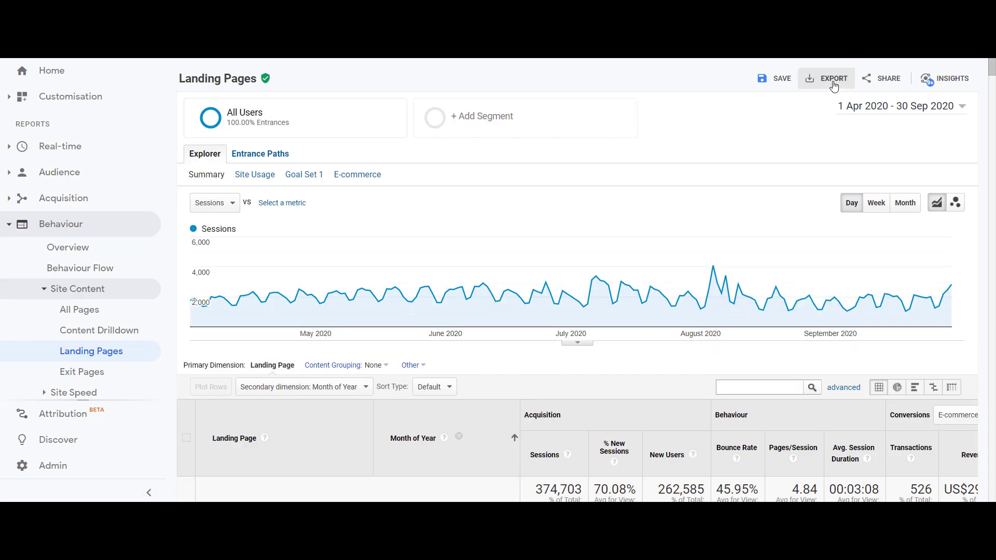
Export the Landing Pages report as a CSV file and dismiss the download notice.
click(830, 79)
click(822, 165)
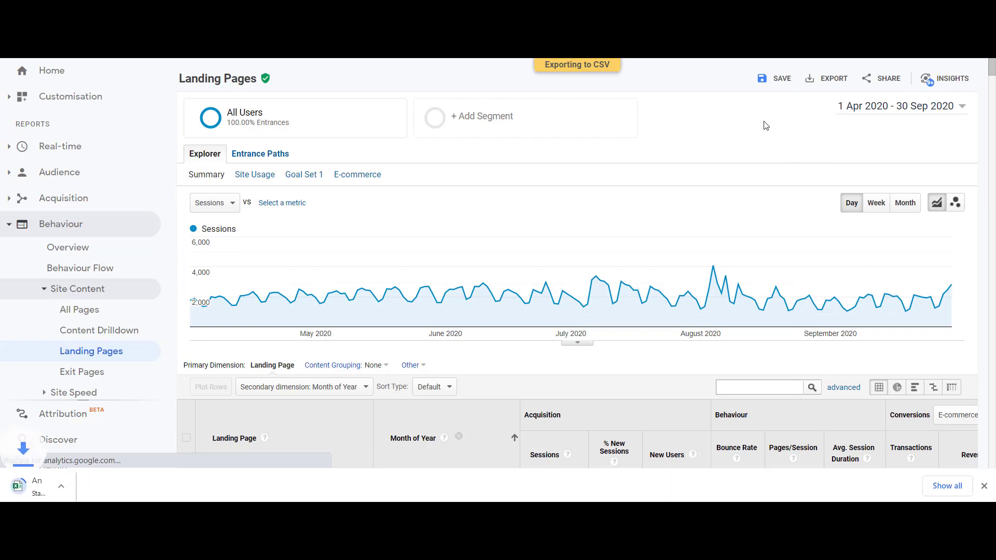
click(986, 484)
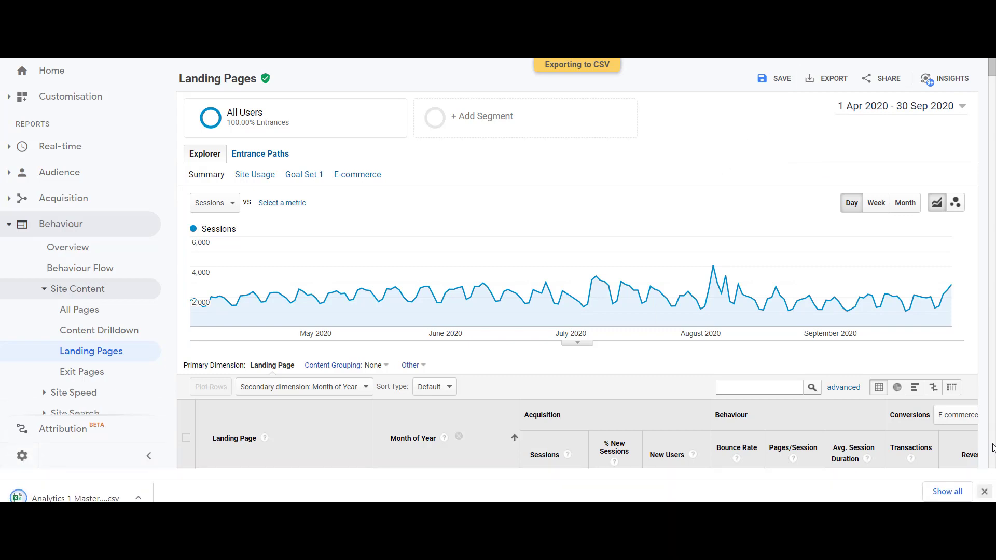
Check the date range selected for the Landing Pages report.
click(864, 110)
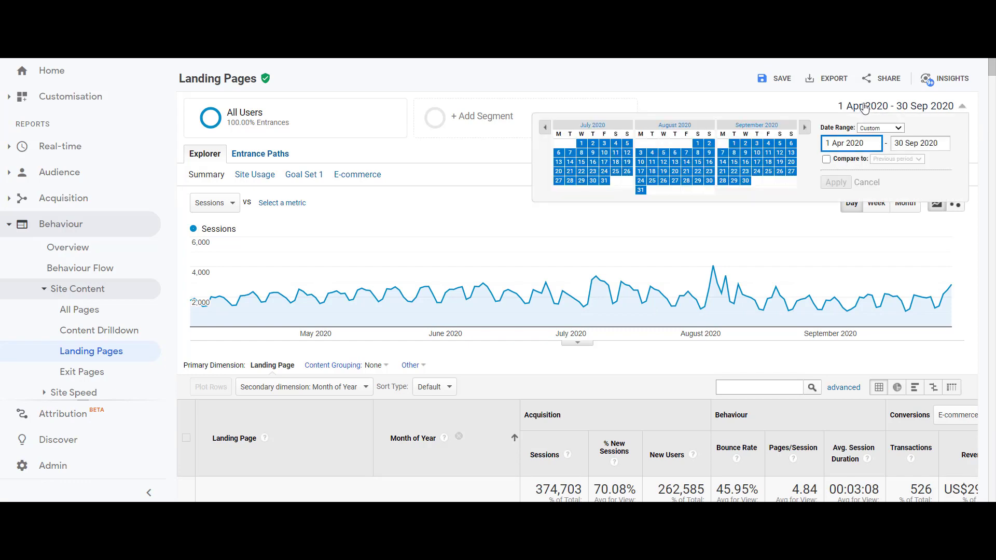
click(863, 107)
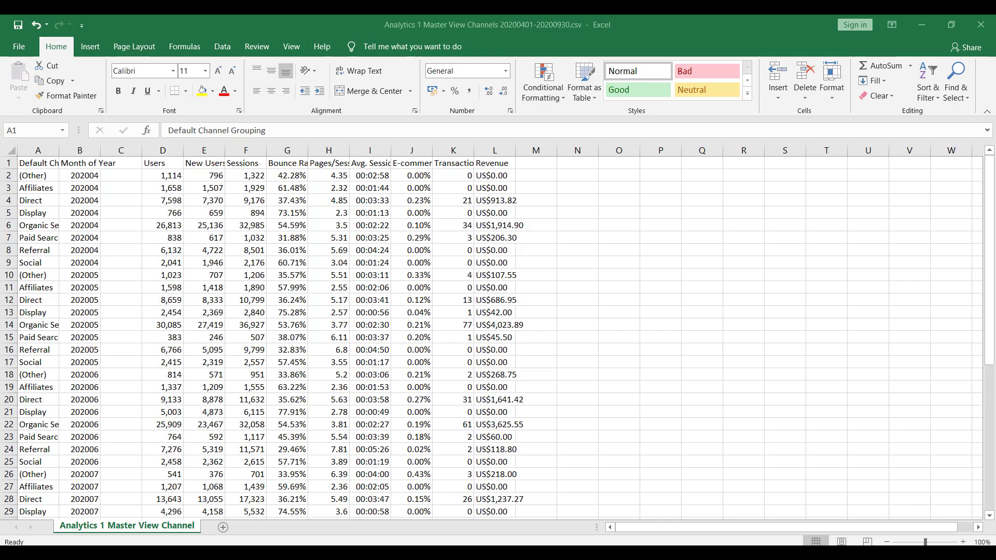
Compare the exported Channels and Landing Pages CSV files in Excel, ending on the Landing Pages file.
key(ctrl+Tab)
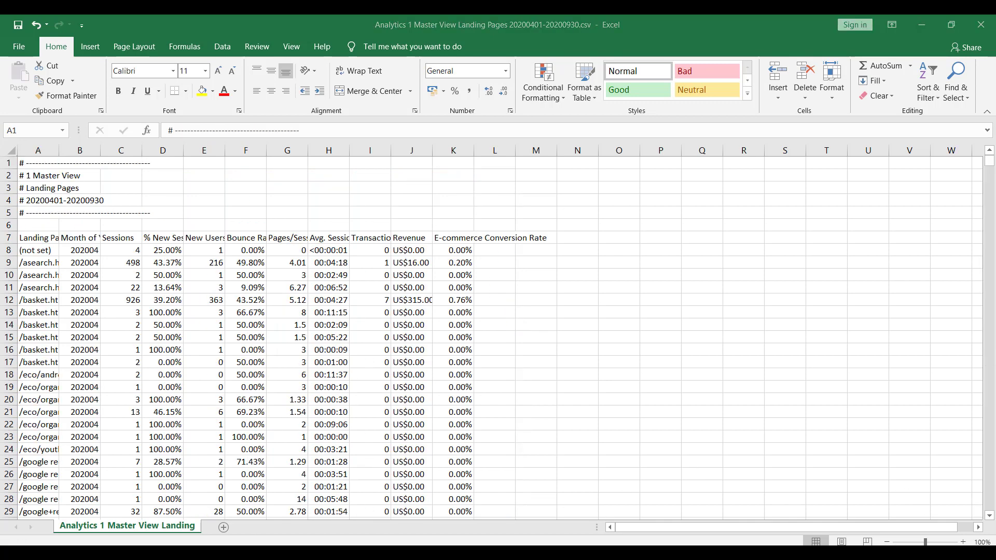
key(ctrl+Tab)
key(ctrl+Tab)
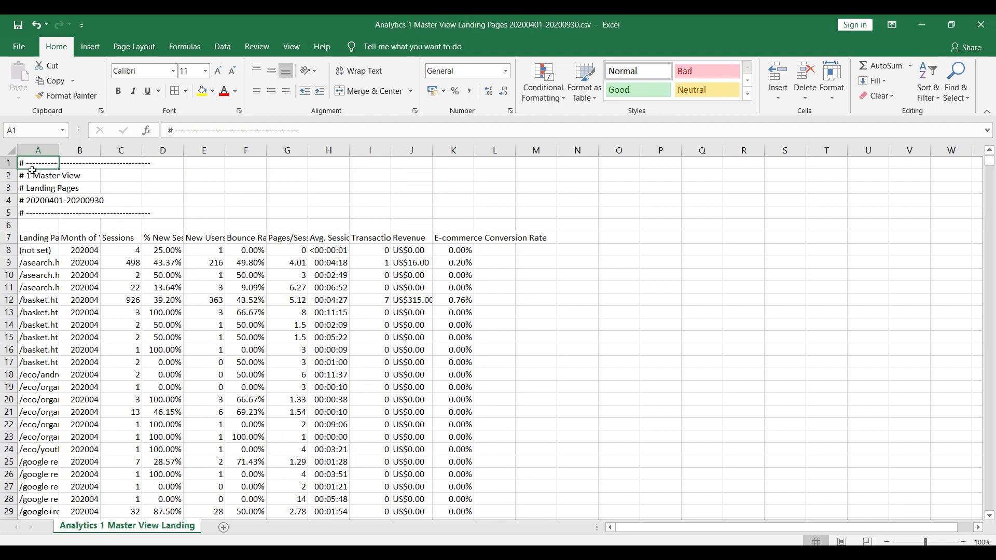
Delete the first six rows, containing the report information, above the column headers of the Landing Pages file.
drag(28, 164, 45, 220)
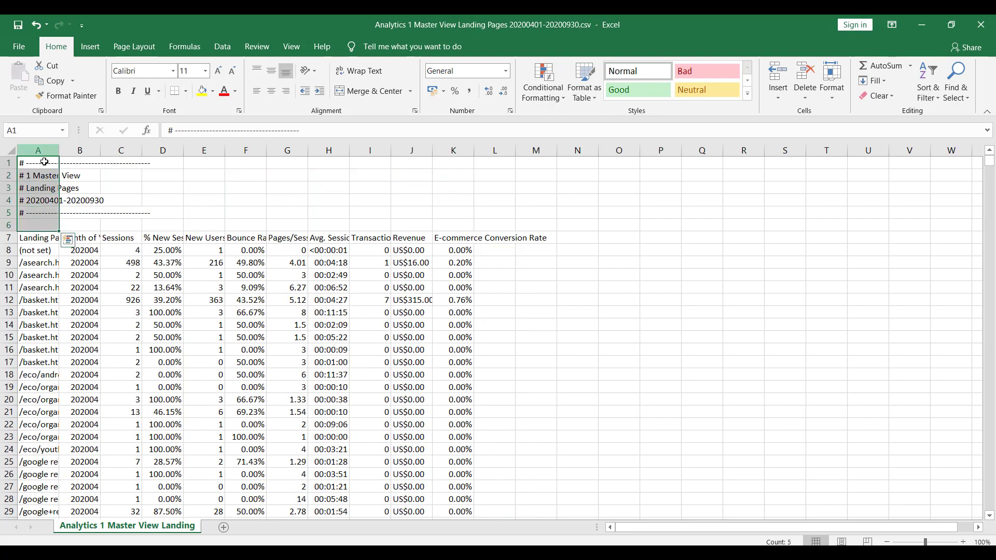
drag(42, 163, 117, 218)
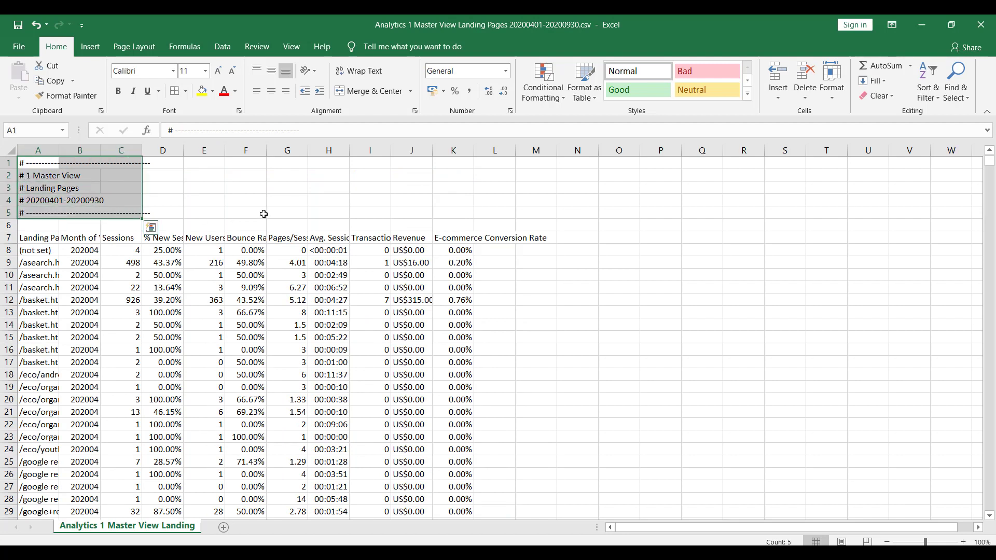
scroll(271, 191, down, 4)
scroll(272, 191, down, 19)
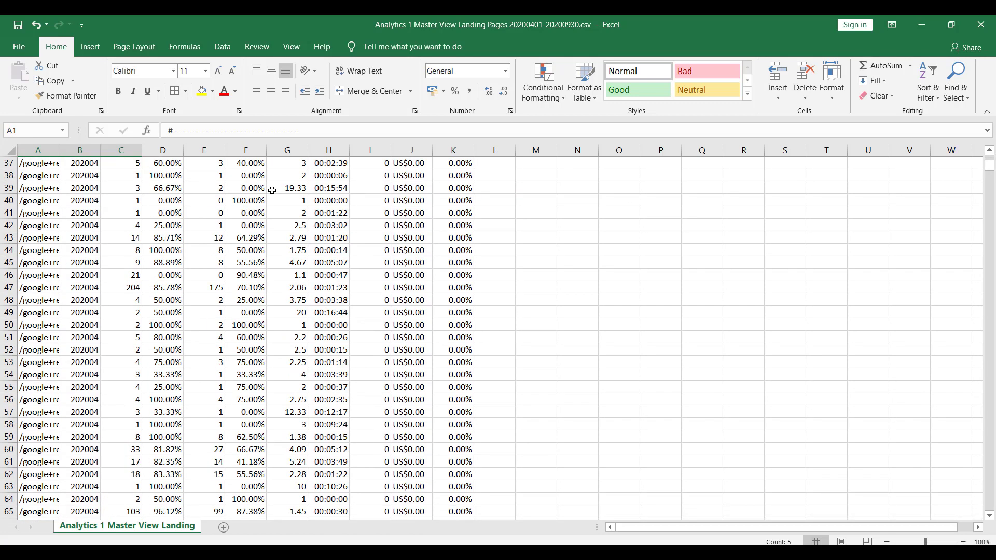
scroll(102, 196, up, 20)
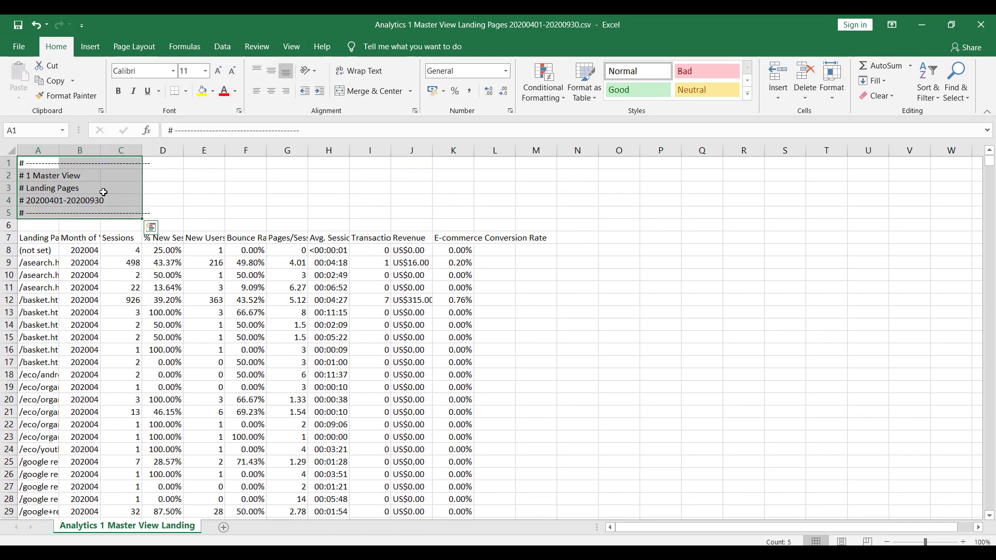
drag(8, 165, 10, 225)
right_click(13, 198)
click(52, 305)
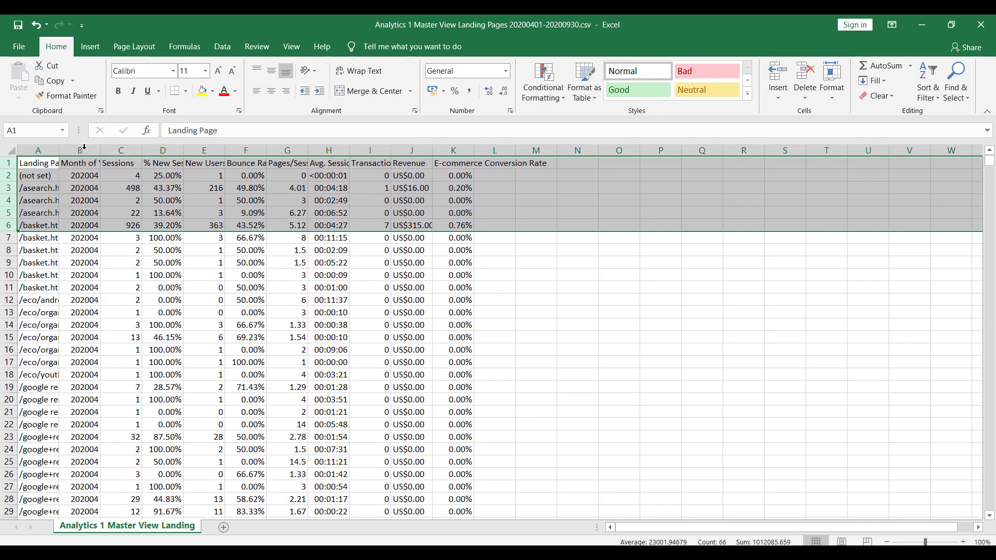
Clear the totals row and the daily sessions table below the landing page data, from row 2647 down, and return to cell A1.
click(35, 164)
key(ctrl+shift+Down)
scroll(10, 337, down, 6)
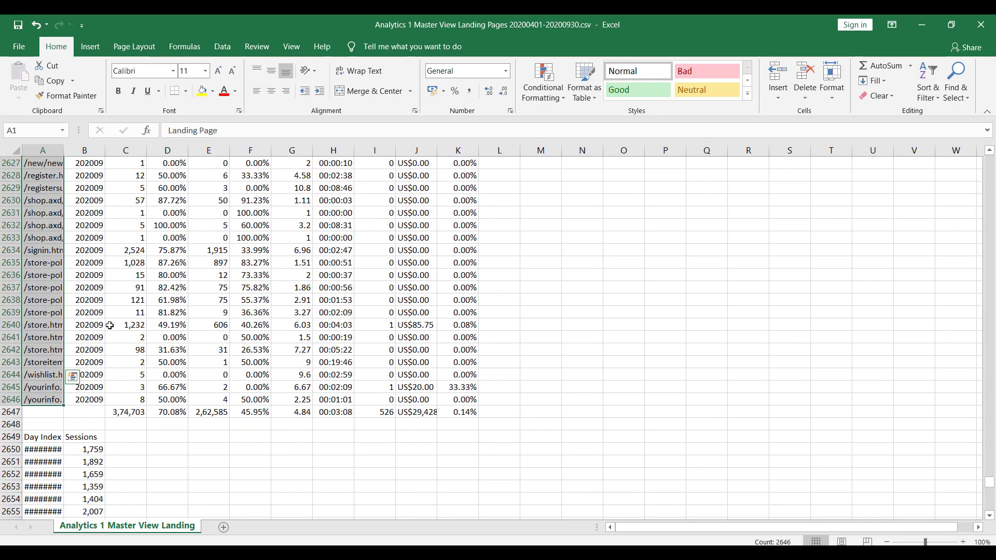
drag(11, 337, 39, 388)
key(ctrl+shift+Down)
key(Delete)
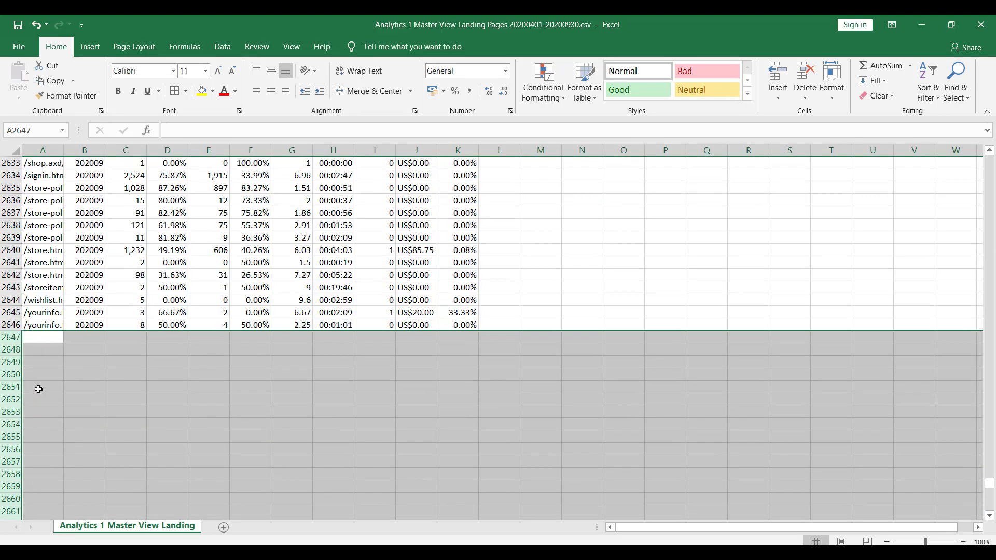
scroll(166, 293, up, 5)
scroll(167, 293, up, 15)
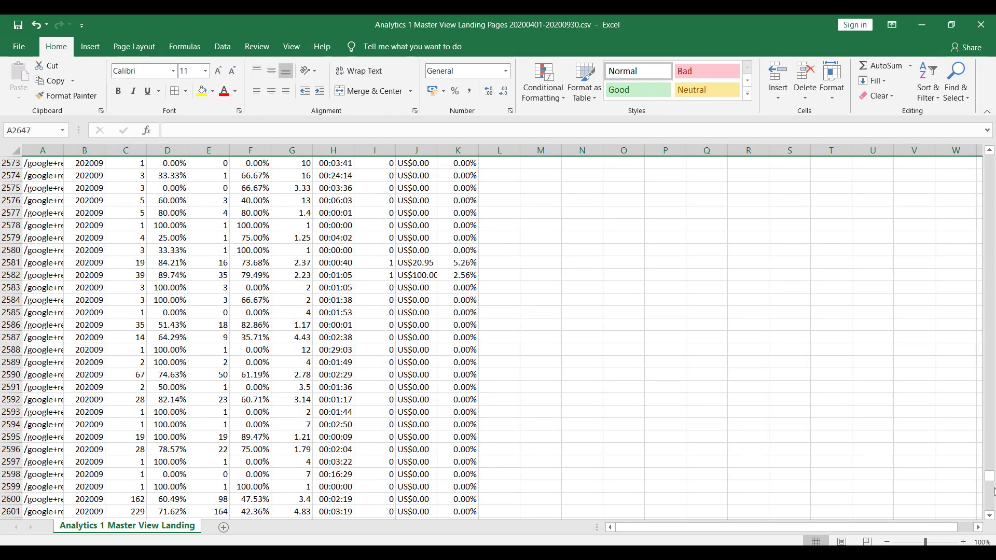
drag(989, 481, 989, 160)
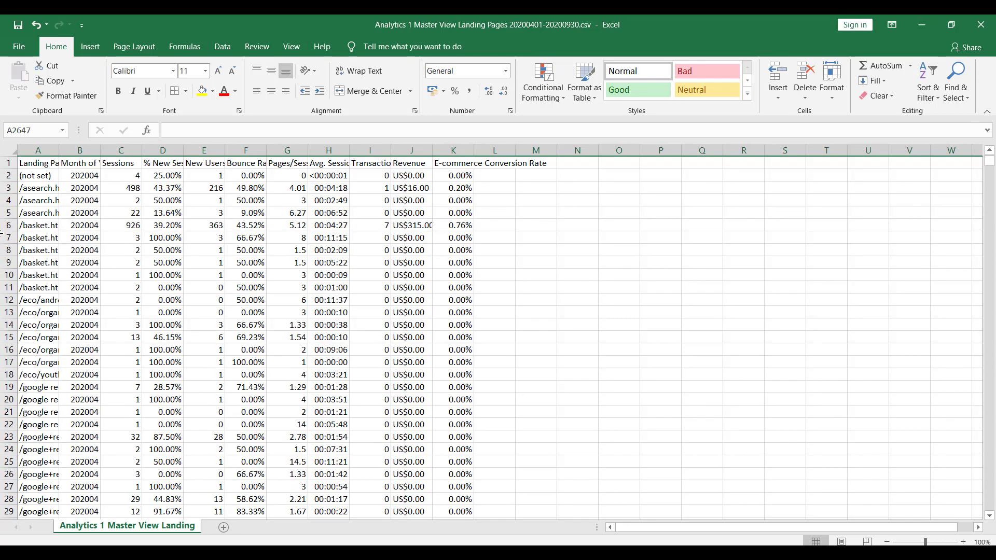
click(51, 164)
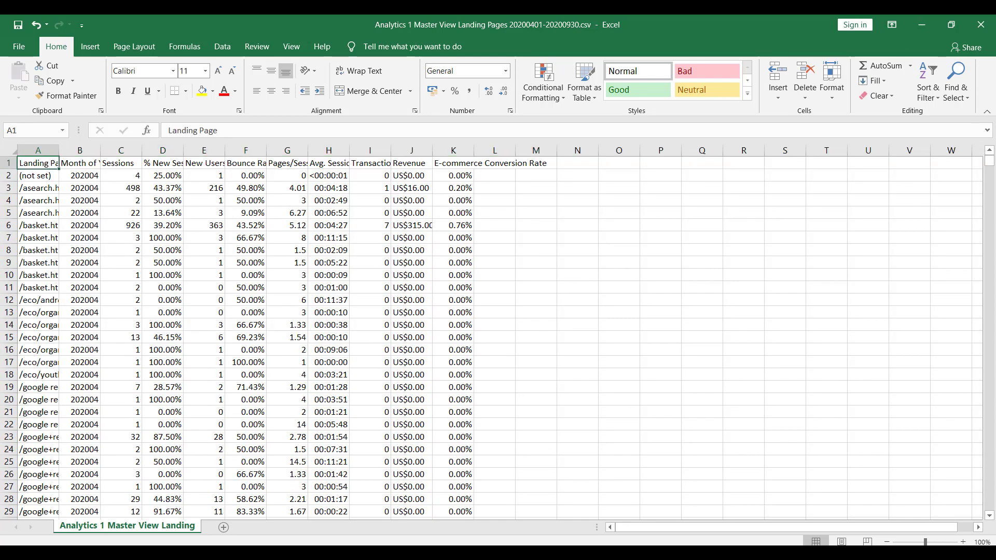
Switch to the SEO Report For Clients.xlsx workbook and review the data on the Google Analytics Export and Landing Pages sheets.
click(534, 511)
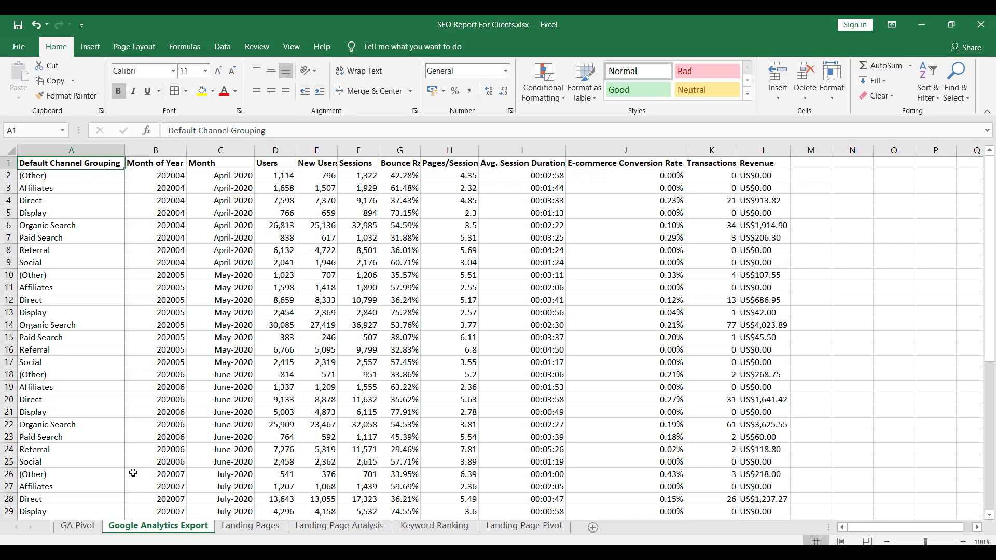
click(95, 164)
drag(63, 184, 67, 270)
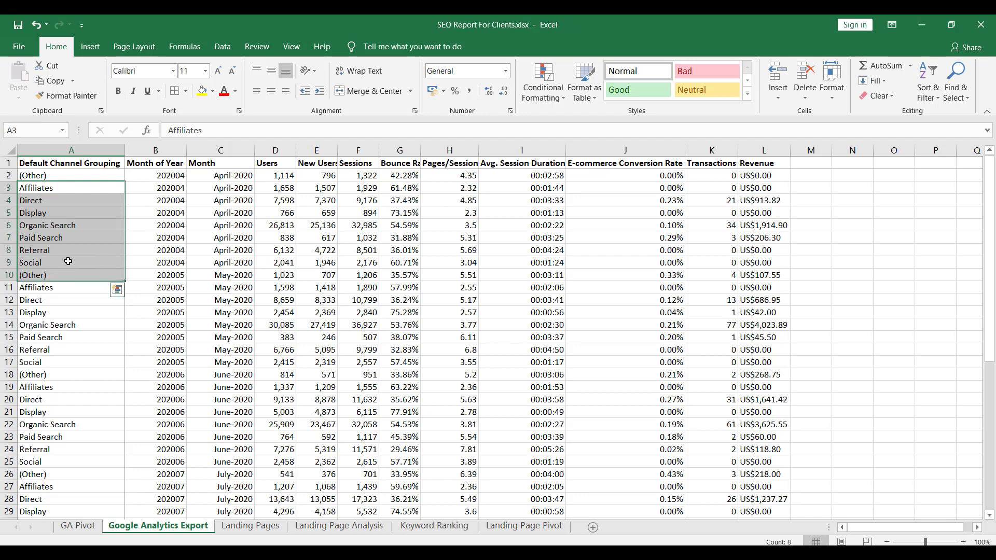
click(74, 176)
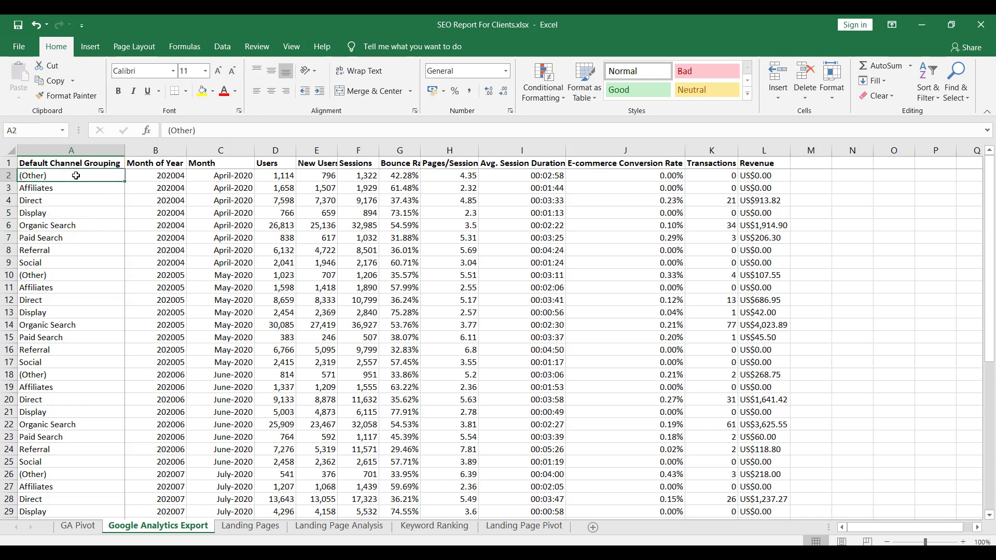
click(252, 526)
scroll(111, 201, up, 4)
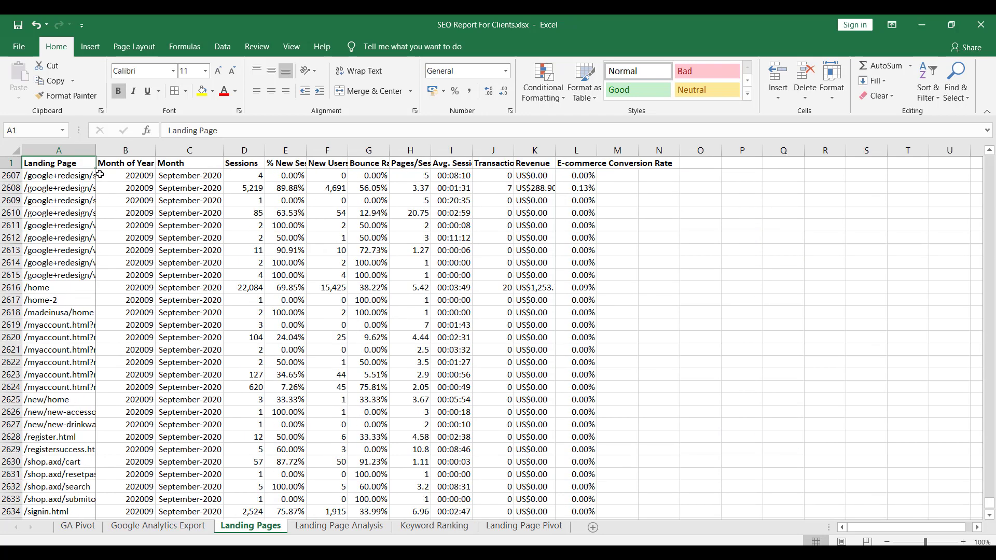
scroll(118, 207, up, 15)
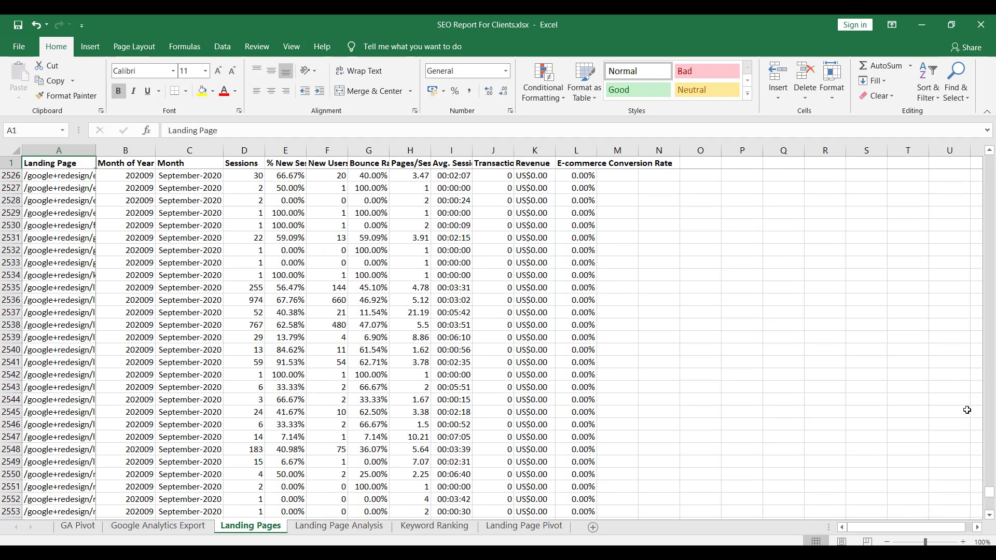
drag(989, 493, 989, 136)
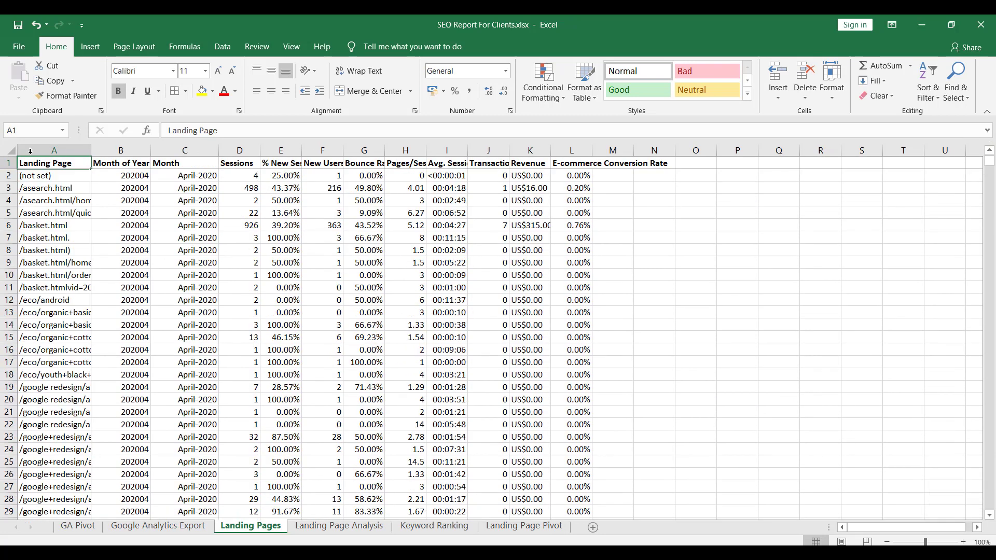
Examine the DATE formula in cell C2 of the Google Analytics Export sheet, which derives Month from Month of Year.
click(185, 526)
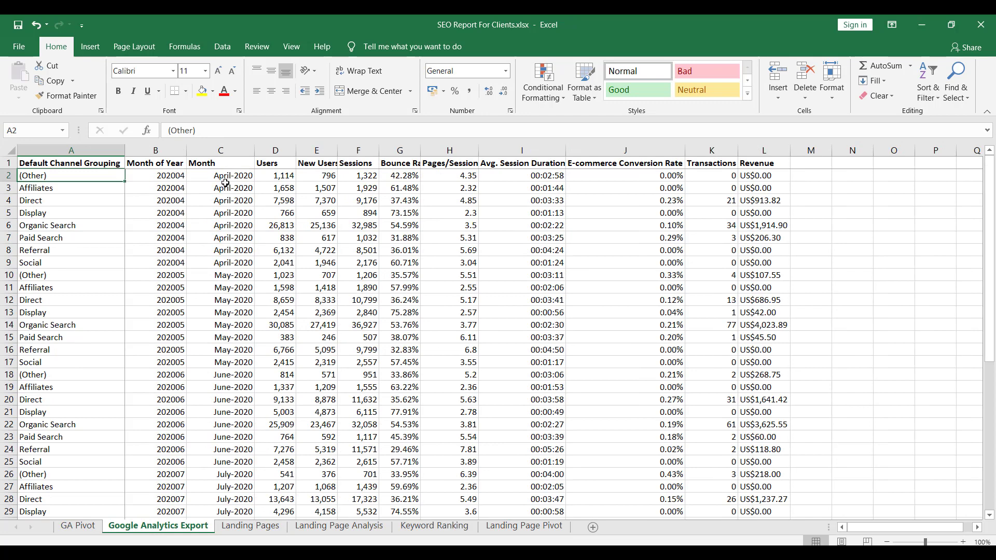
click(165, 175)
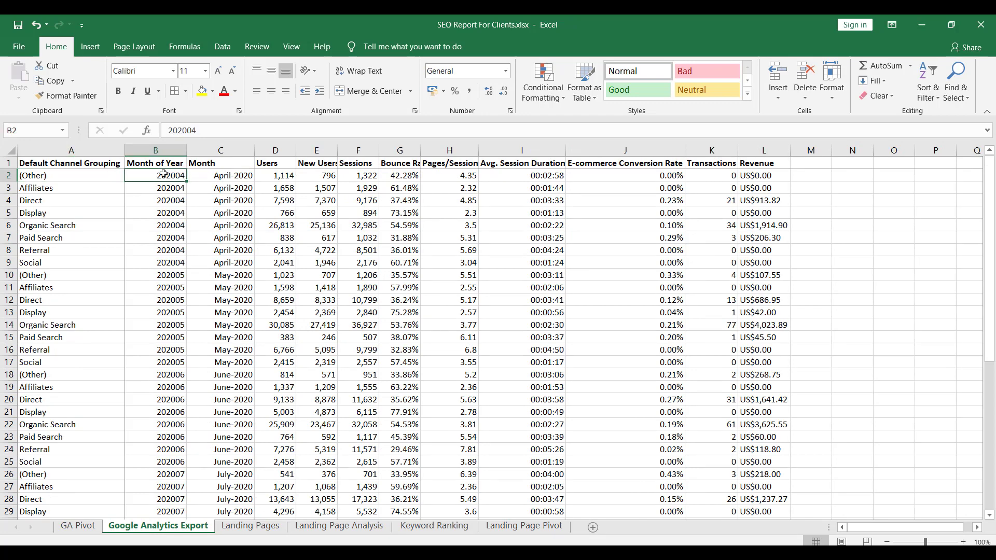
click(220, 177)
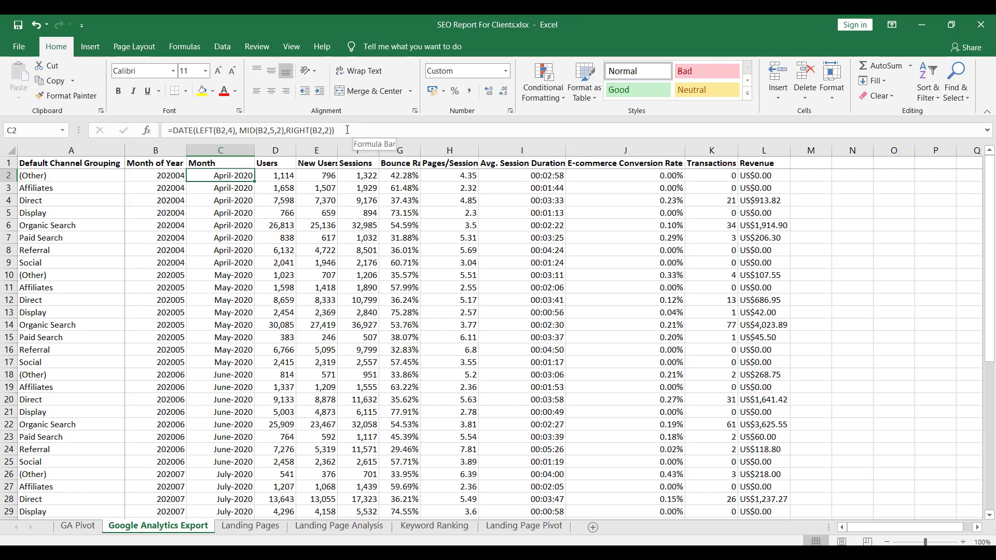
drag(346, 130, 169, 130)
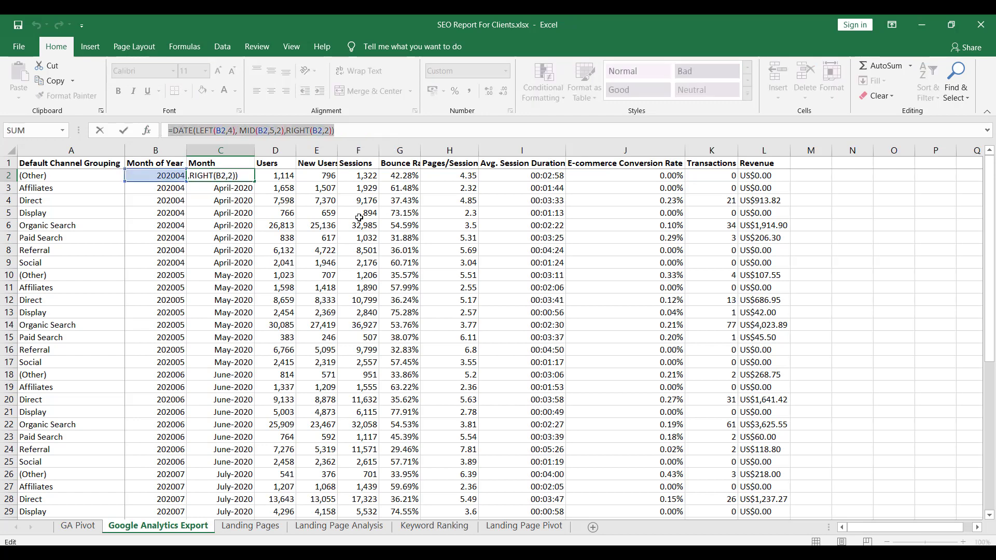
key(Return)
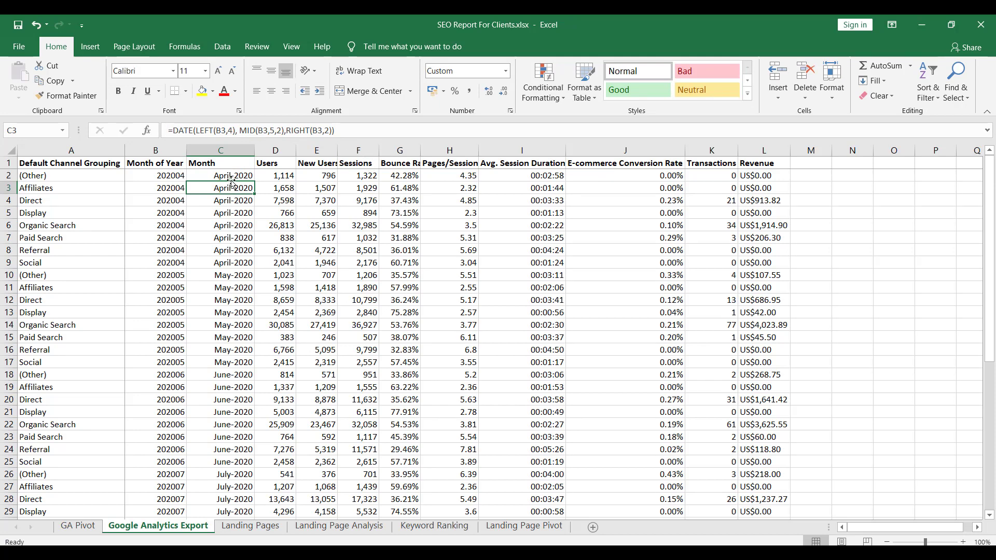
click(234, 177)
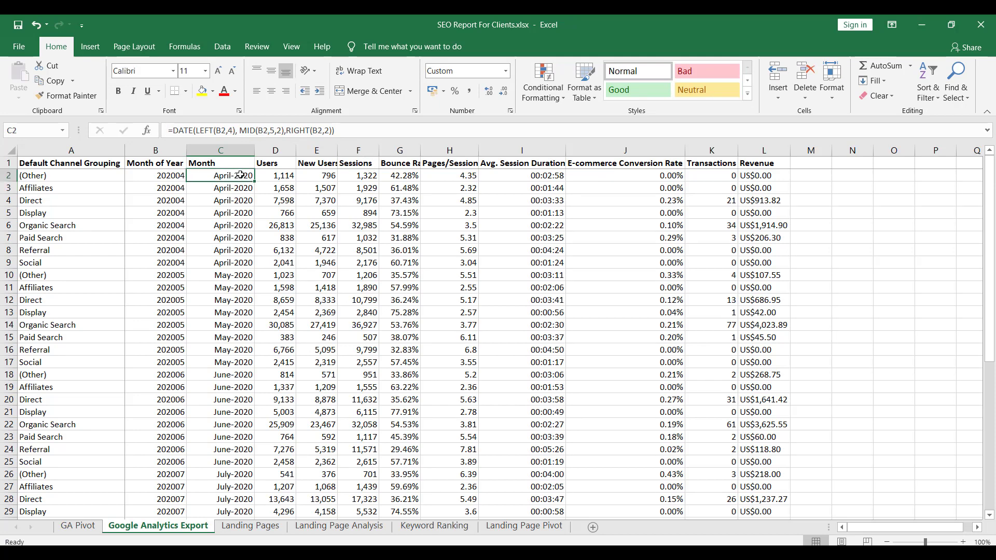
Check the custom number format applied to cell C2 in the Month column and leave the format settings without changes.
click(505, 71)
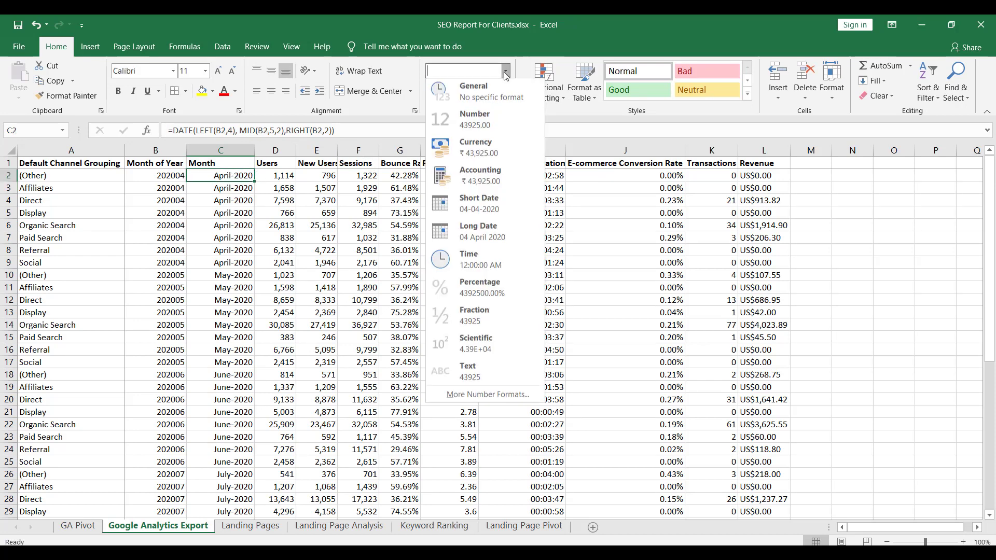
click(470, 398)
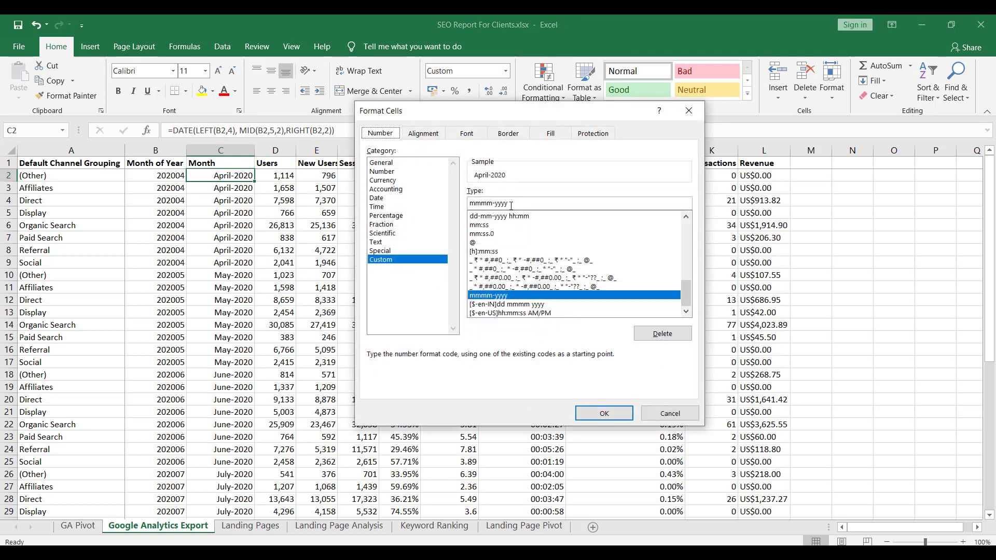
key(Tab)
key(Tab)
click(668, 414)
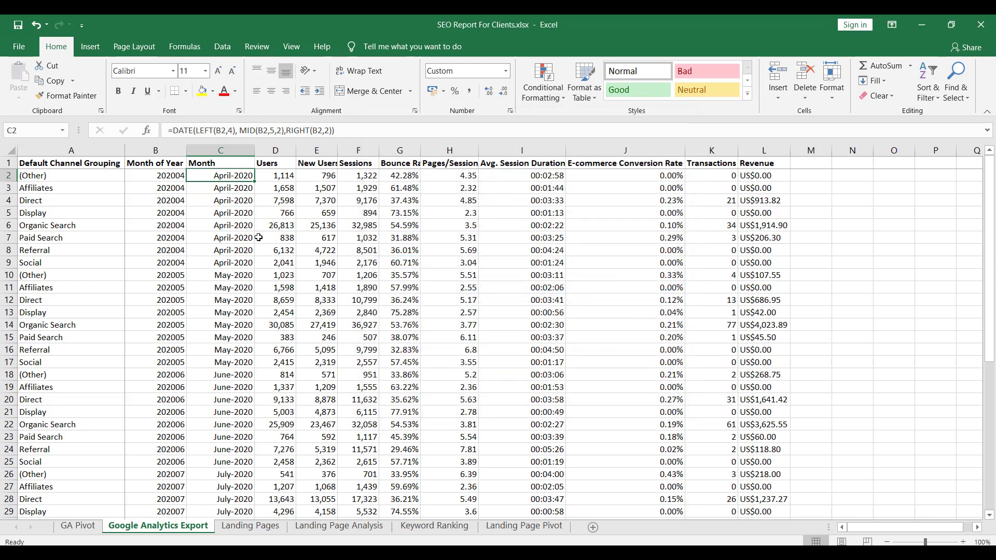
On the GA Pivot sheet, add Default Channel Grouping to the pivot table's rows and Sessions to its values.
click(78, 526)
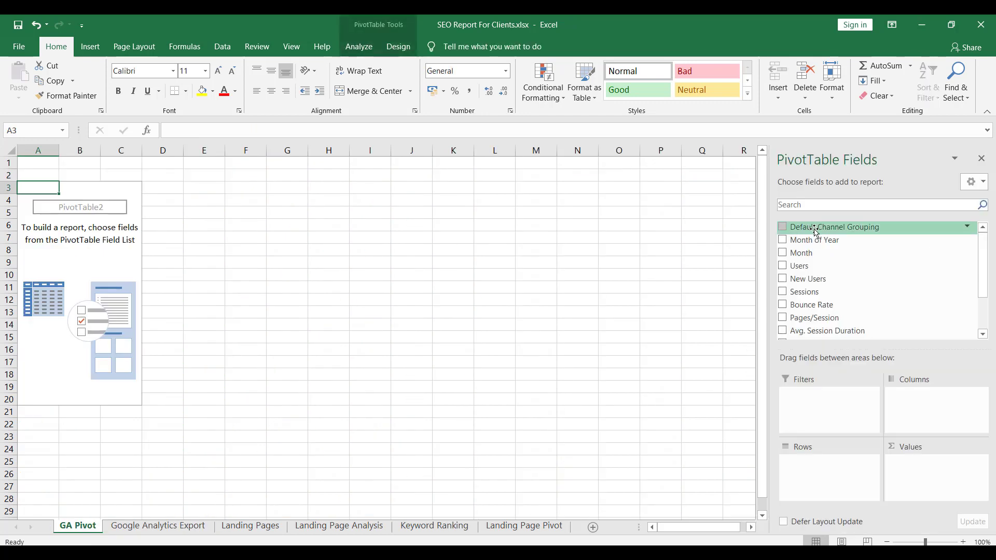
drag(815, 232, 838, 459)
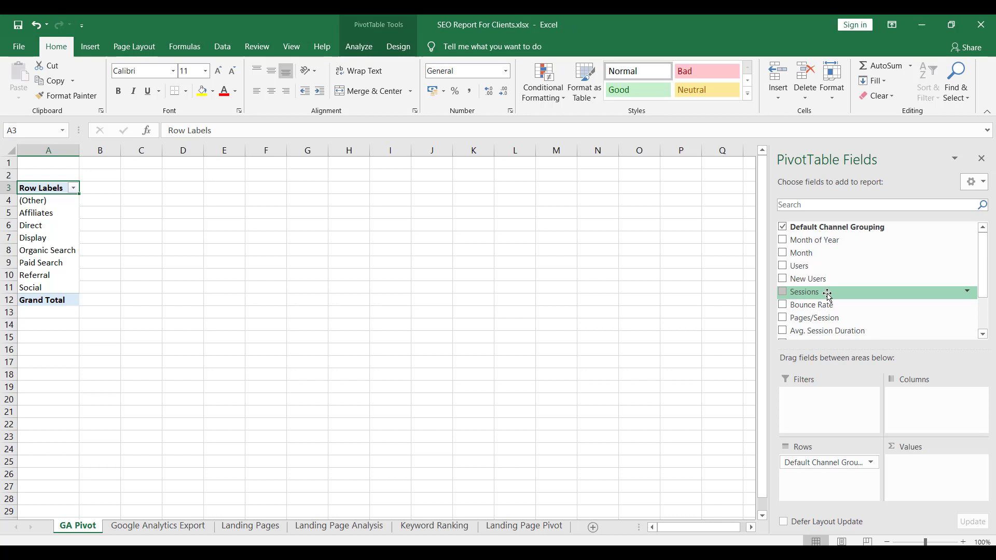
drag(831, 294, 937, 461)
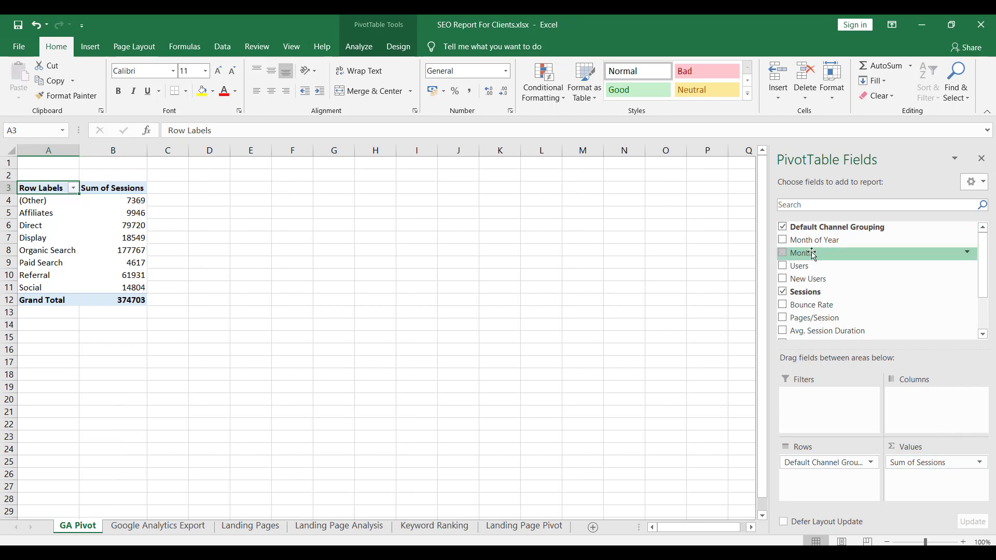
Add Month to the pivot table's columns and ungroup the dates.
drag(820, 253, 953, 427)
right_click(107, 204)
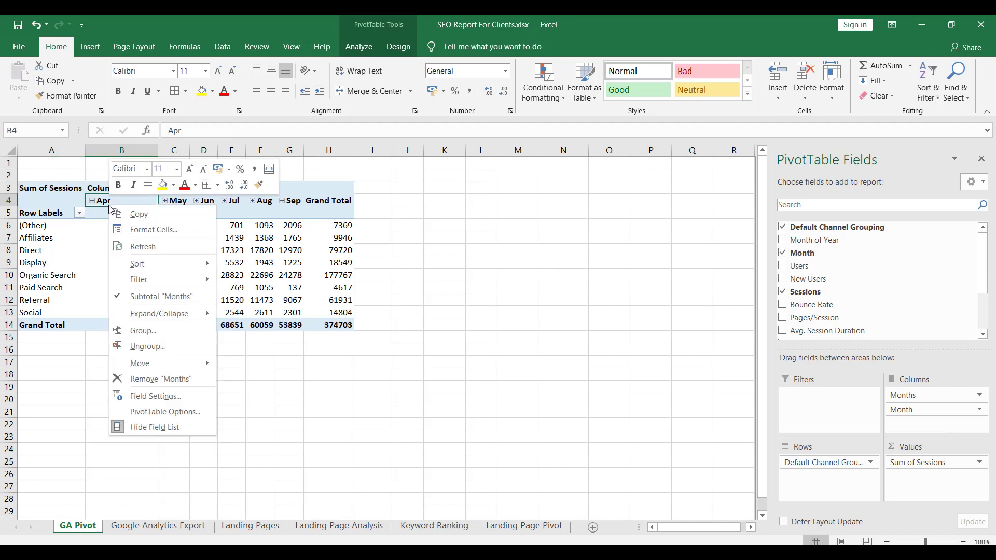
click(166, 346)
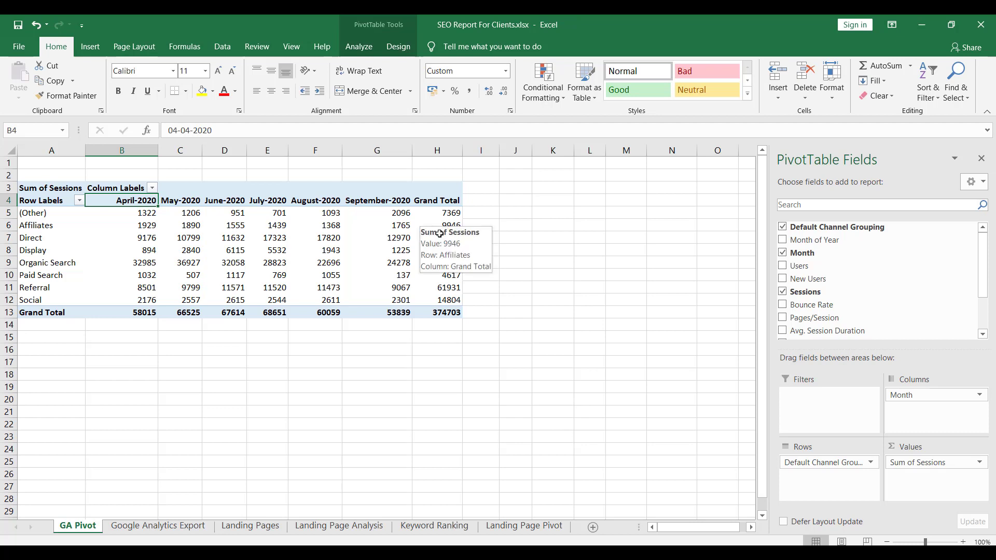
Copy the Sessions pivot table range A4:G13, from Row Labels through the September-2020 grand total.
mouse_move(428, 242)
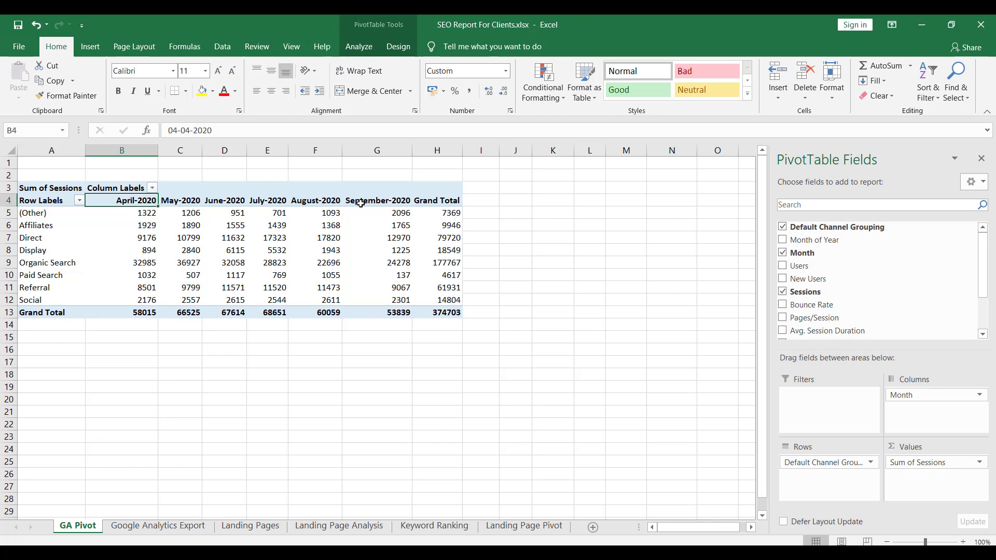
drag(52, 200, 394, 296)
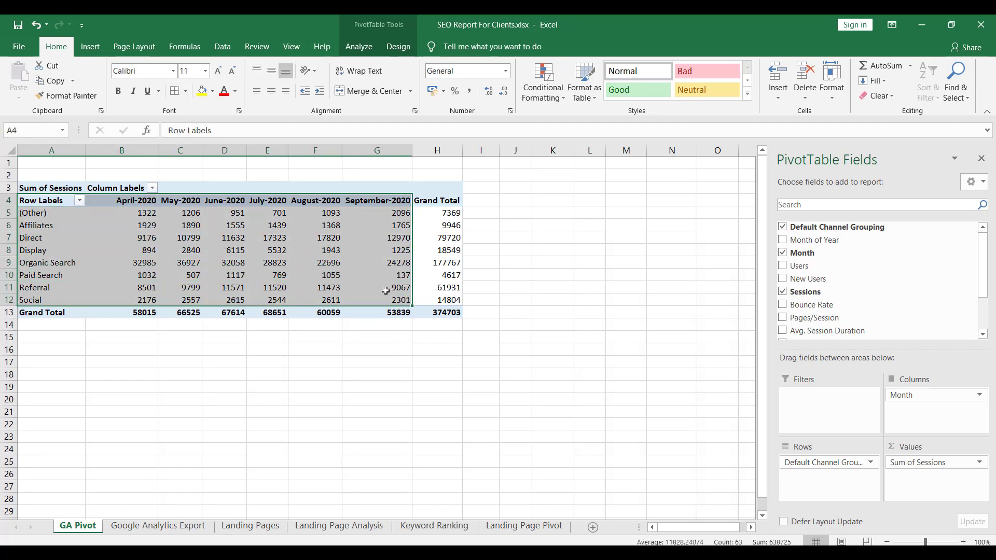
mouse_move(380, 276)
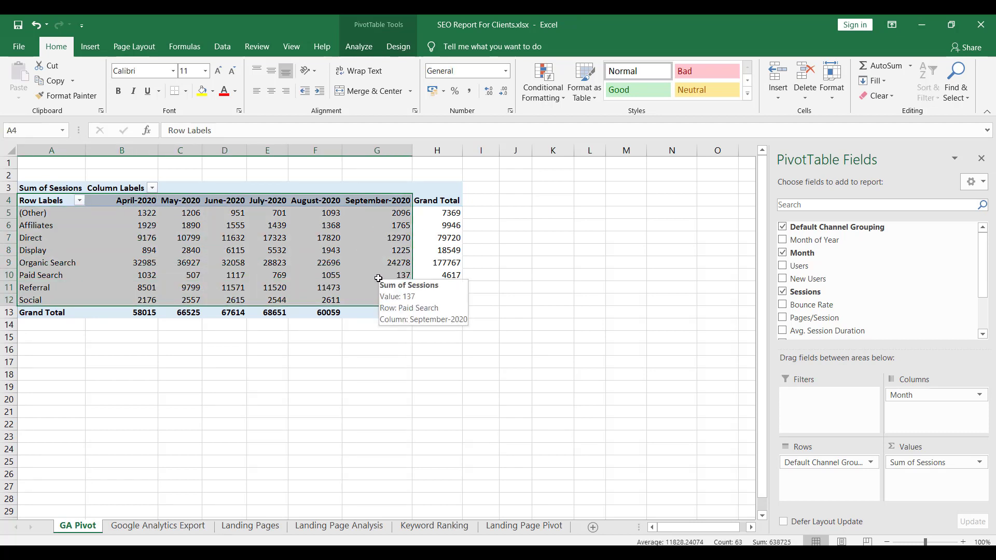
key(shift+Down)
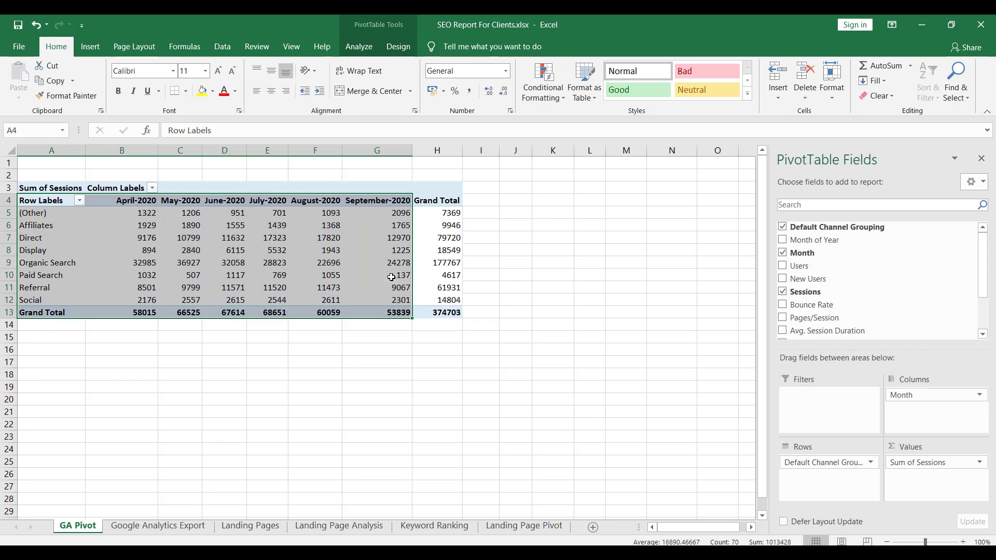
key(ctrl+c)
Add a new worksheet after GA Pivot and name it Analysis.
click(593, 527)
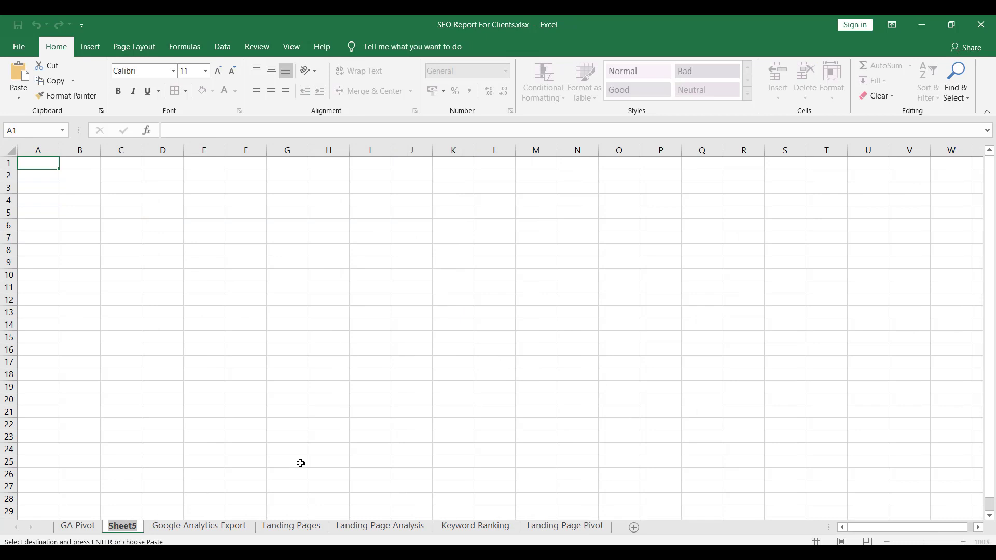
text(Analys)
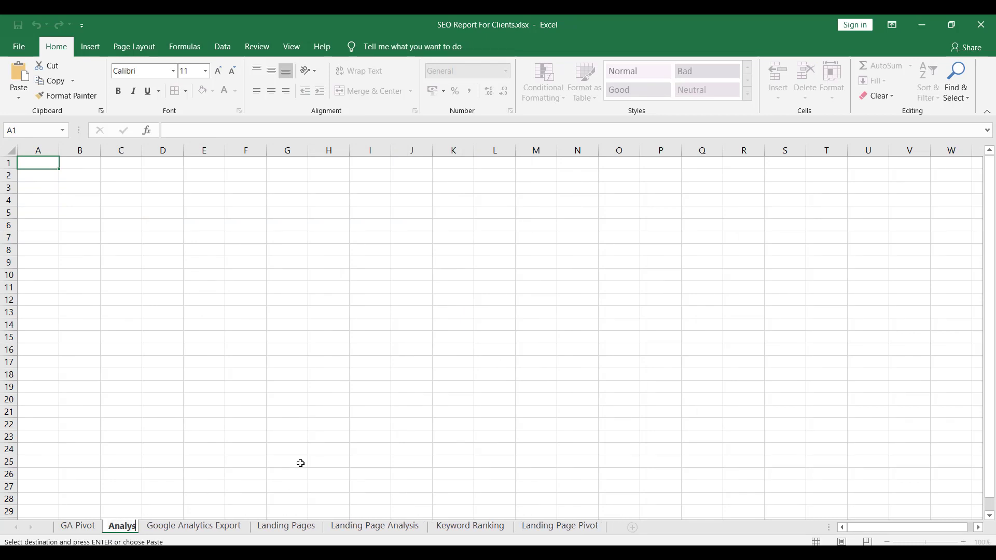
text(is S)
key(Return)
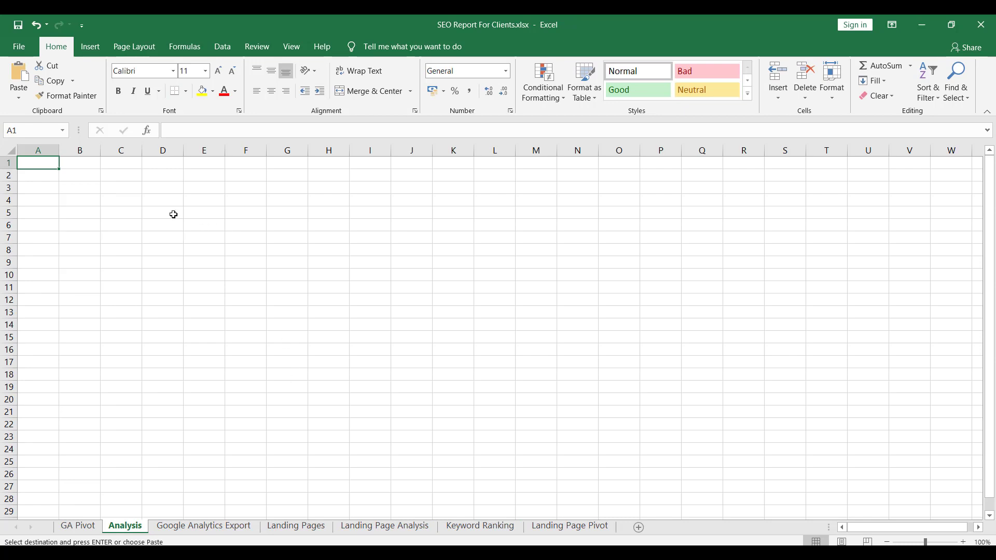
Paste the copied sessions data at cell A1 of the Analysis sheet and fit the column widths to their contents.
key(ctrl+v)
double_click(59, 150)
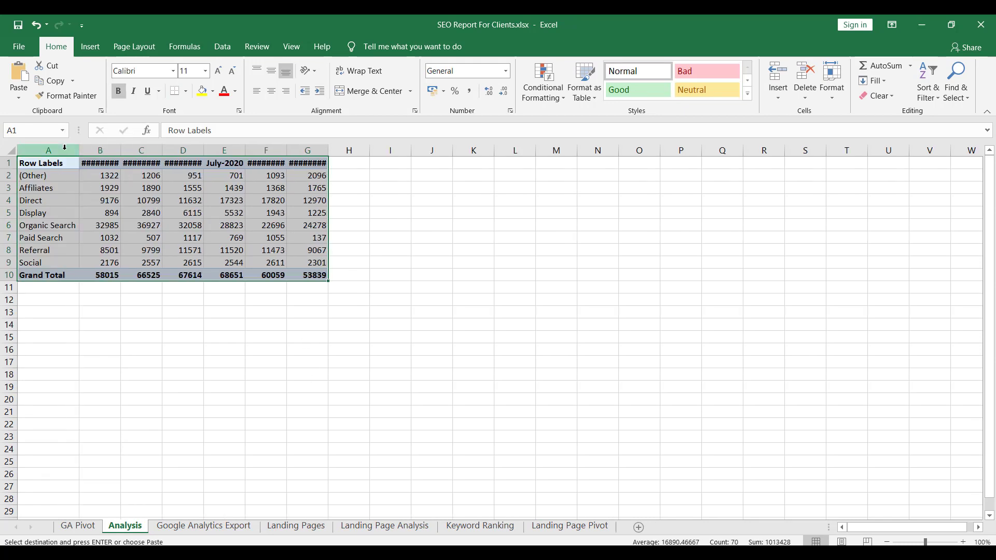
click(49, 305)
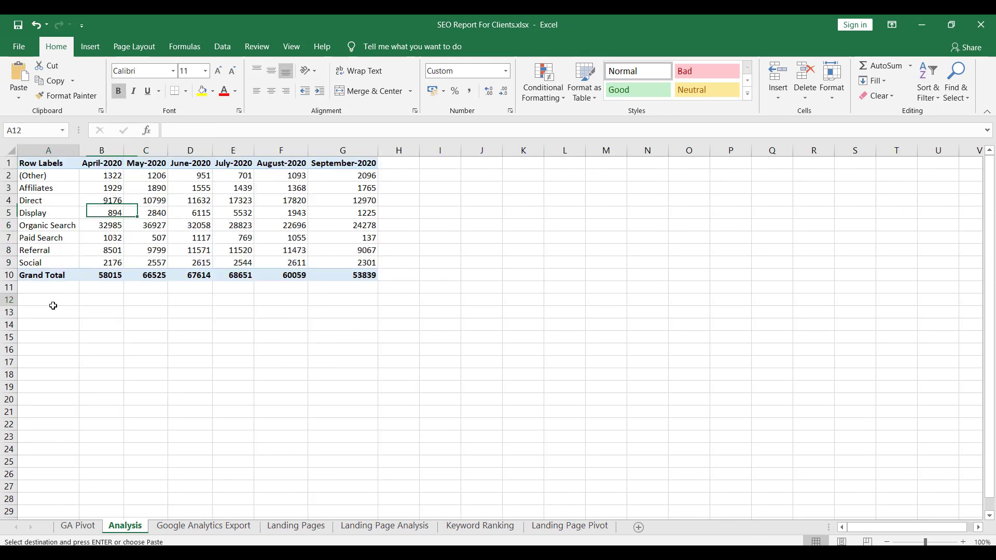
Insert a blank row above the pasted sessions table and enter the title Sessions in cell A1.
right_click(8, 164)
click(79, 274)
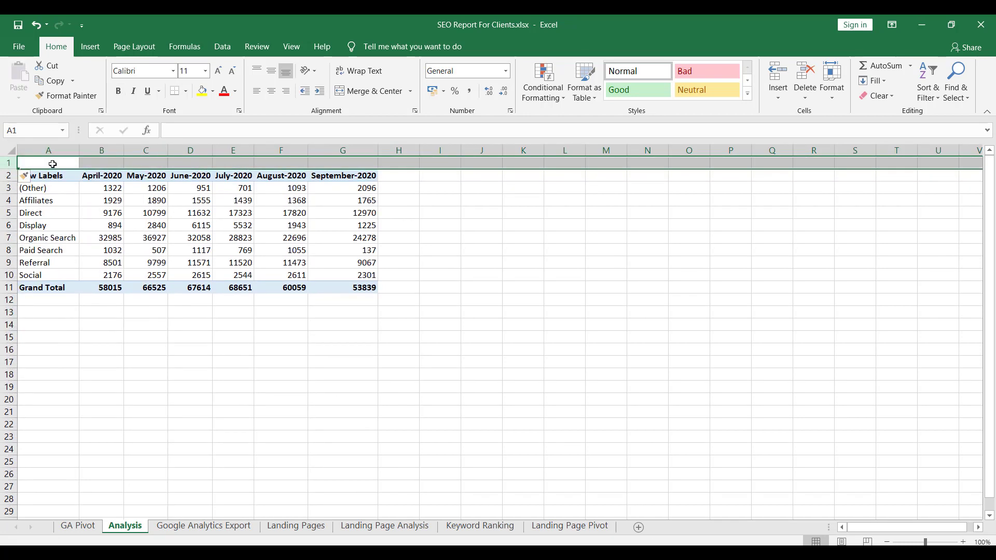
click(53, 164)
text(Sessions)
key(Return)
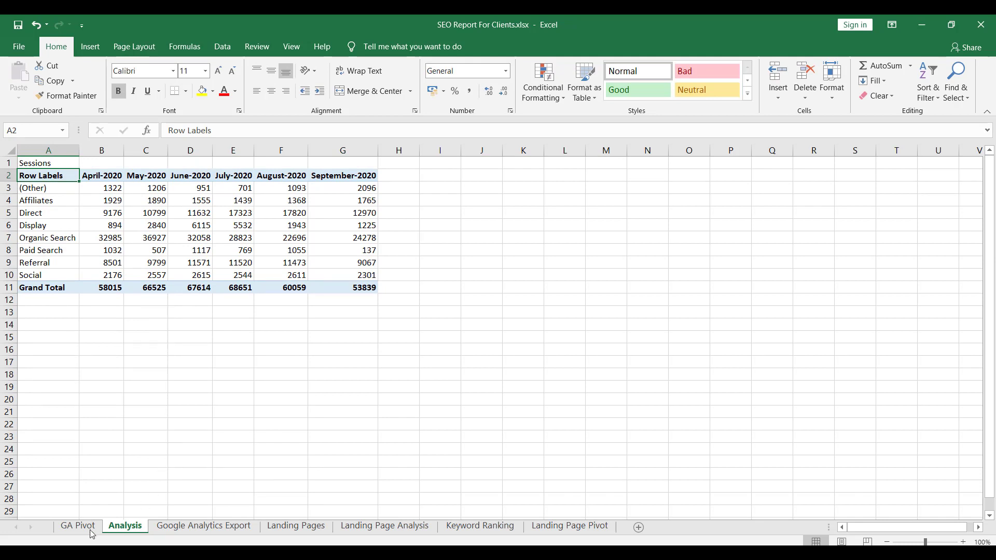
On the GA Pivot sheet, replace Sessions with Bounce Rate in the pivot table's values, summarized by Average.
click(75, 526)
click(282, 249)
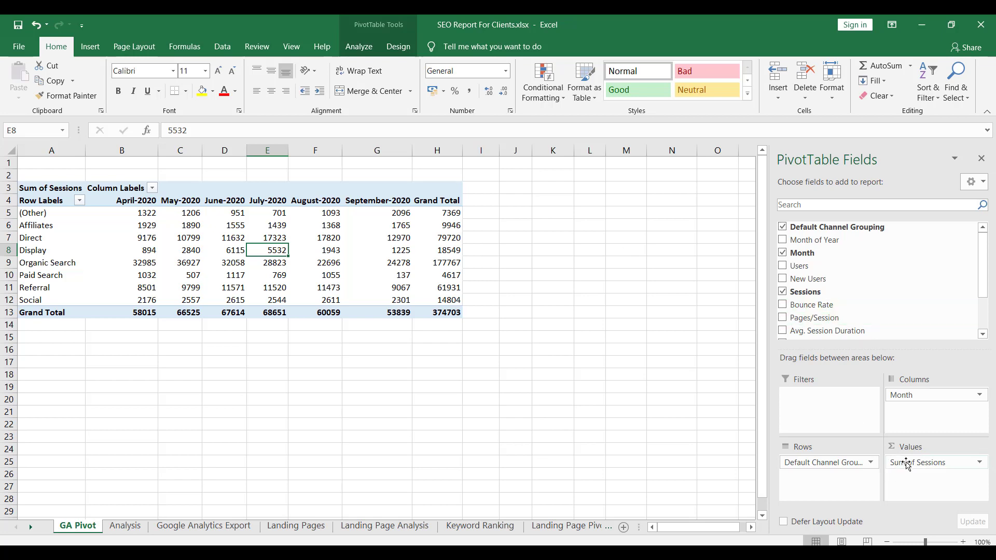
drag(907, 463, 941, 266)
drag(811, 294, 959, 467)
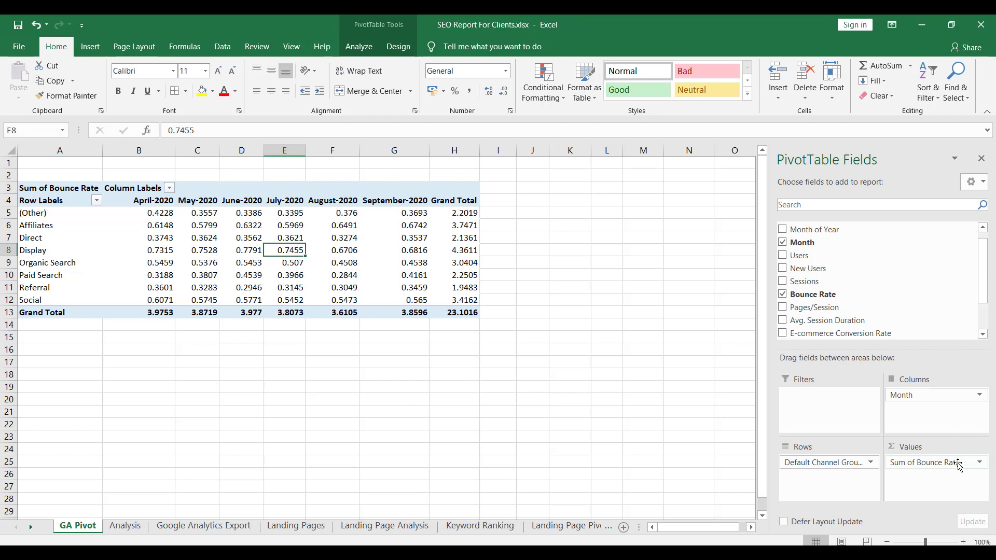
click(957, 462)
click(933, 443)
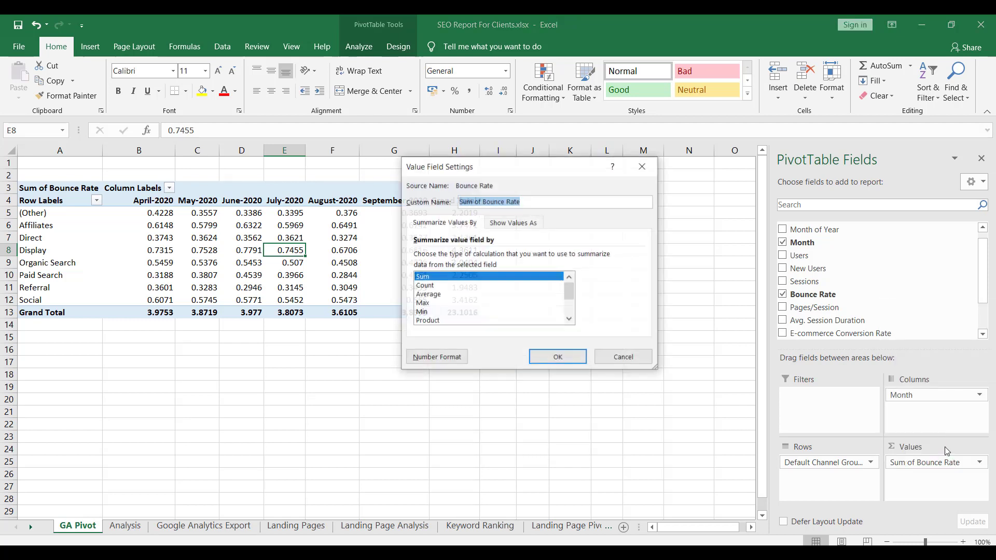
click(431, 295)
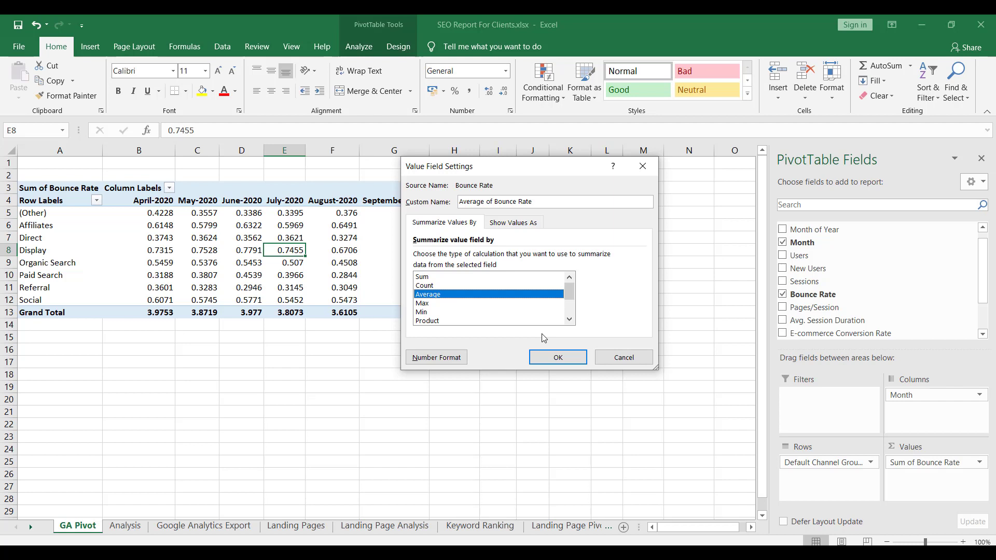
click(562, 358)
Format the monthly bounce rate values in B5:G13 as percentages with two decimal places.
drag(145, 208, 424, 310)
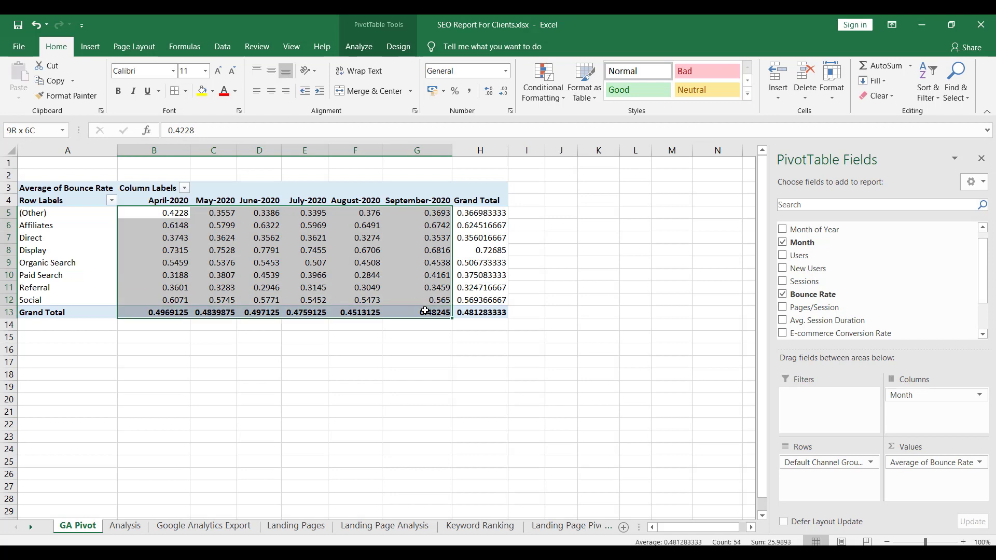
click(454, 91)
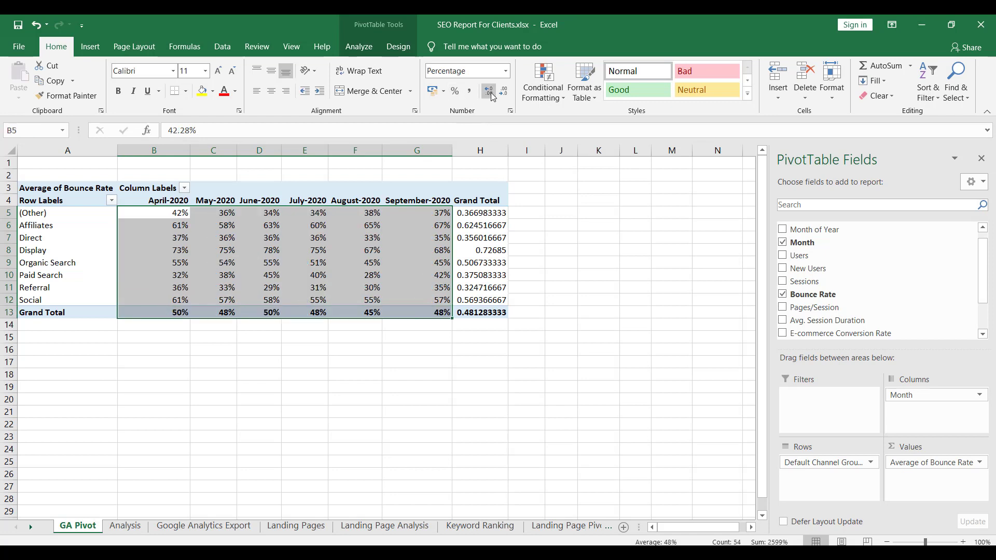
click(493, 95)
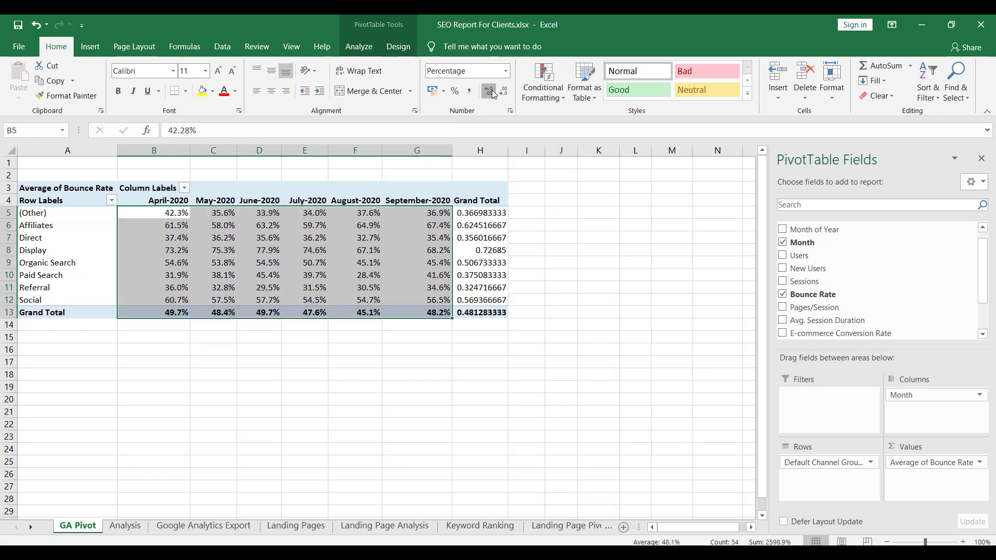
click(491, 92)
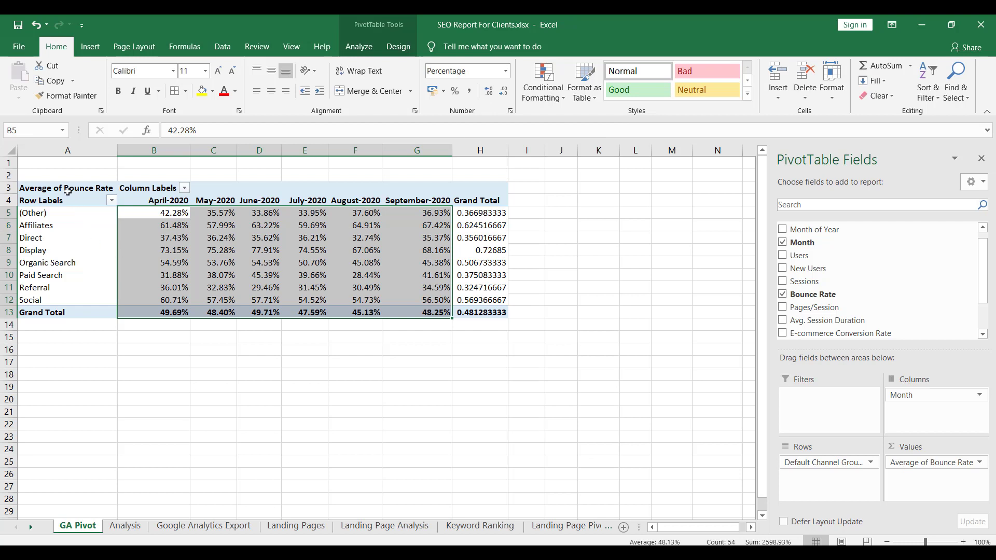
Copy the bounce rate pivot range A3:G12 and paste it at cell A14 of the Analysis sheet.
drag(67, 191, 411, 298)
key(ctrl+c)
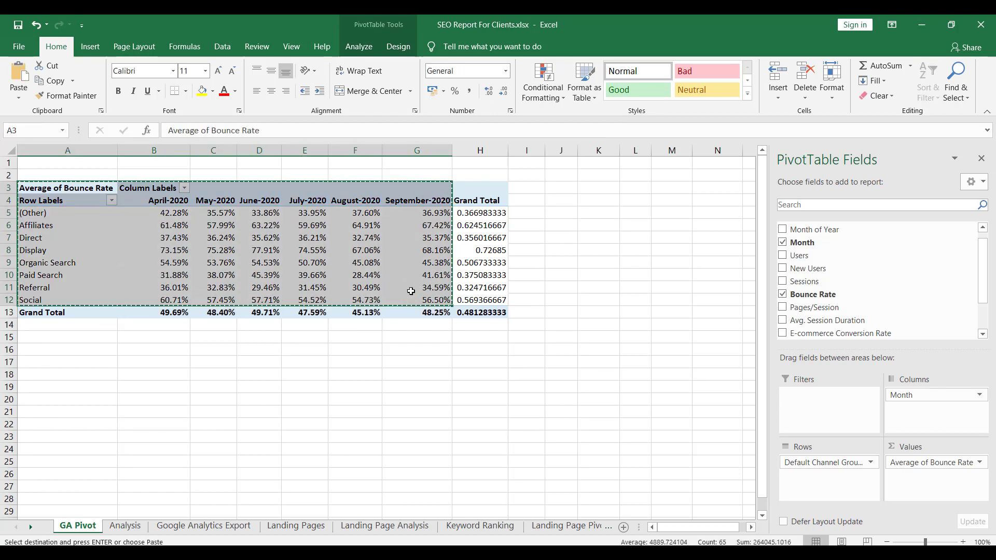
click(130, 524)
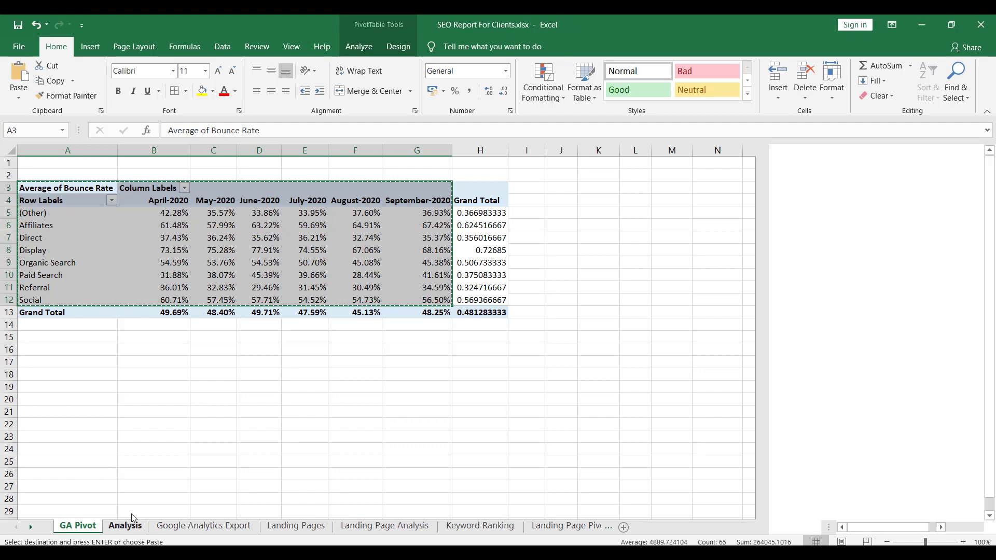
click(45, 322)
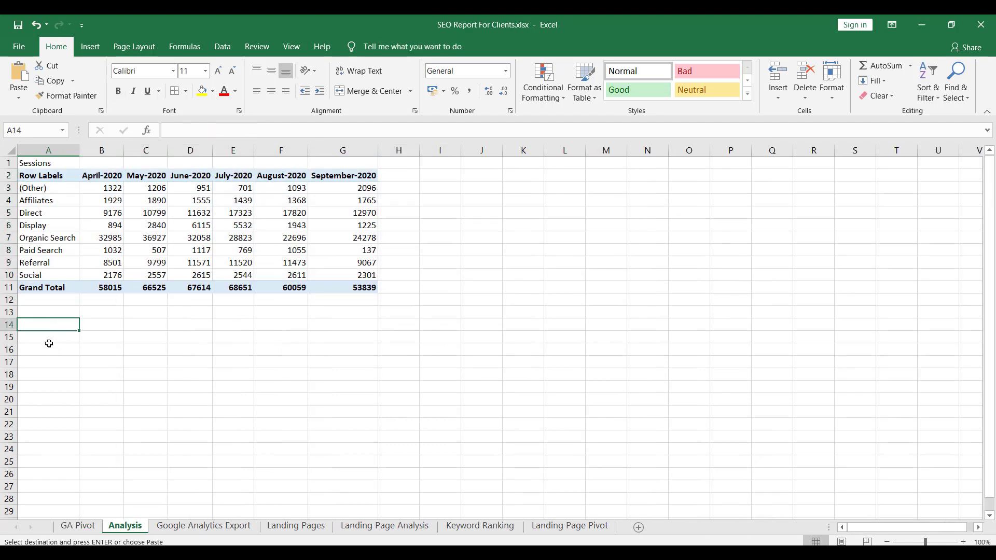
key(ctrl+v)
key(Escape)
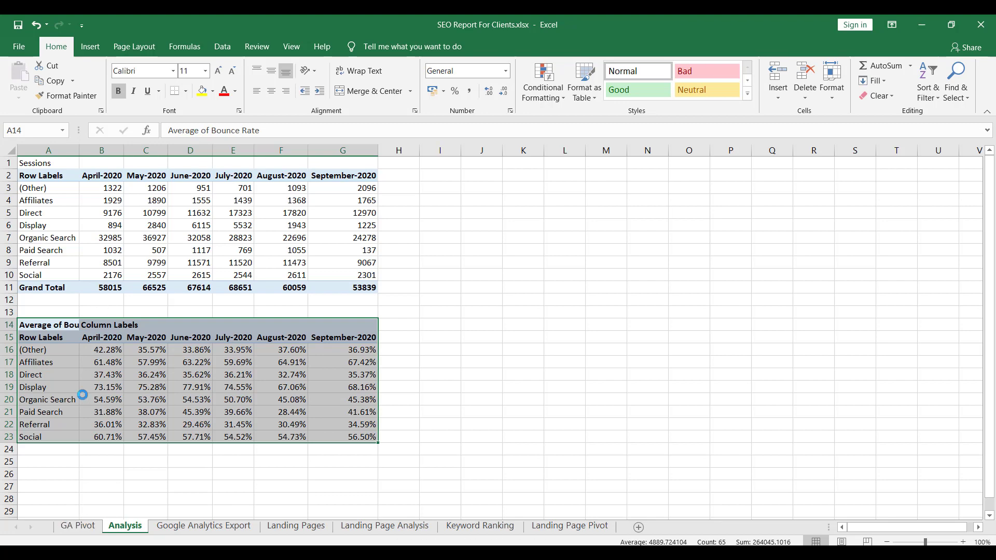
On the GA Pivot sheet, replace Bounce Rate with Pages/Session in the pivot table's values, summarized by Average.
click(79, 528)
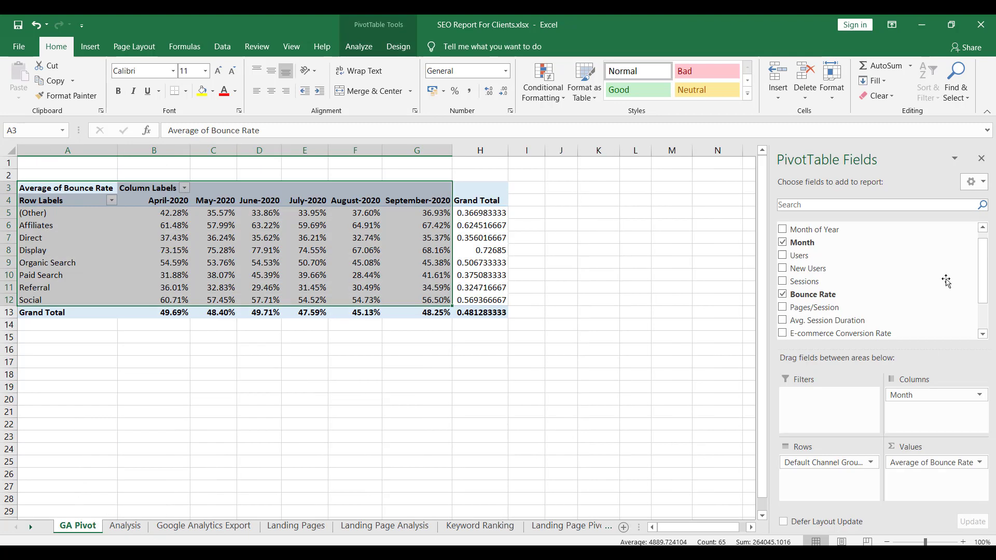
drag(909, 465, 955, 275)
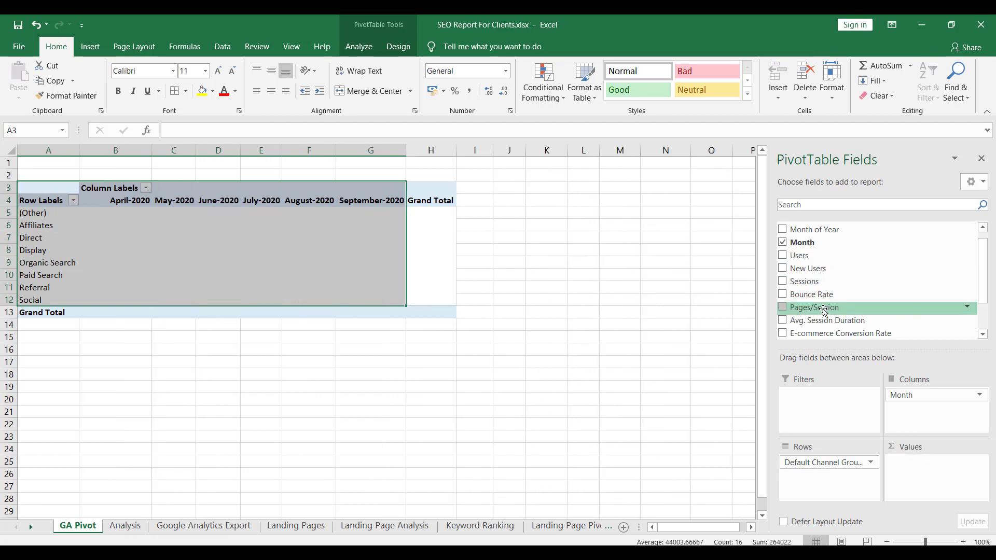
drag(822, 309, 960, 475)
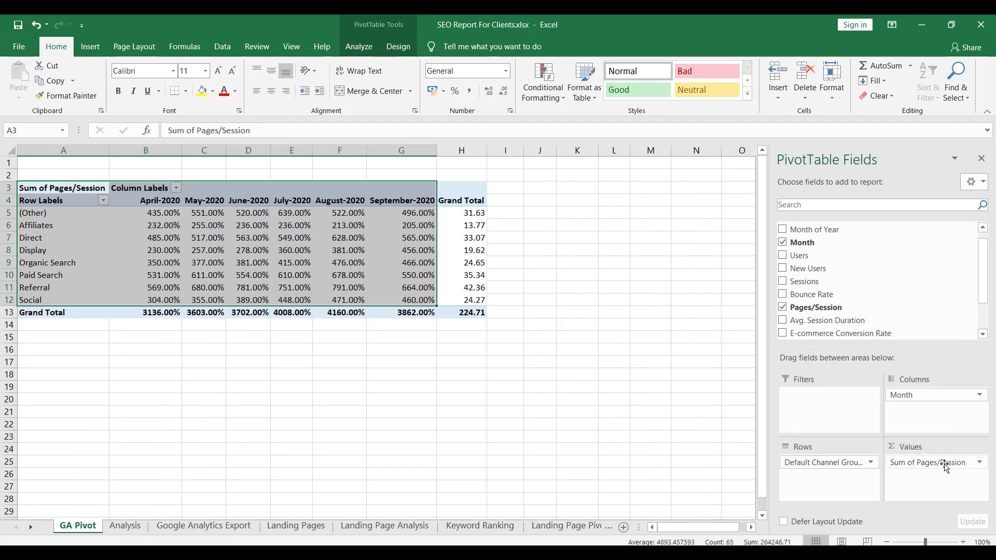
click(944, 463)
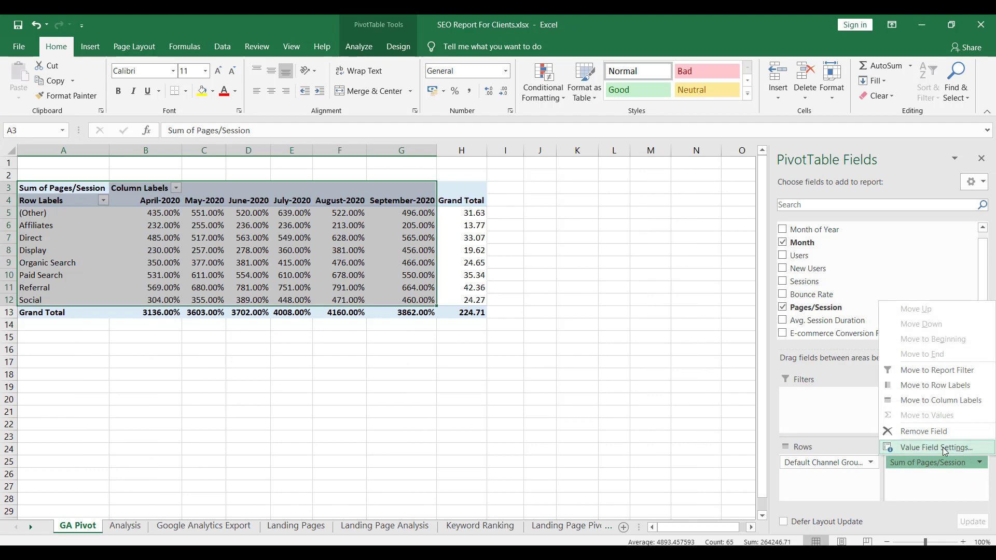
click(916, 447)
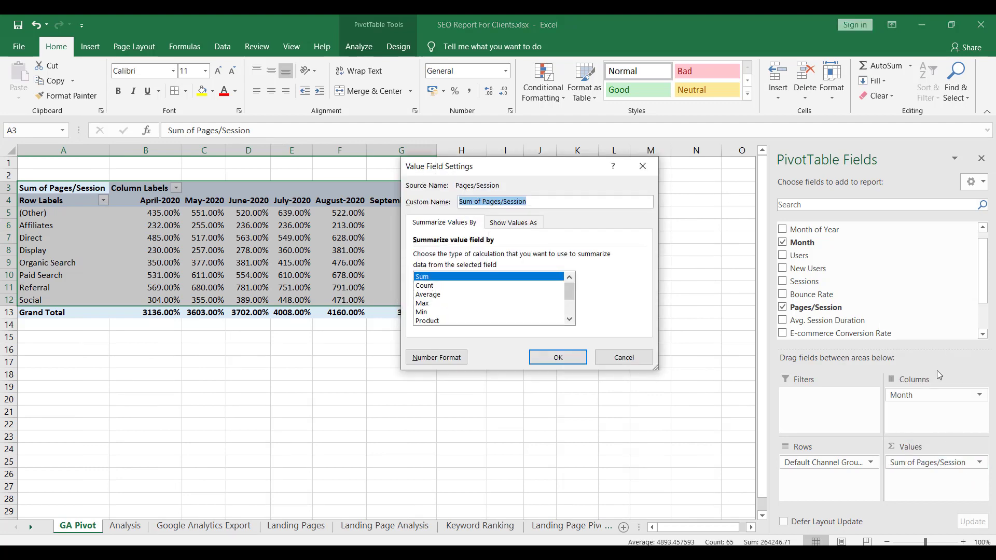
click(434, 295)
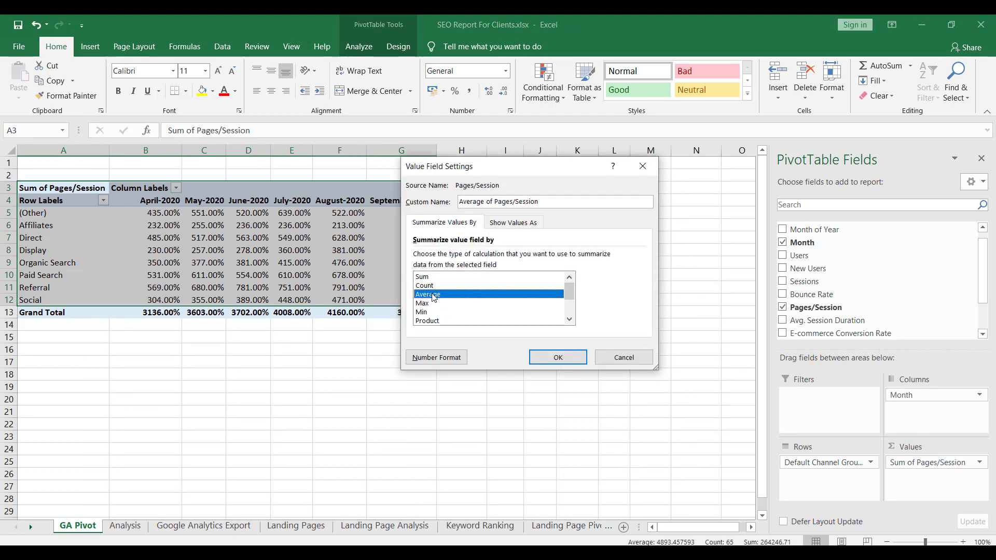
click(559, 358)
Apply the Number format to the monthly pages per session values in B5:G13.
click(165, 214)
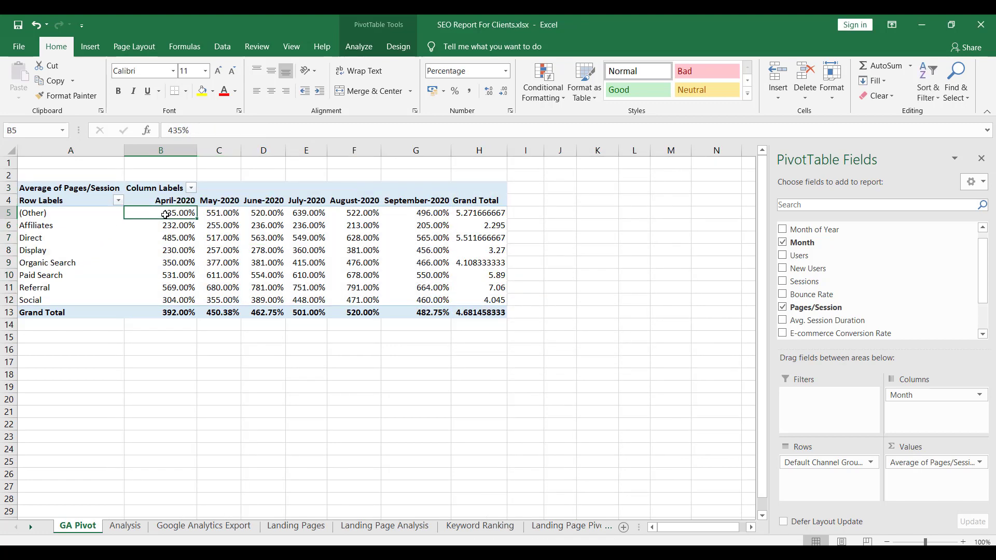
drag(165, 214, 413, 311)
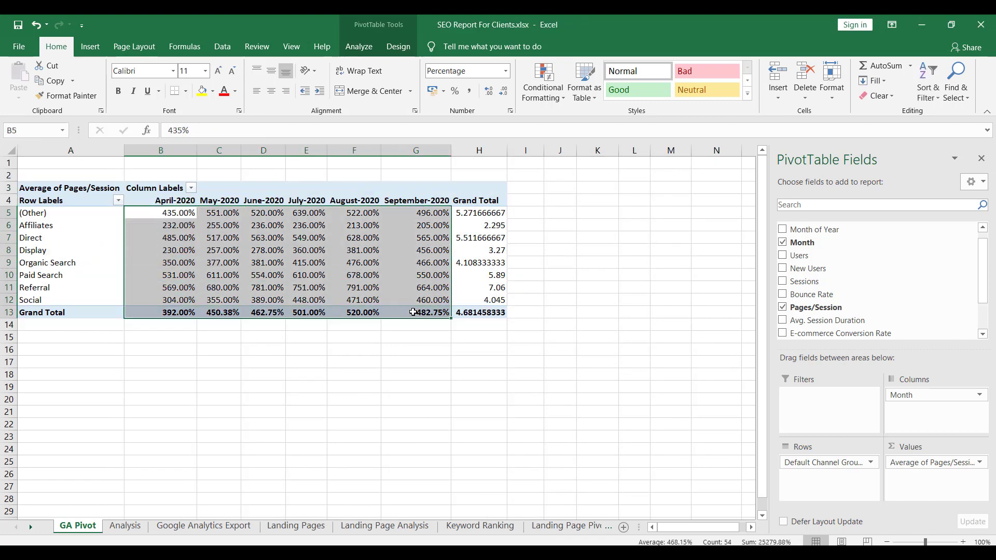
click(506, 70)
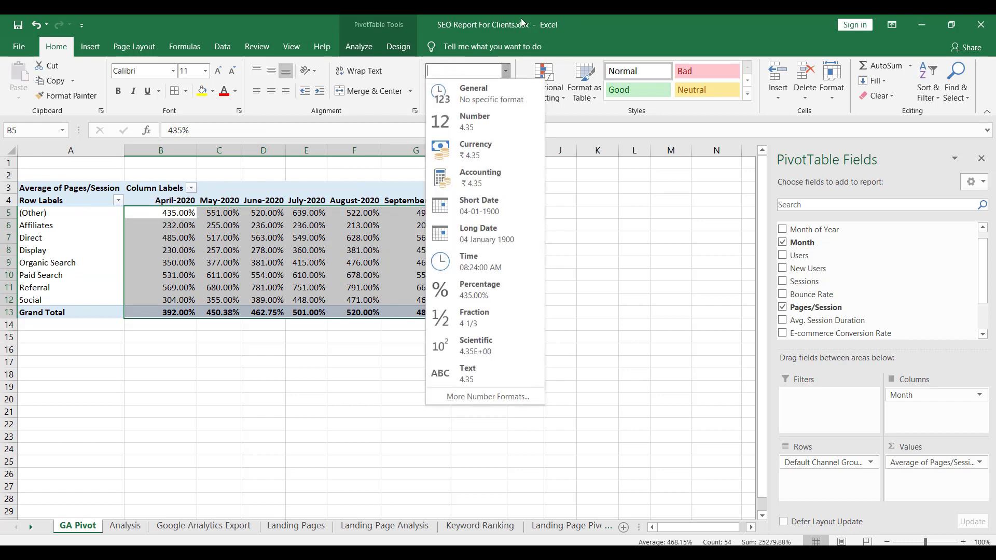
click(497, 130)
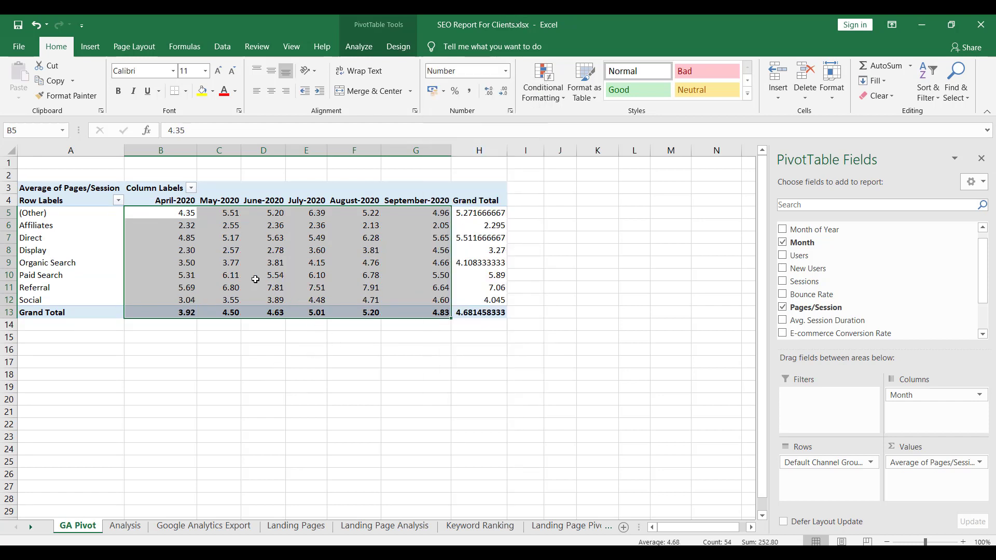
drag(73, 200, 435, 310)
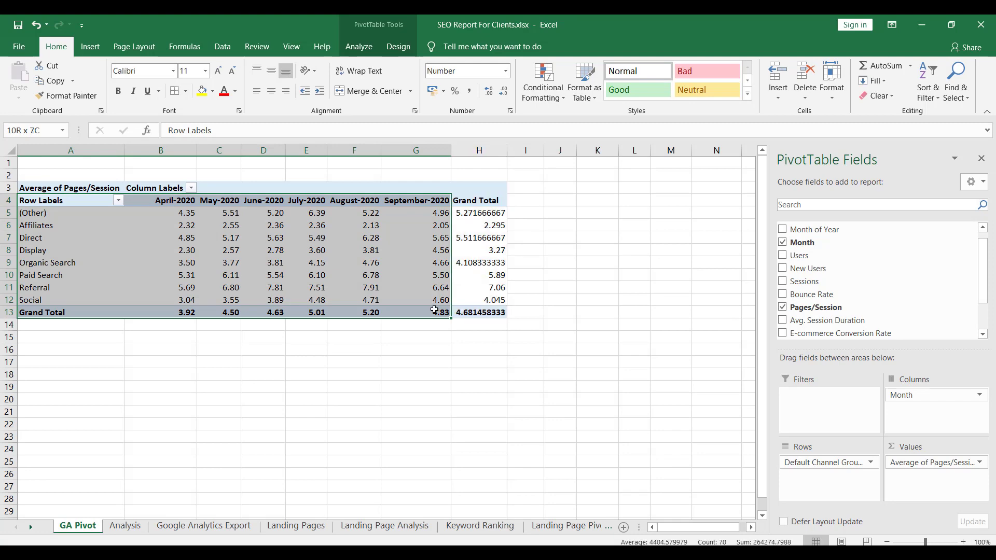
key(ctrl+c)
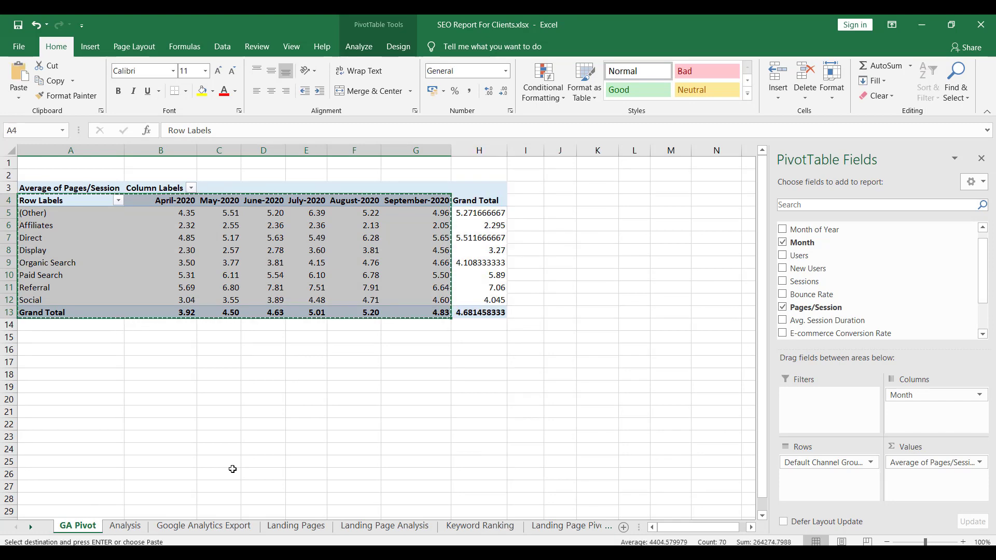
click(124, 525)
click(43, 472)
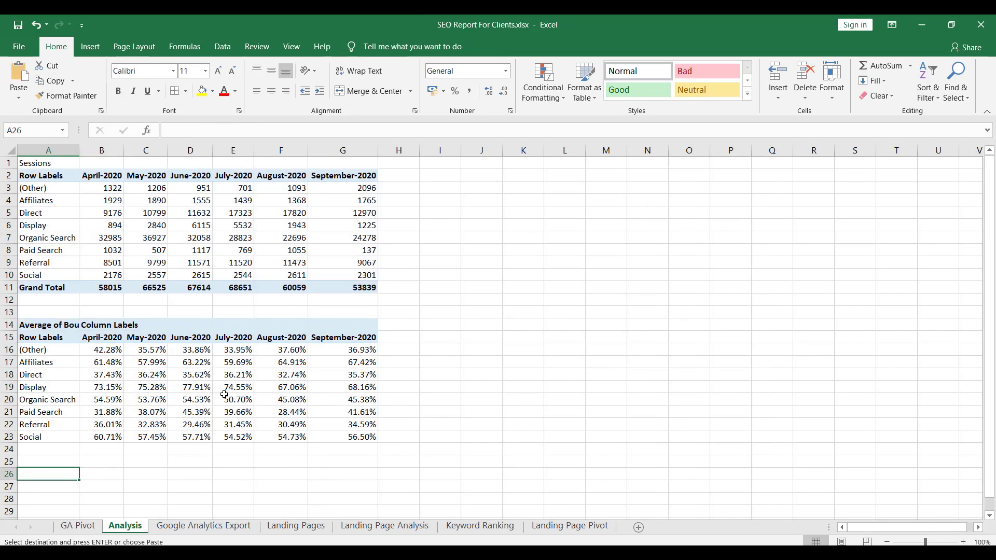
key(ctrl+v)
key(ctrl+z)
Copy the pages per session pivot range A3:G13 from the GA Pivot sheet and paste it at cell A26 of the Analysis sheet.
click(72, 527)
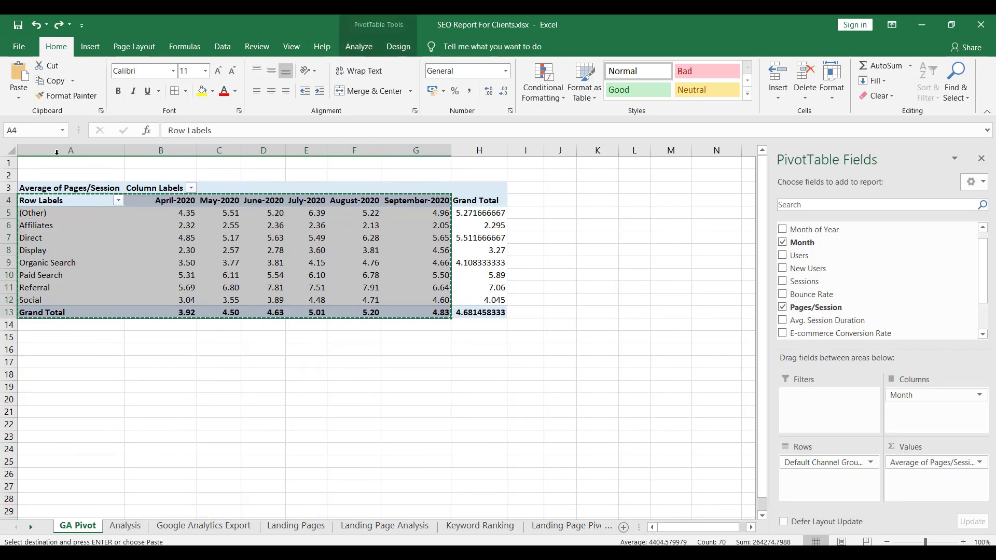
drag(52, 187, 439, 316)
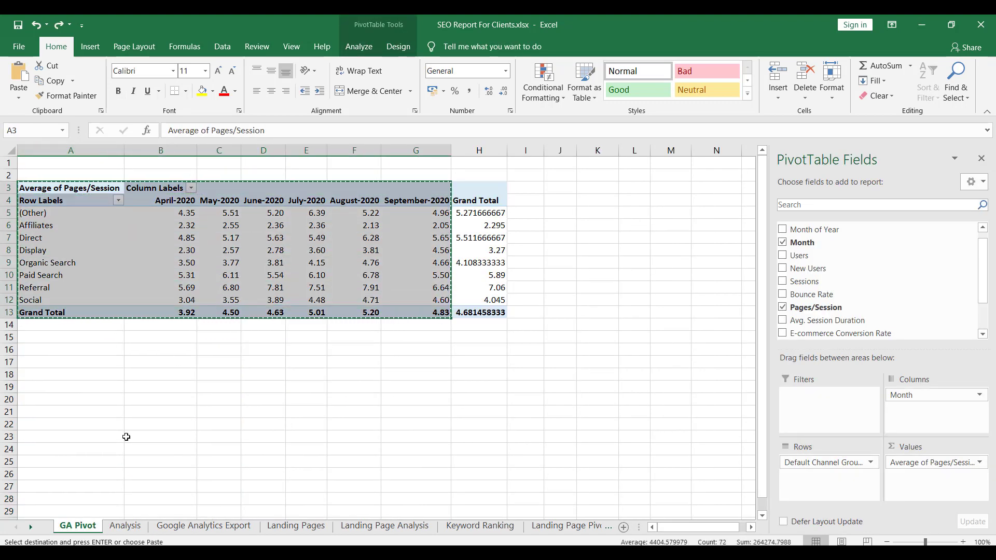
click(125, 525)
scroll(98, 385, down, 2)
click(52, 401)
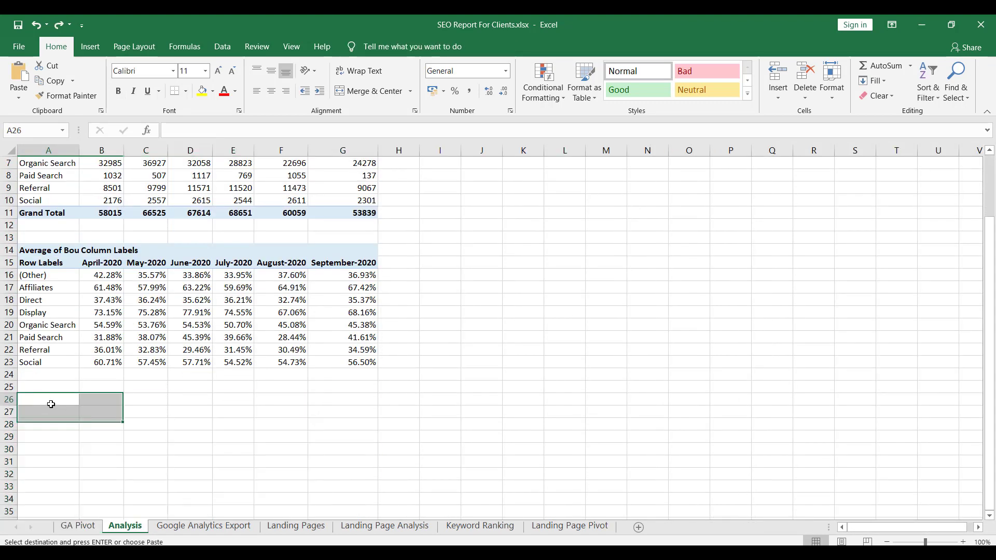
key(ctrl+v)
key(Escape)
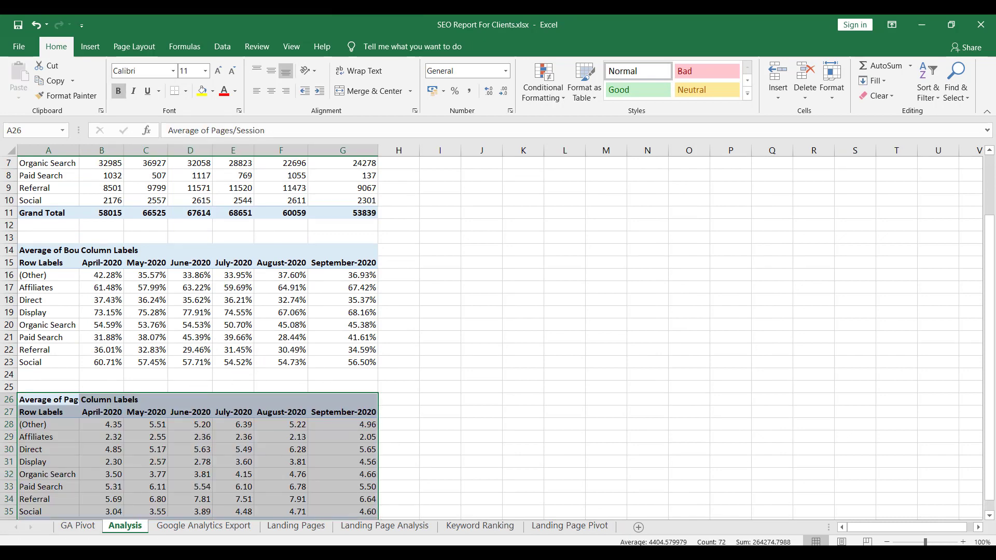
On the GA Pivot sheet, replace Pages/Session with Avg. Session Duration in the pivot table's values, summarized by Average.
click(78, 527)
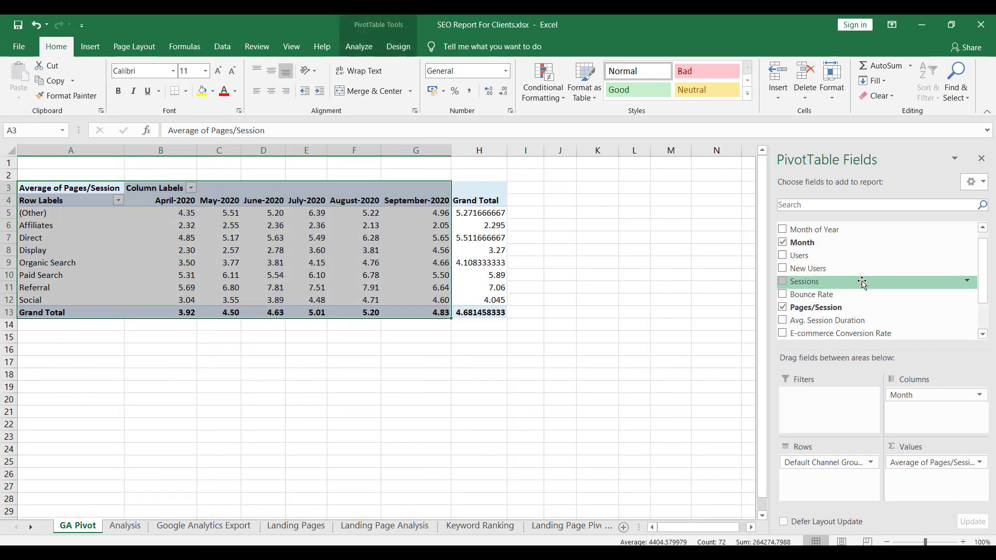
drag(840, 320, 954, 483)
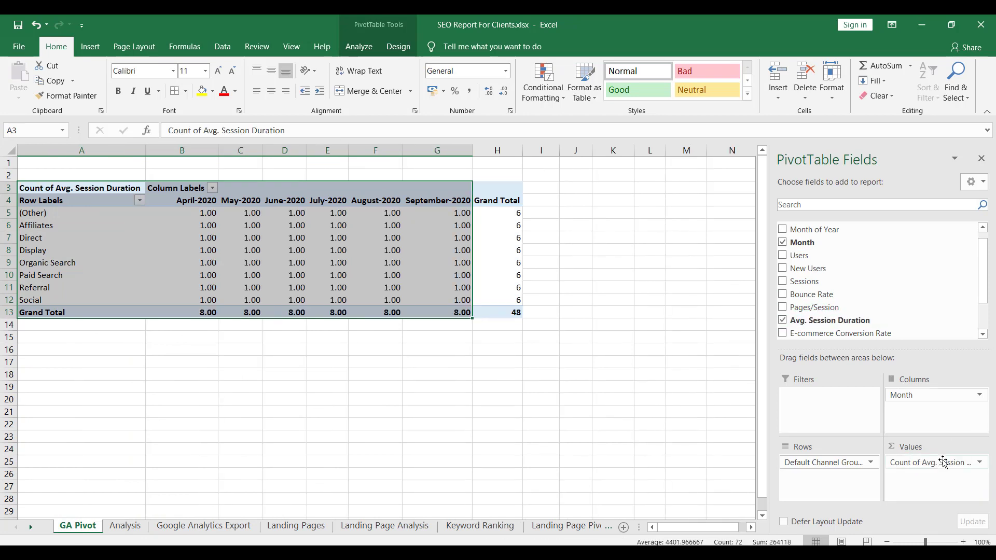
click(980, 463)
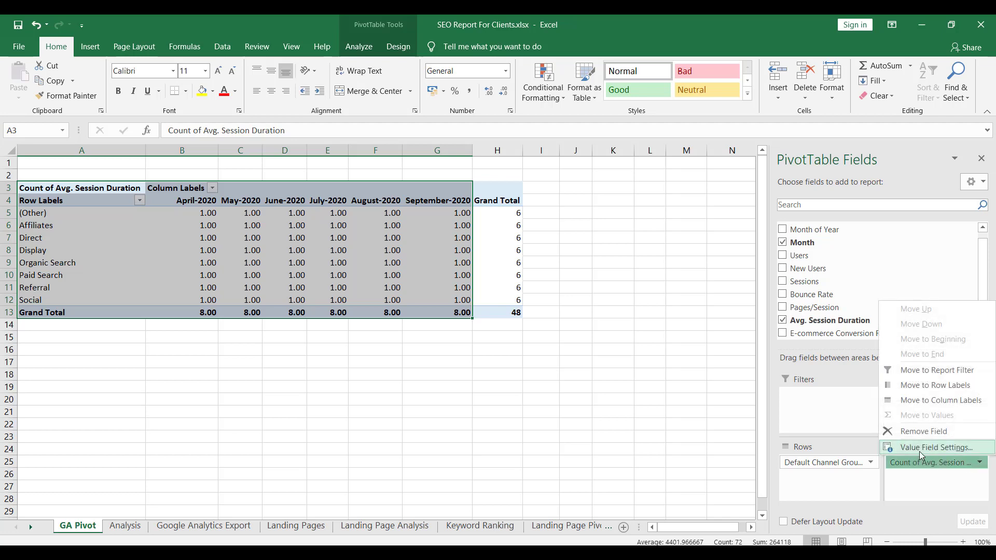
click(926, 447)
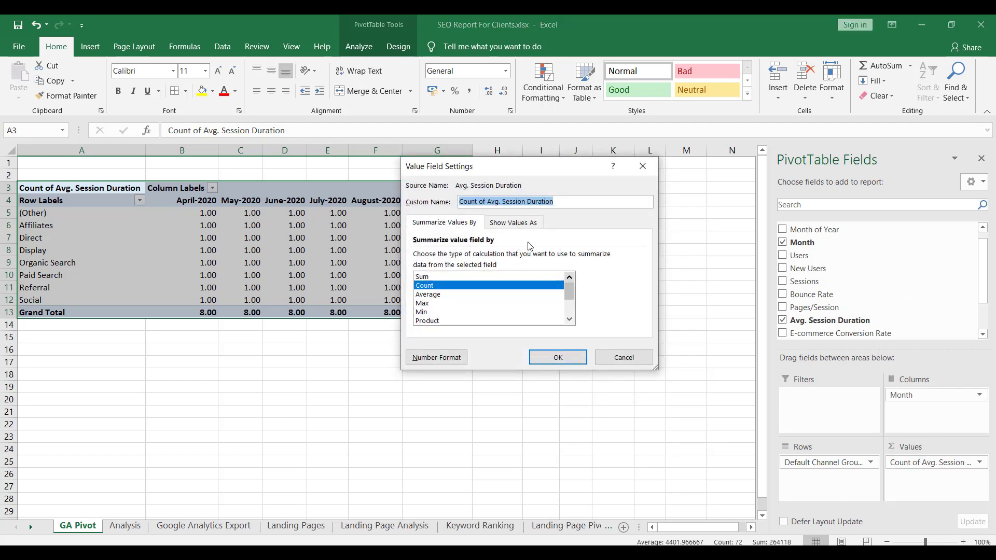
click(429, 294)
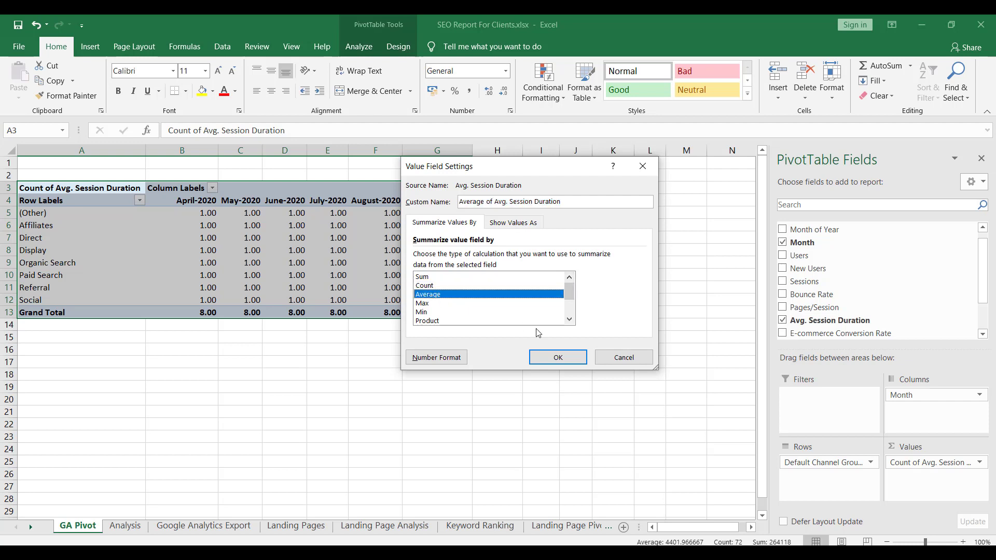
click(558, 358)
click(184, 213)
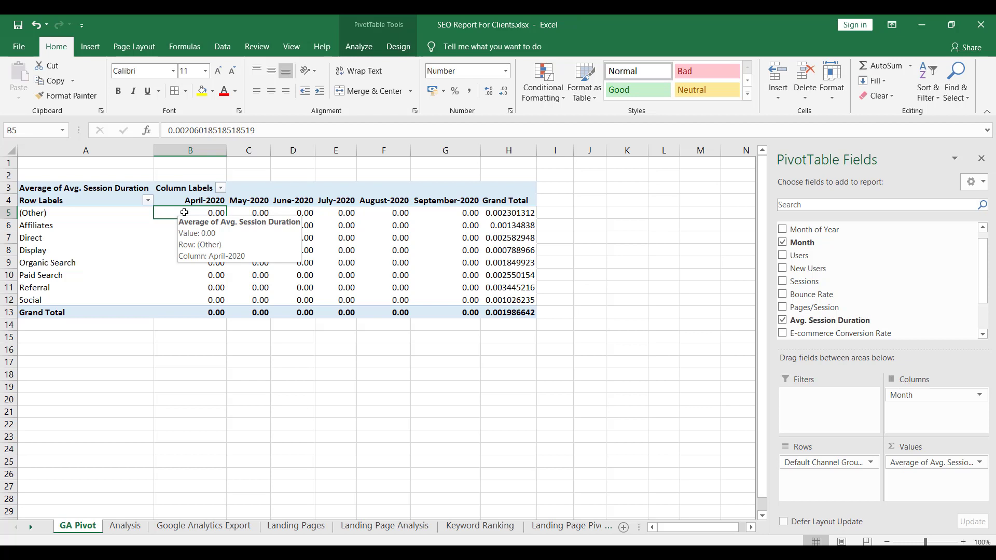
mouse_move(188, 213)
mouse_down()
mouse_move(397, 264)
mouse_move(456, 315)
mouse_up()
click(505, 71)
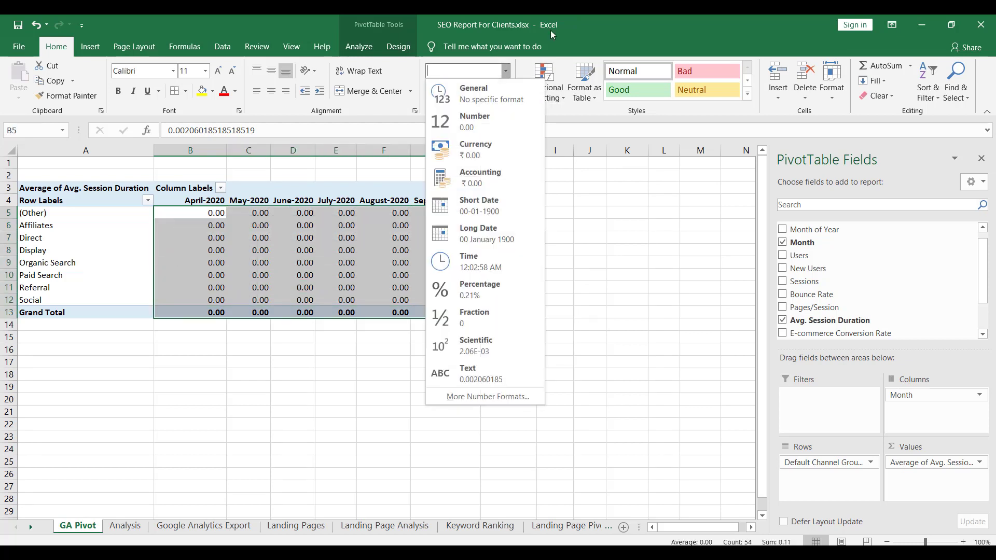
click(494, 268)
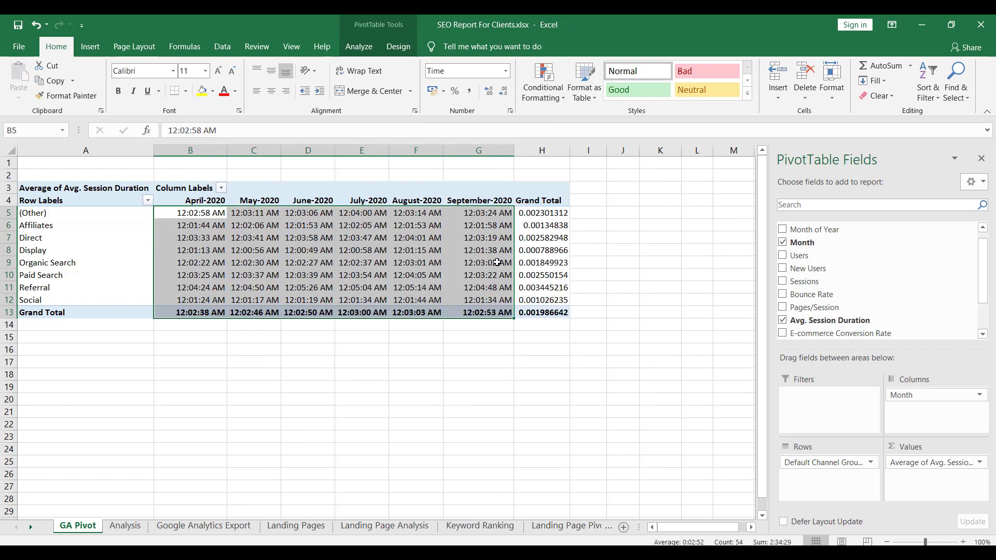
key(ctrl+z)
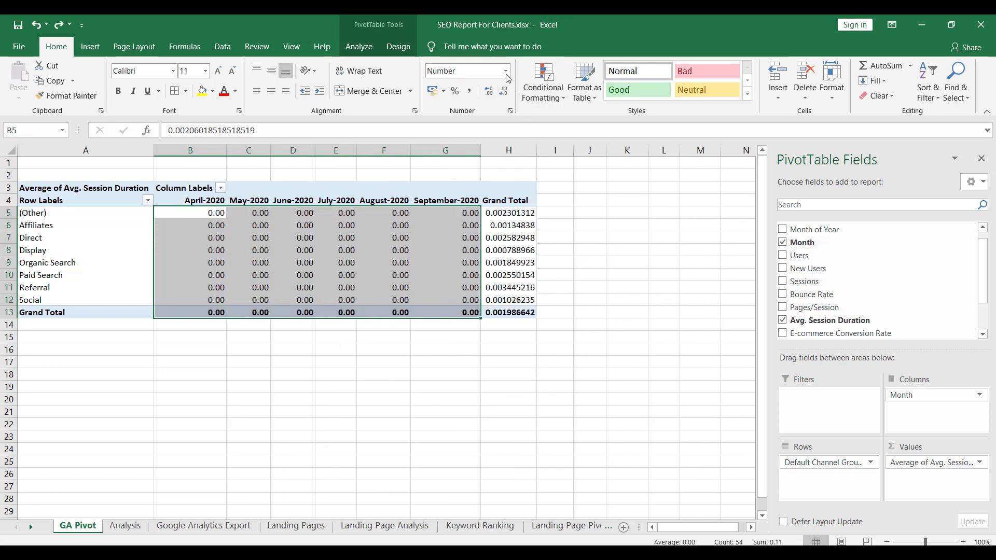
Format the monthly session duration values in B5:G13 with the second 13:30:55 type of the Time category.
click(507, 73)
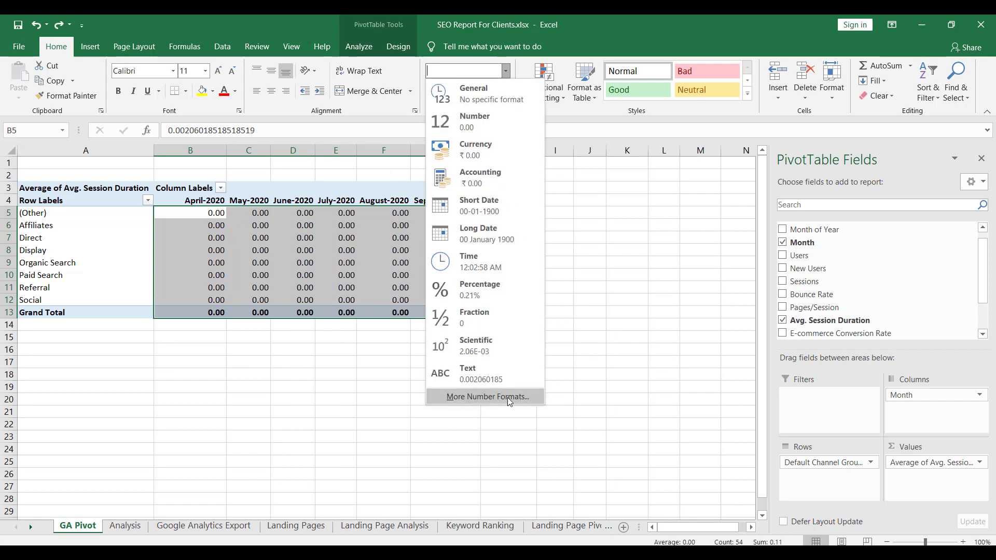
click(488, 397)
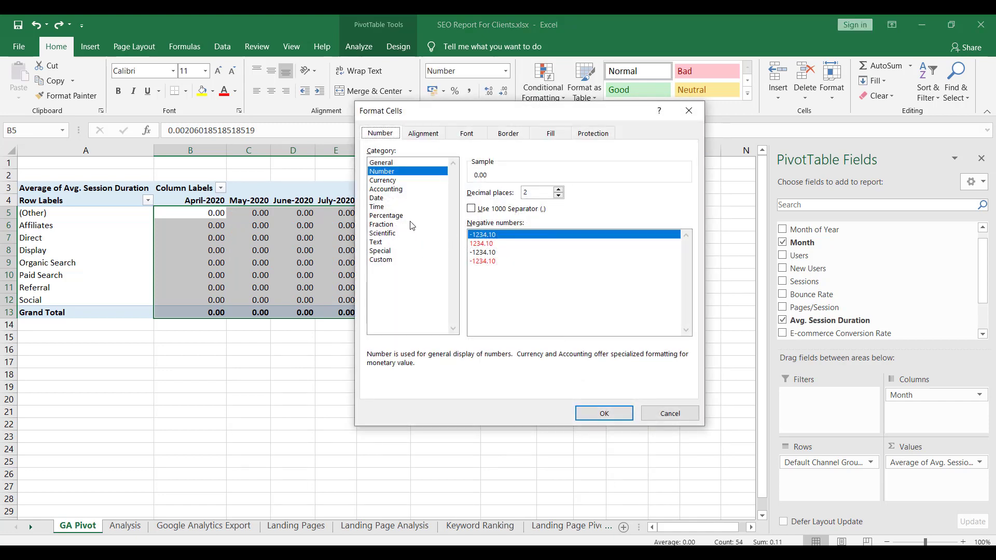
click(390, 207)
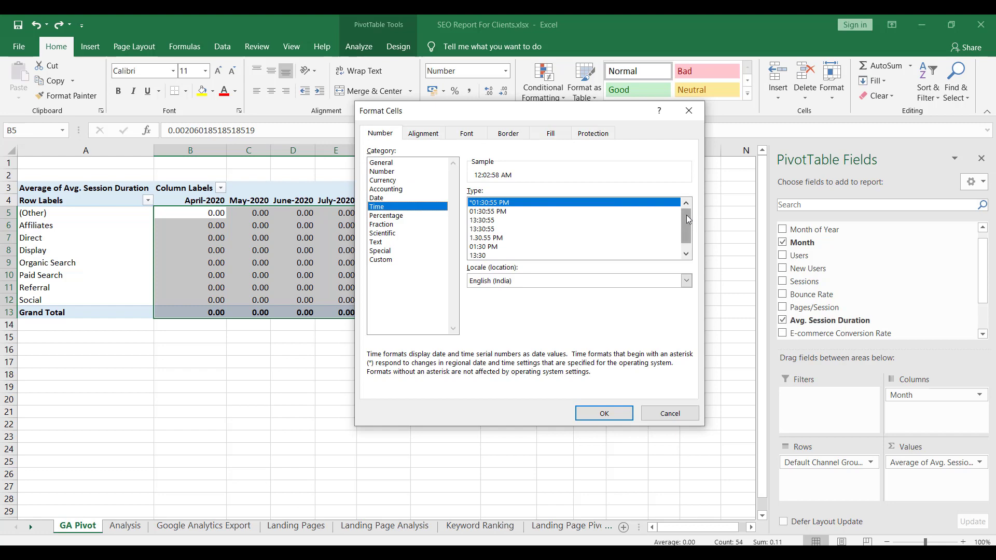
drag(686, 229, 689, 244)
click(487, 222)
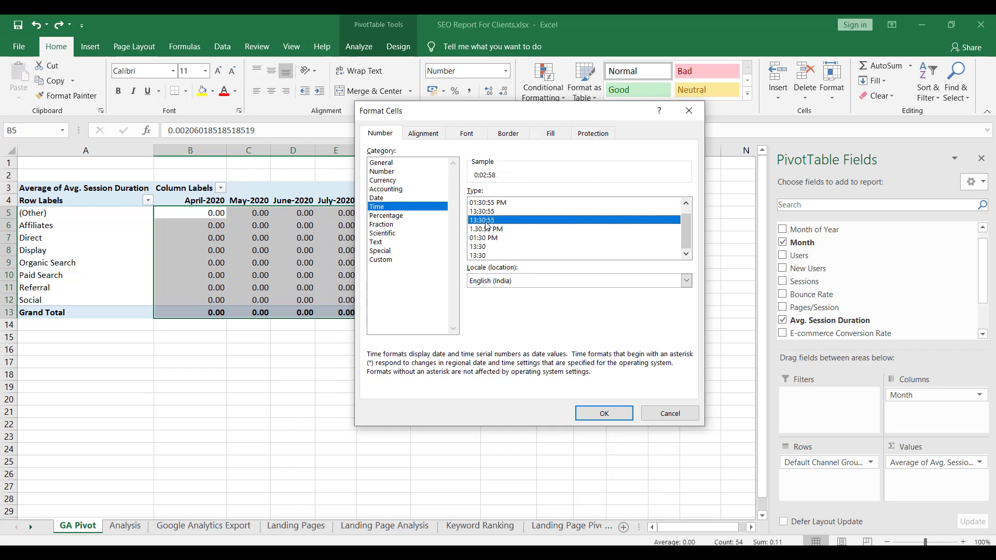
click(604, 413)
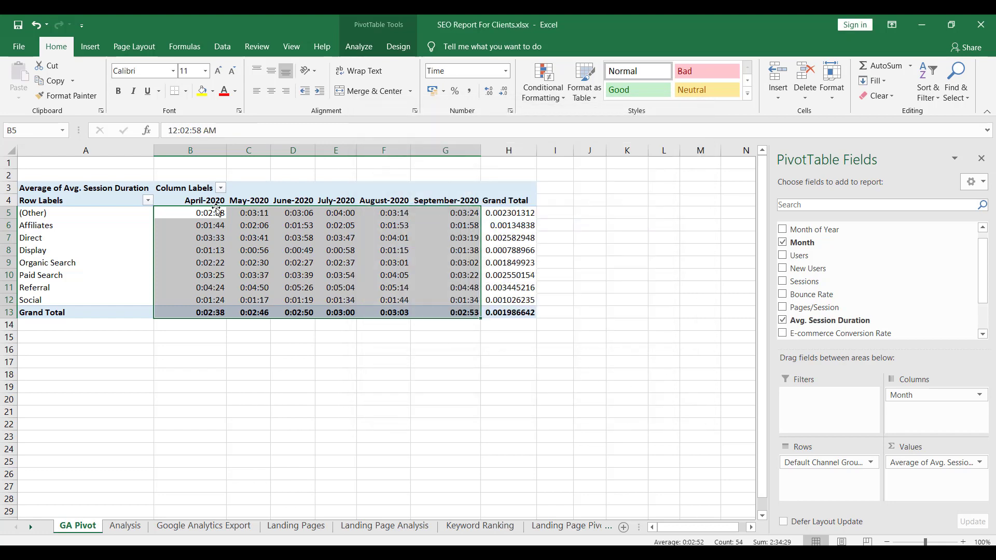
click(97, 201)
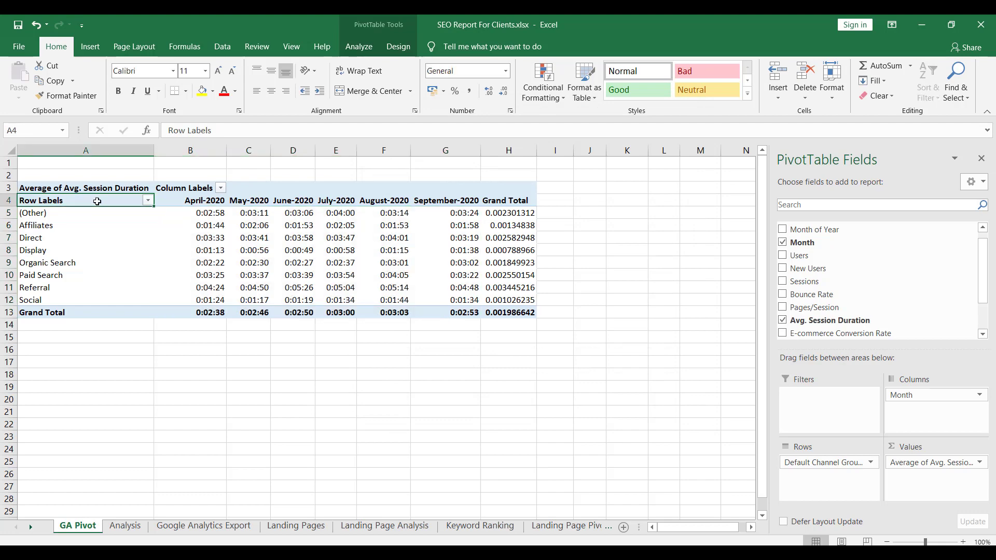
drag(98, 201, 456, 313)
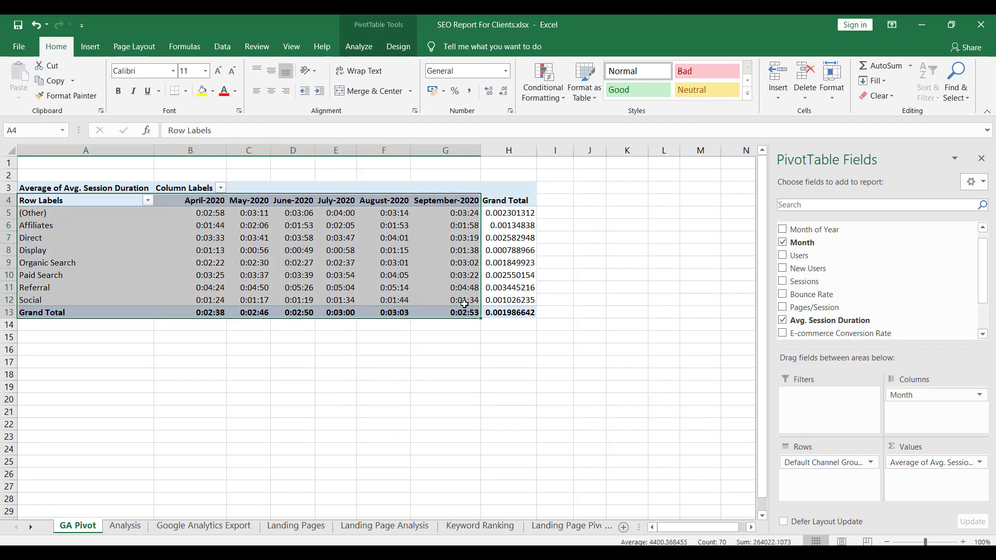
key(ctrl+c)
click(125, 525)
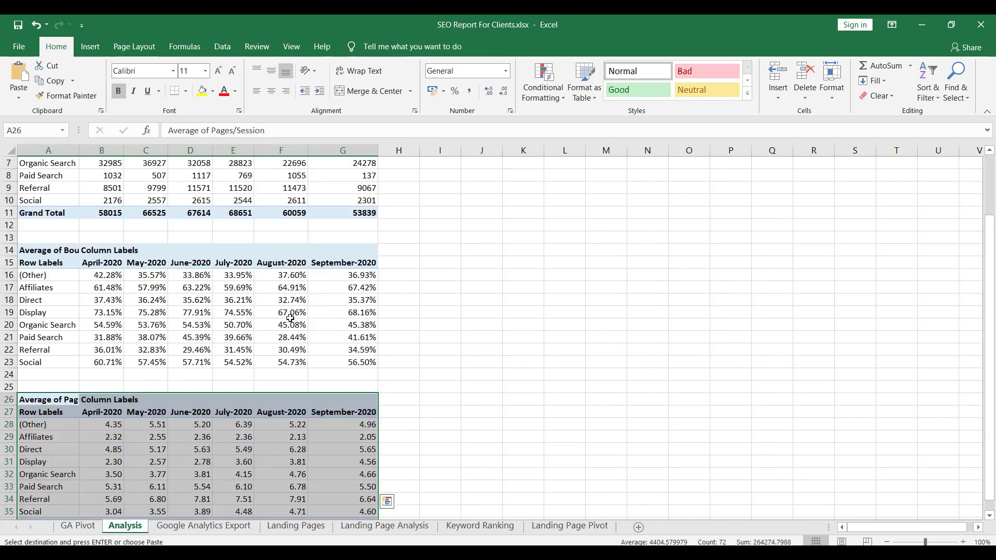
scroll(196, 381, down, 4)
Copy the session duration pivot range A3:G13 from the GA Pivot sheet and paste it at cell A39 of the Analysis sheet.
click(78, 526)
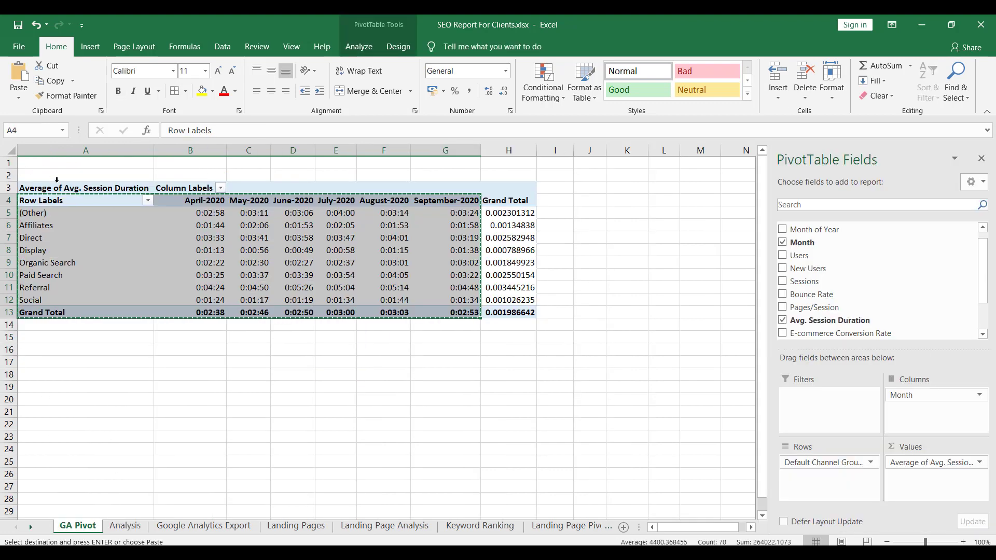
key(ctrl+a)
drag(86, 188, 477, 313)
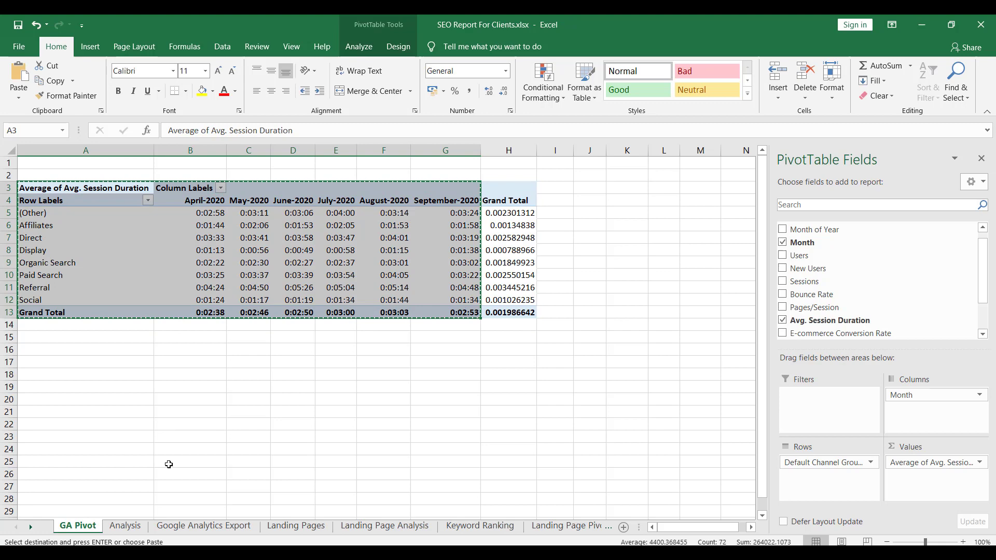
click(125, 525)
click(67, 411)
key(ctrl+v)
scroll(192, 386, down, 3)
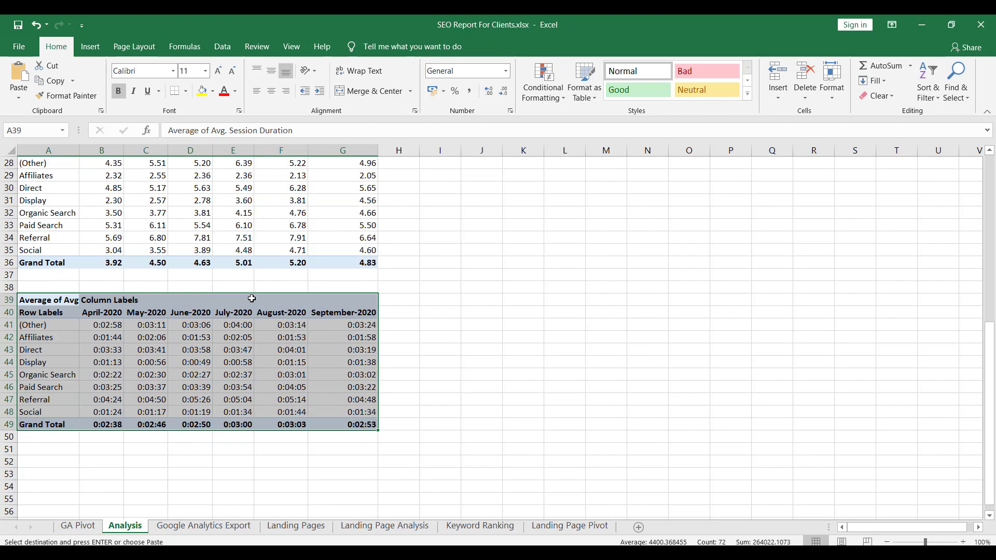
key(Escape)
click(348, 288)
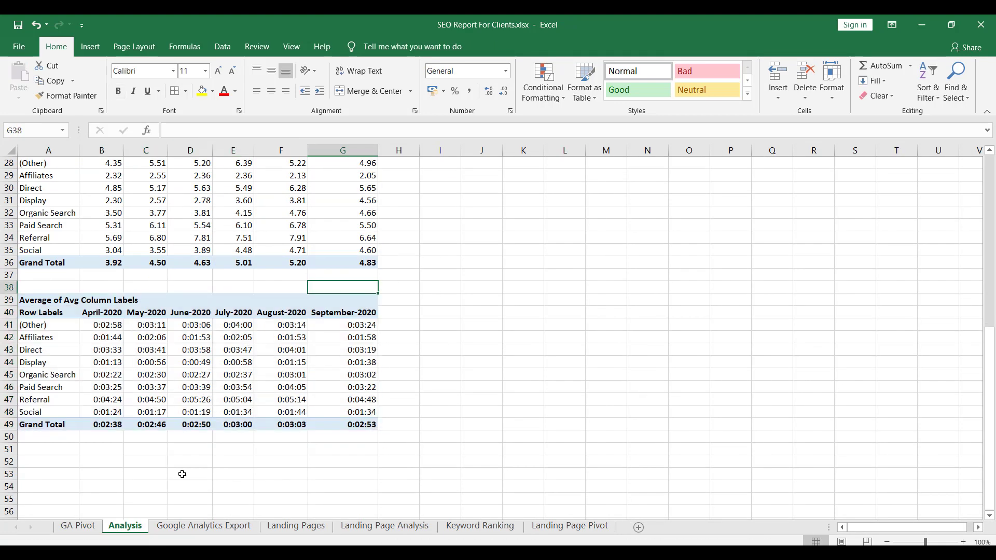
click(77, 526)
scroll(886, 302, down, 2)
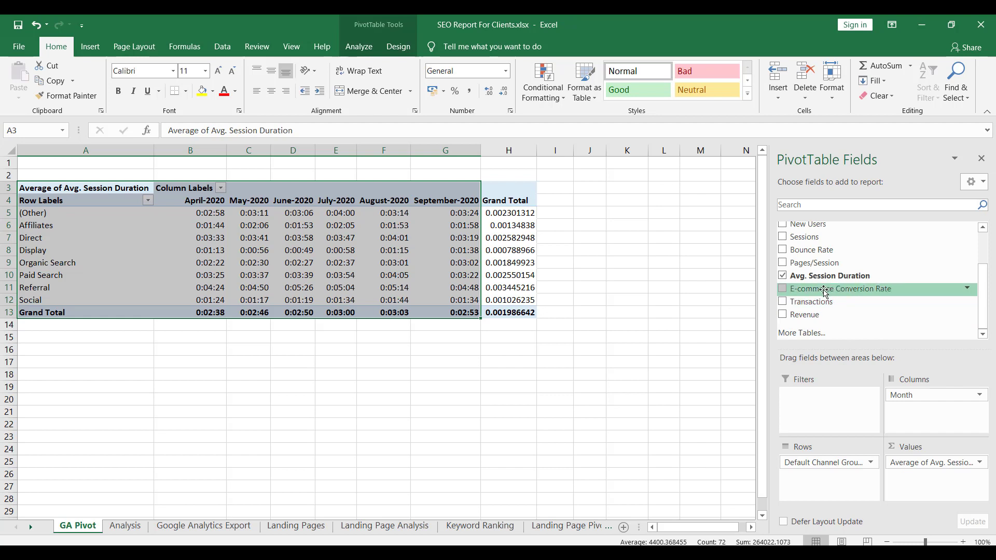
click(202, 227)
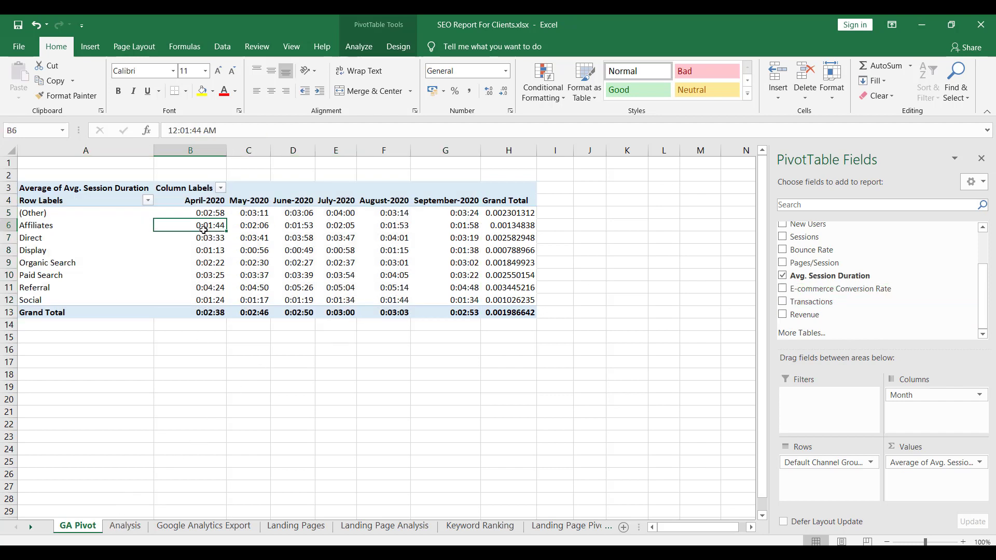
click(127, 527)
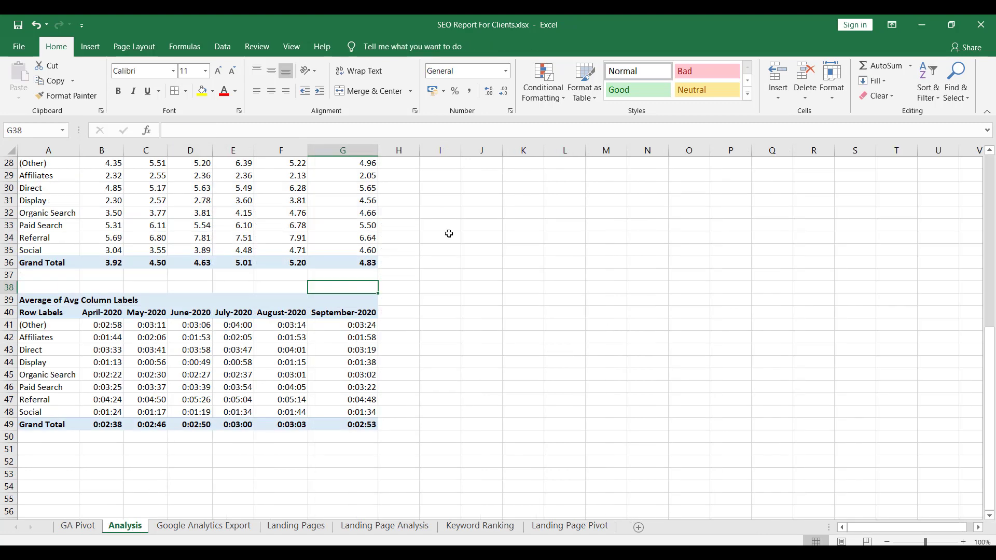
Rename the sessions table's A2 header to Source and insert a Clustered Column chart from A2:G10.
scroll(401, 269, up, 9)
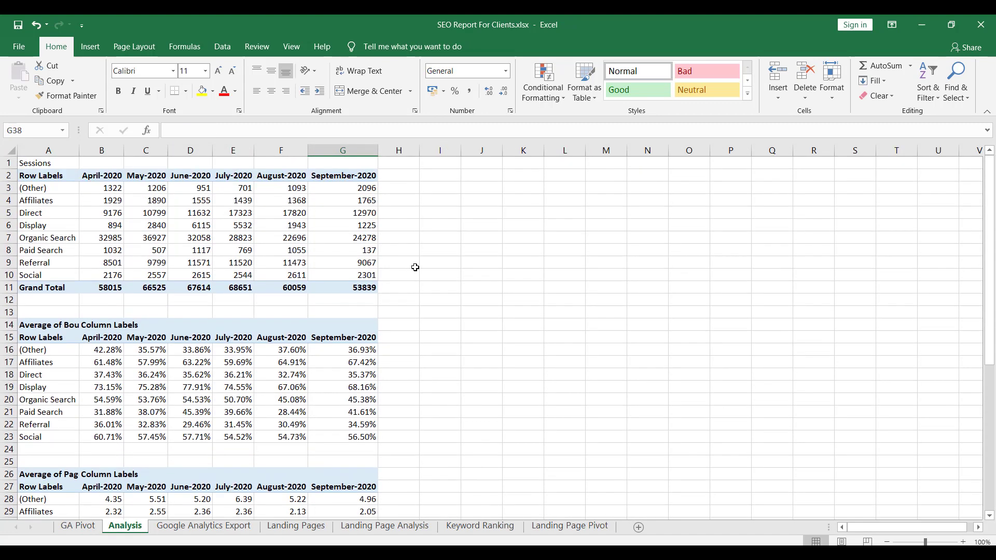
click(61, 179)
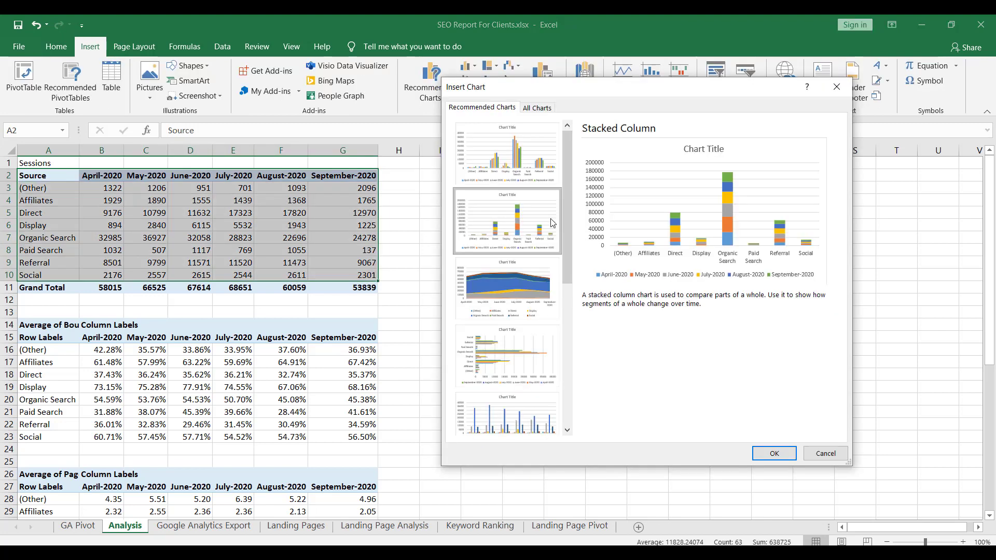
scroll(531, 299, down, 5)
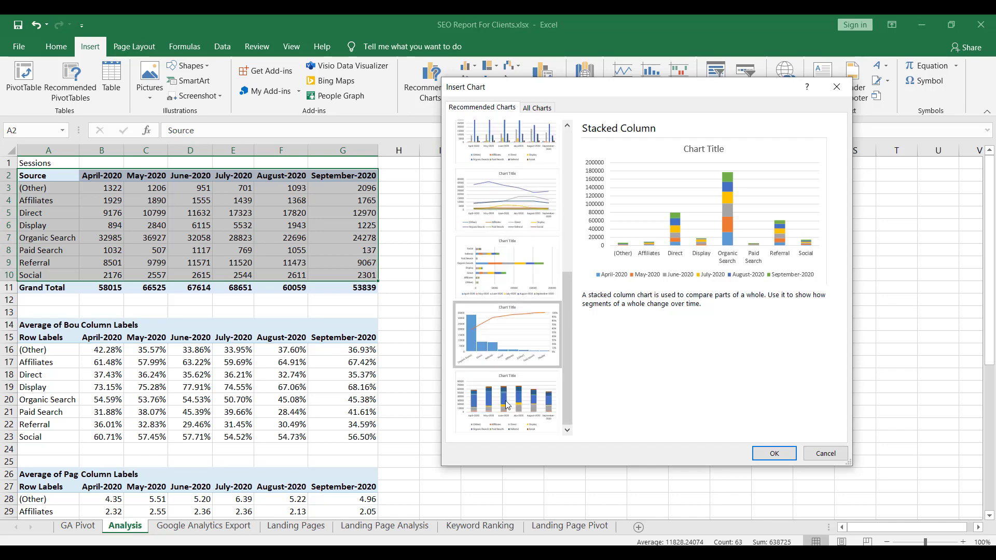
scroll(532, 371, up, 5)
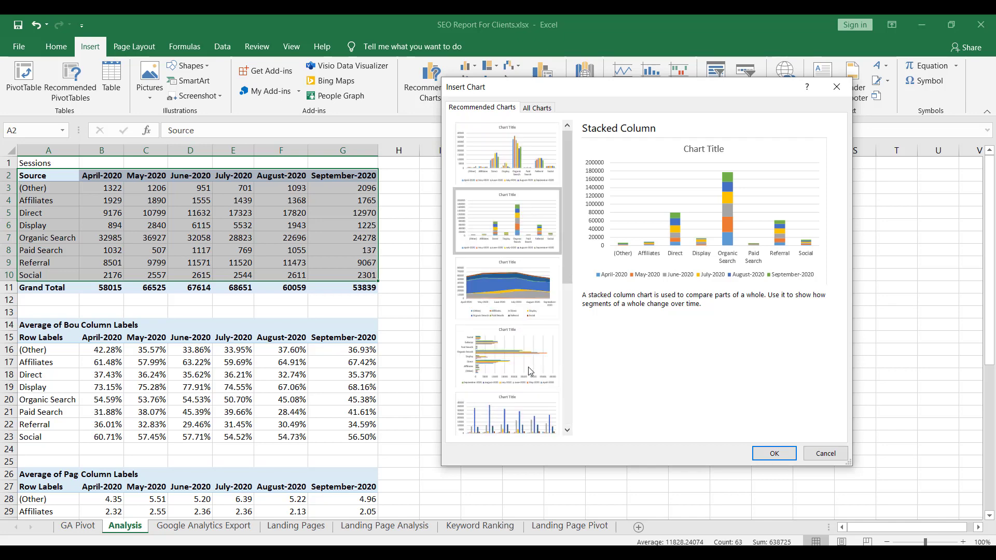
click(526, 167)
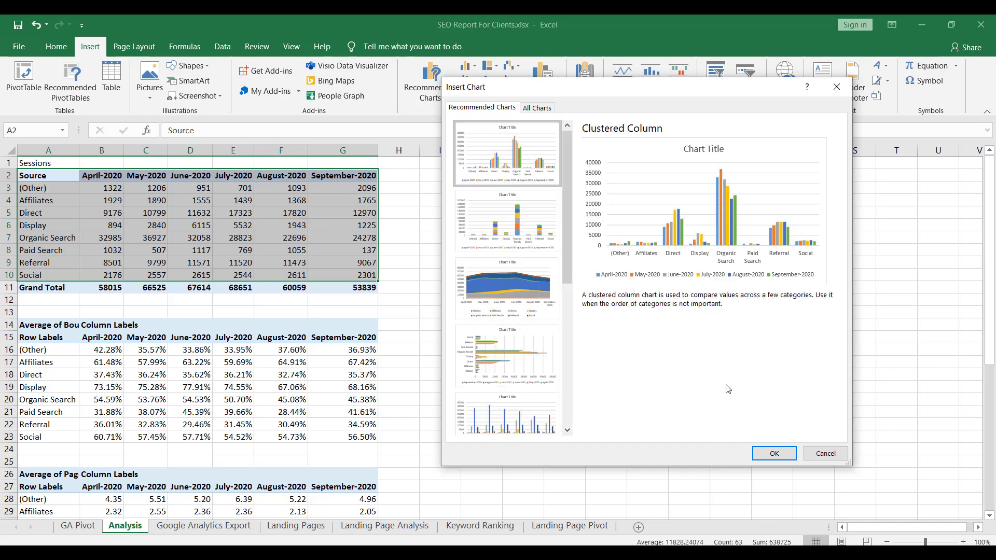
click(771, 454)
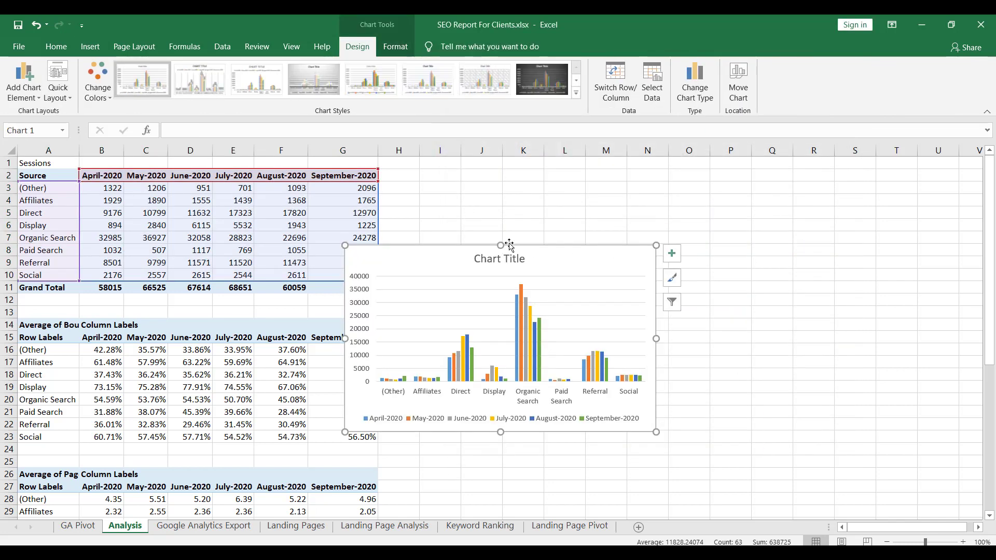
Move the sessions column chart into the empty area beside the sessions table, widen it and reduce its height to end around row 14.
drag(509, 244, 666, 175)
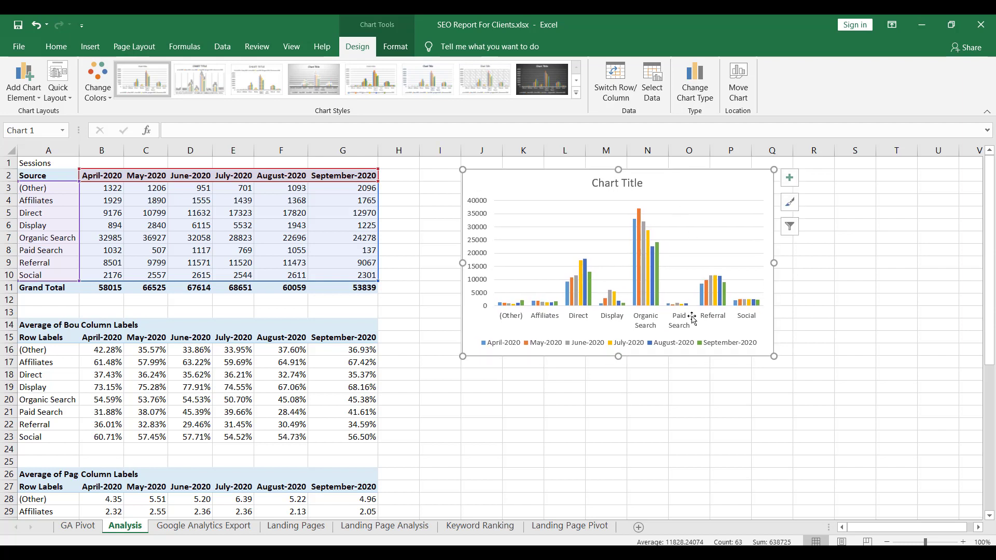
drag(774, 356, 848, 355)
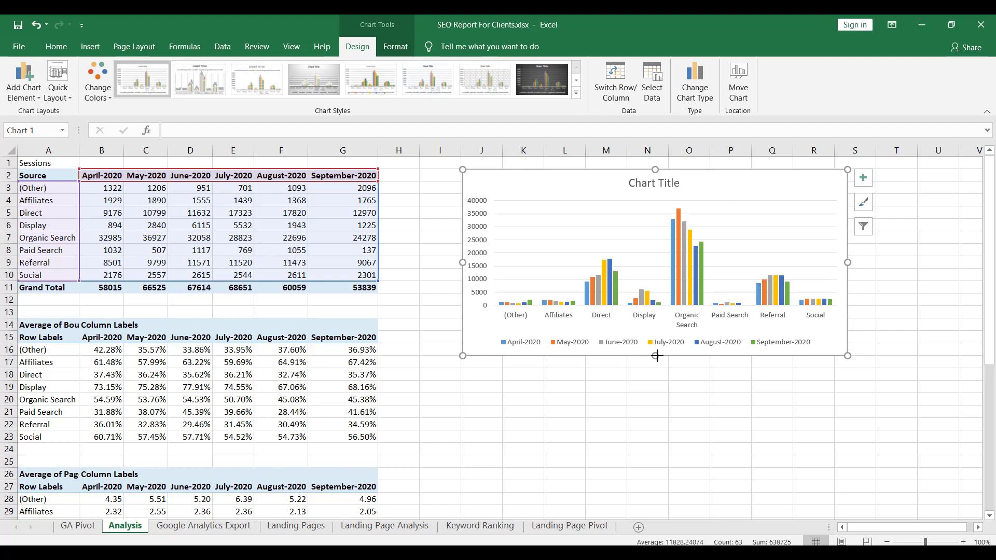
drag(656, 356, 656, 333)
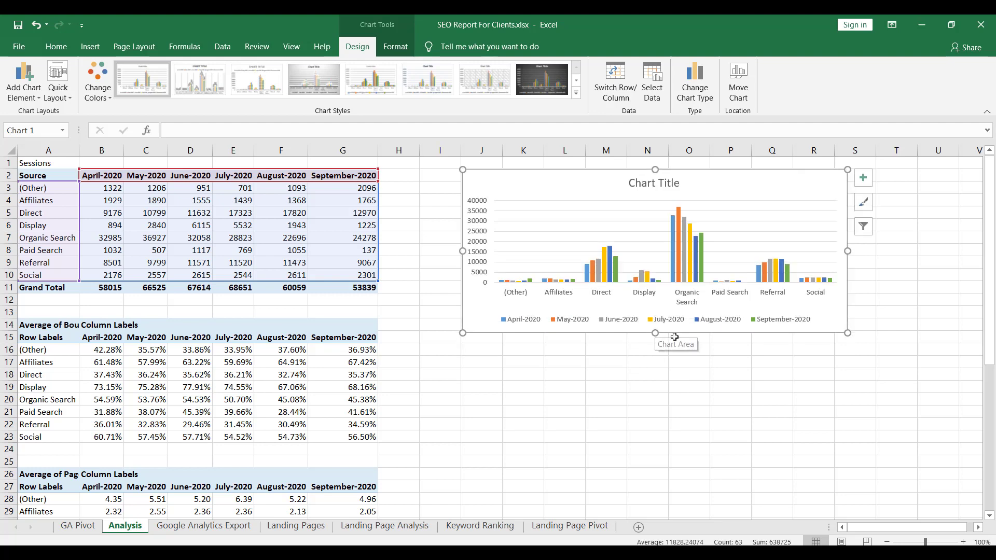
click(527, 348)
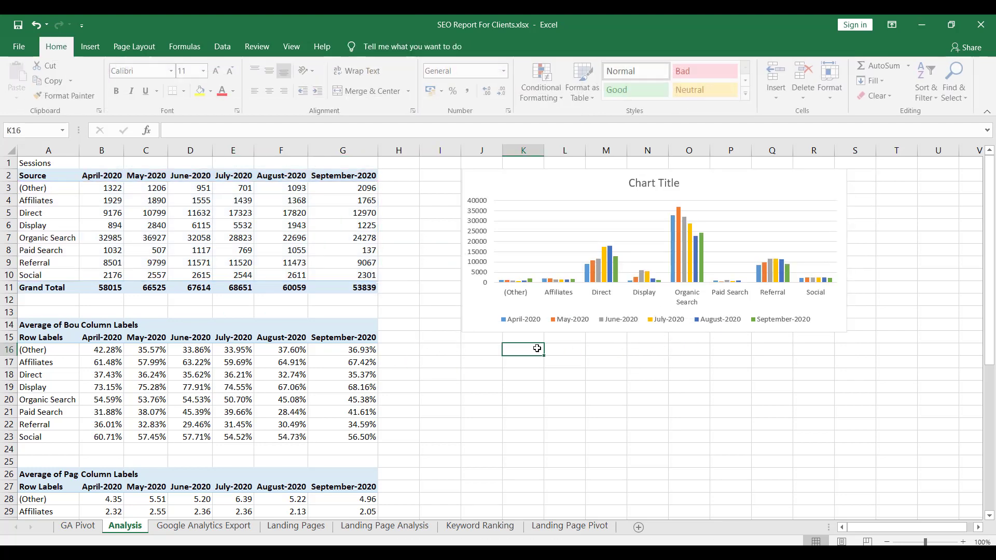
scroll(539, 326, down, 1)
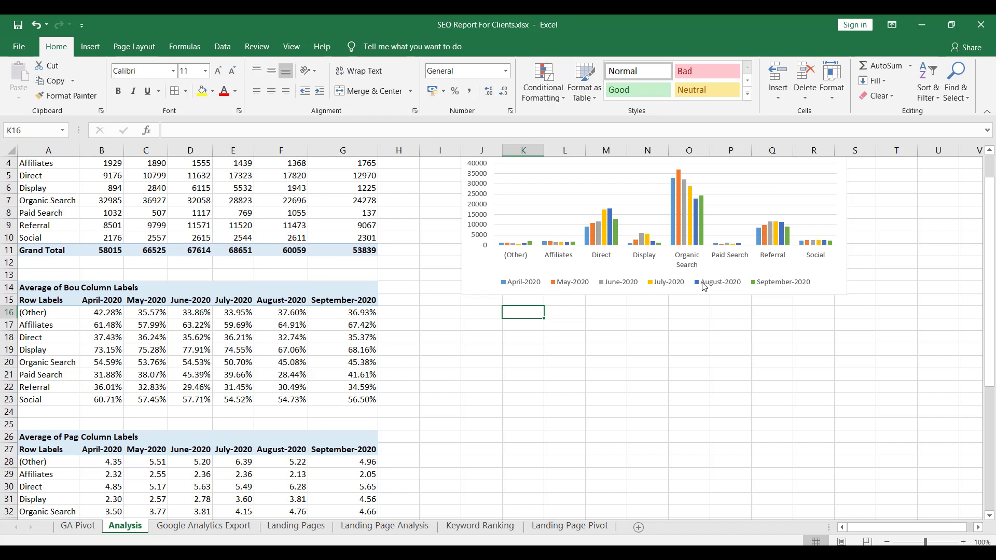
scroll(703, 286, up, 1)
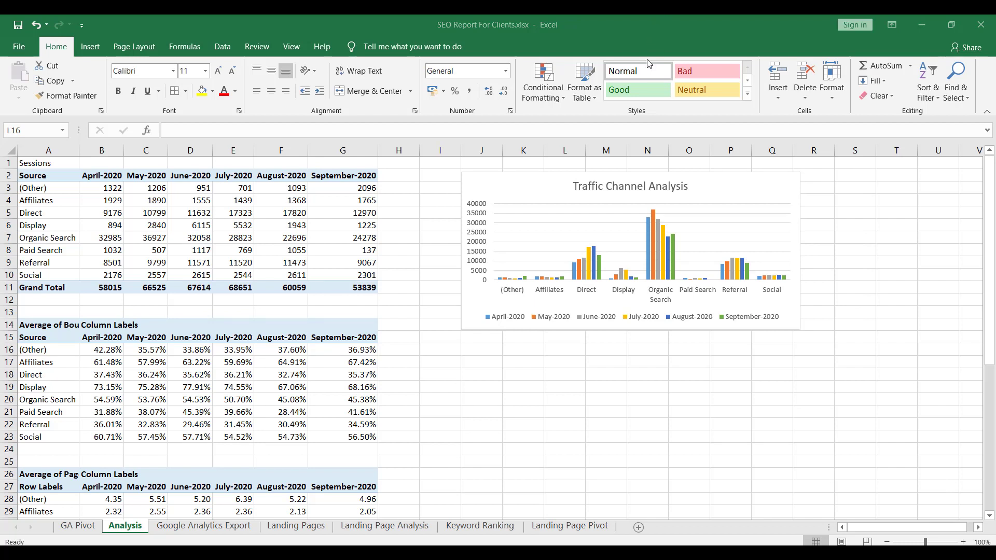
Move the Traffic Channel Analysis chart closer to the sessions table so it starts at column I.
click(514, 185)
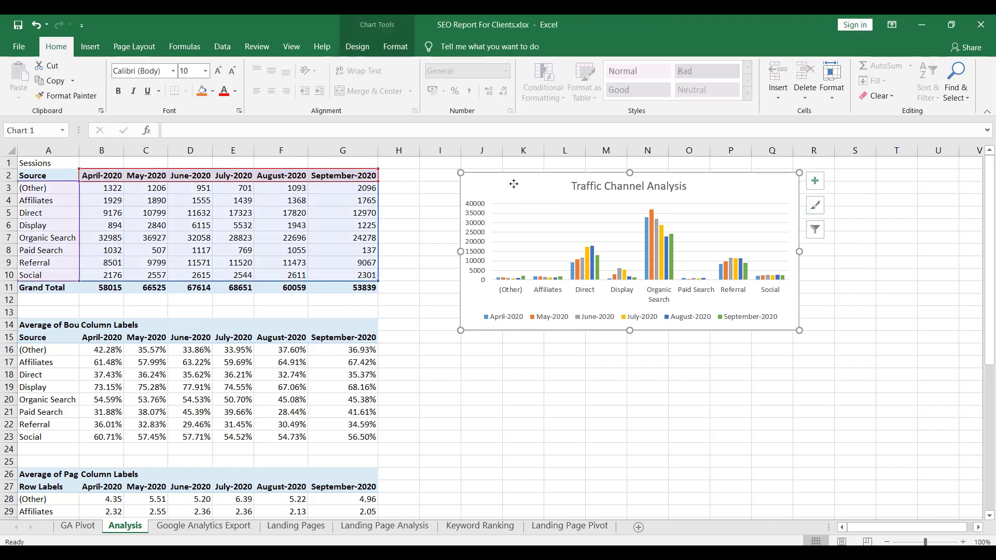
drag(514, 184, 475, 180)
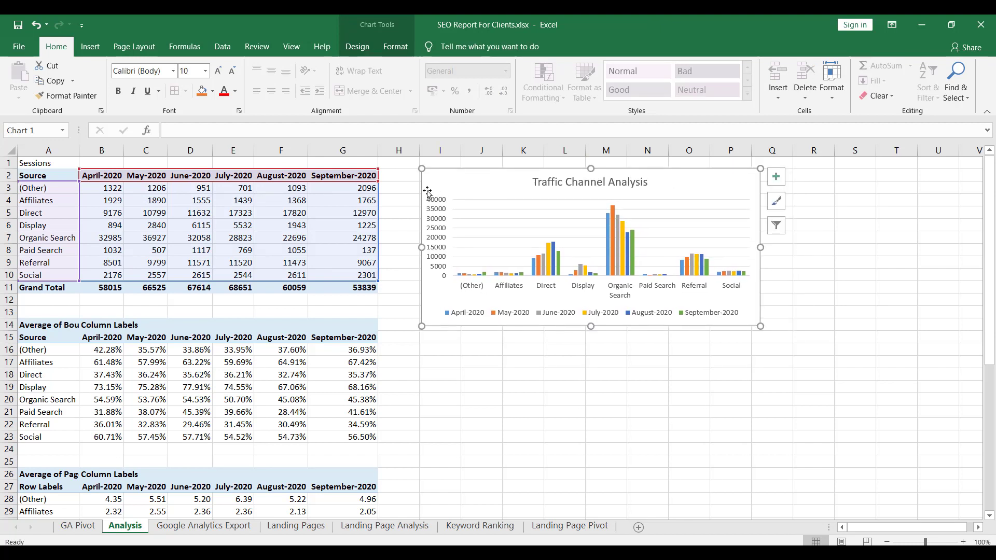
click(792, 173)
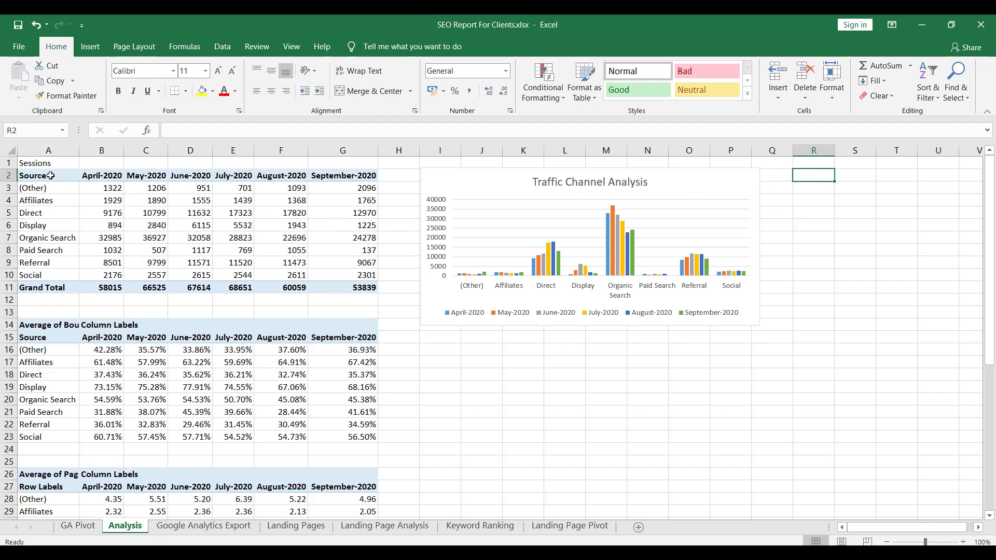
Insert a 2-D line chart of the monthly Organic Search sessions from A2:G2 and A7:G7.
drag(51, 175, 327, 177)
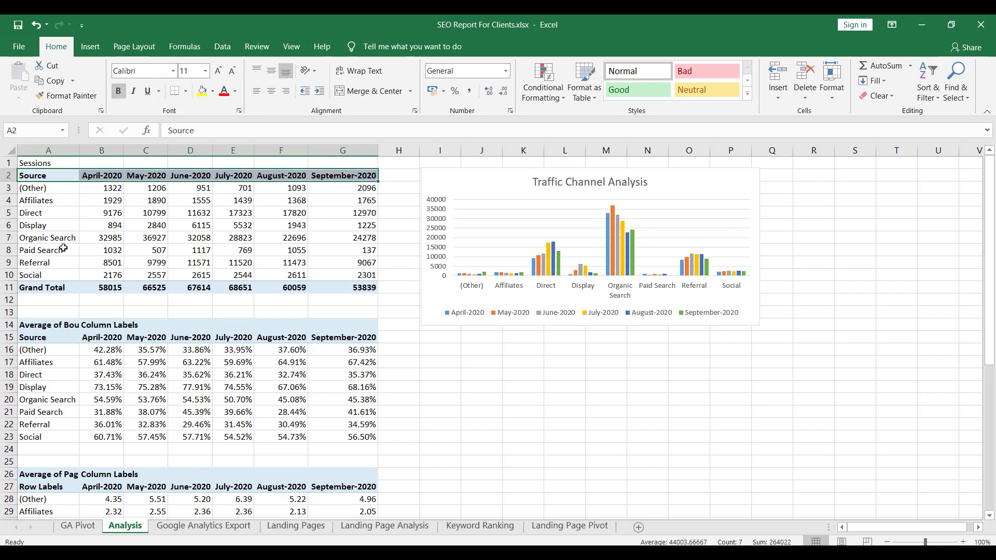
drag(47, 240, 332, 239)
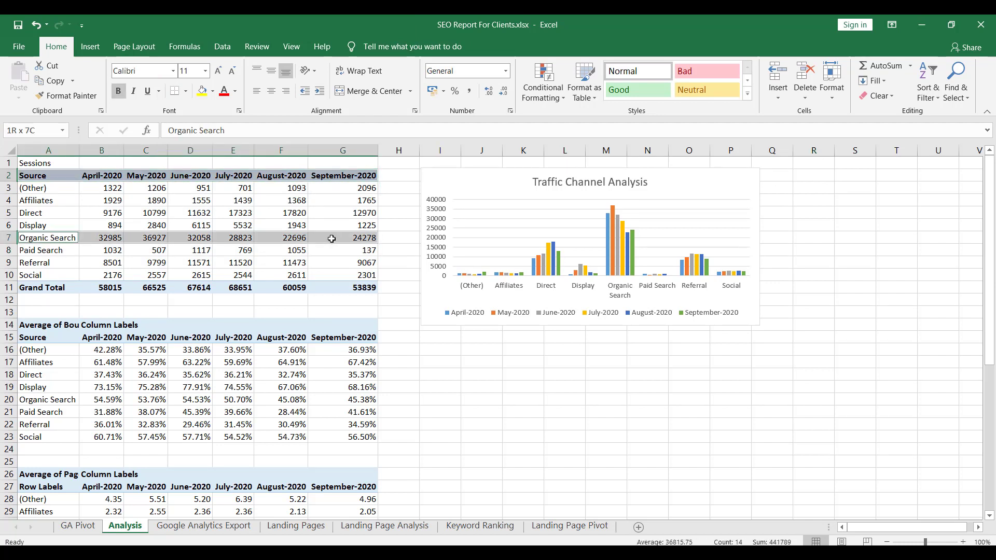
click(89, 47)
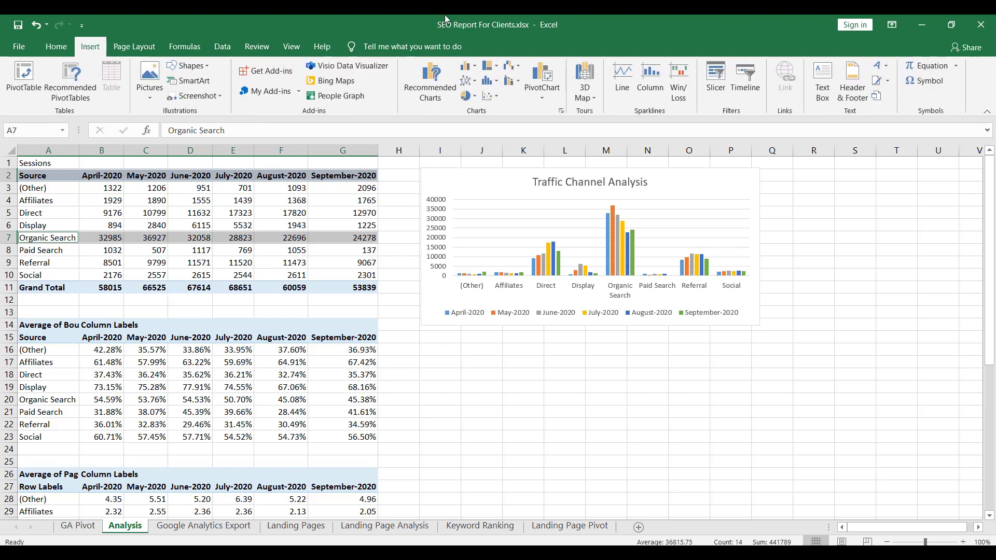
click(475, 83)
click(487, 129)
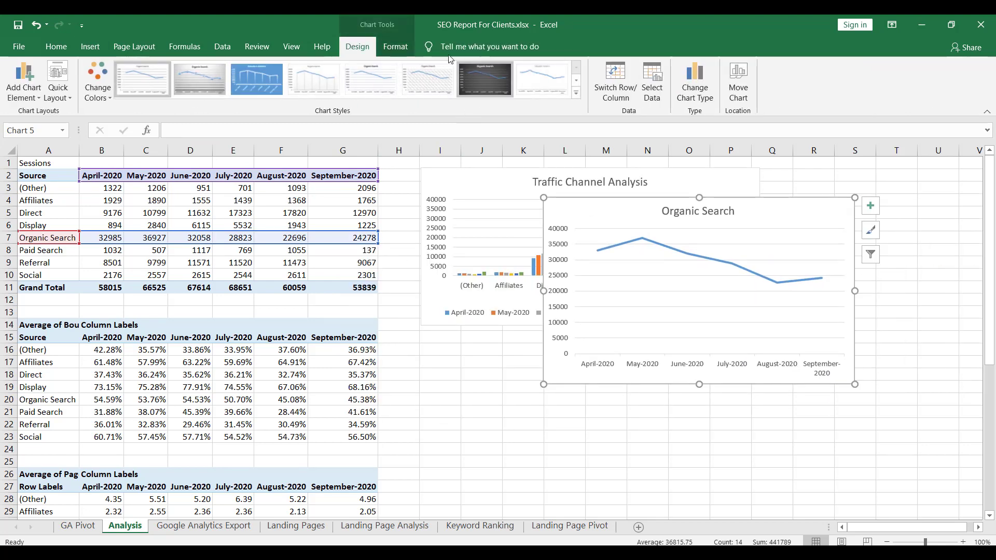
click(90, 46)
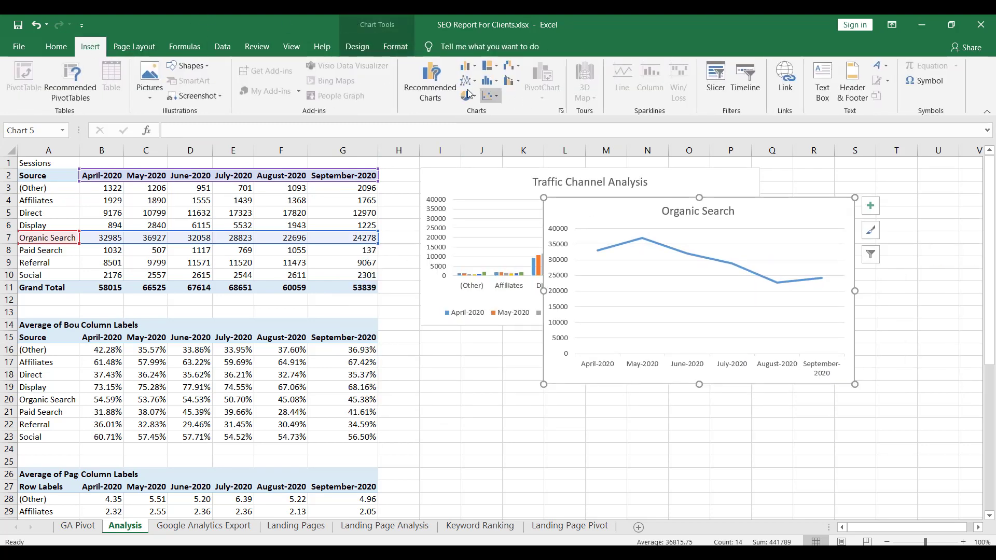
click(907, 202)
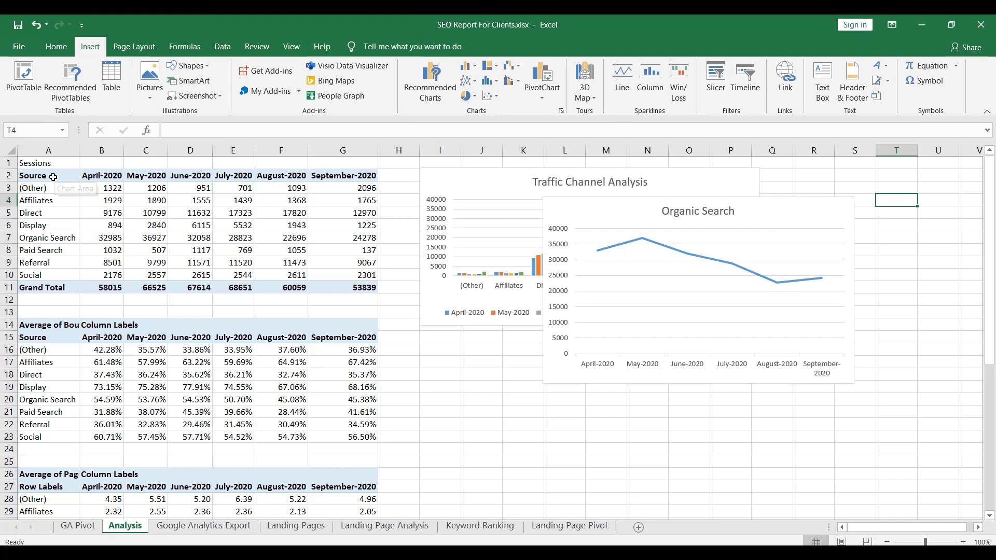
Insert a 2-D Clustered Column chart of the monthly Organic Search sessions from A2:G2 and A7:G7.
drag(50, 175, 343, 175)
drag(65, 240, 332, 238)
click(468, 74)
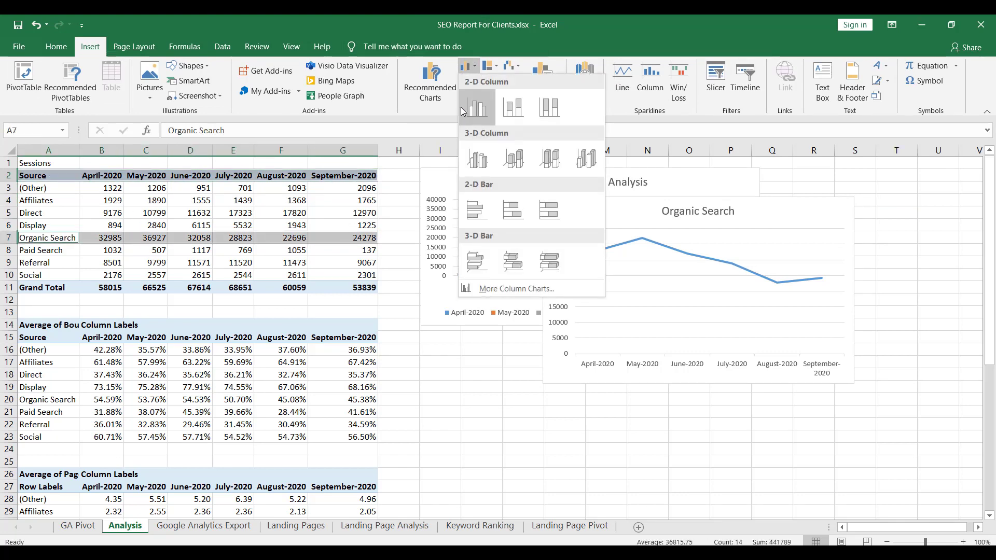
click(475, 117)
drag(497, 270, 685, 337)
Move the Organic Search line chart beside the Traffic Channel Analysis chart and delete the Organic Search column chart.
drag(573, 200, 811, 170)
drag(624, 341, 843, 384)
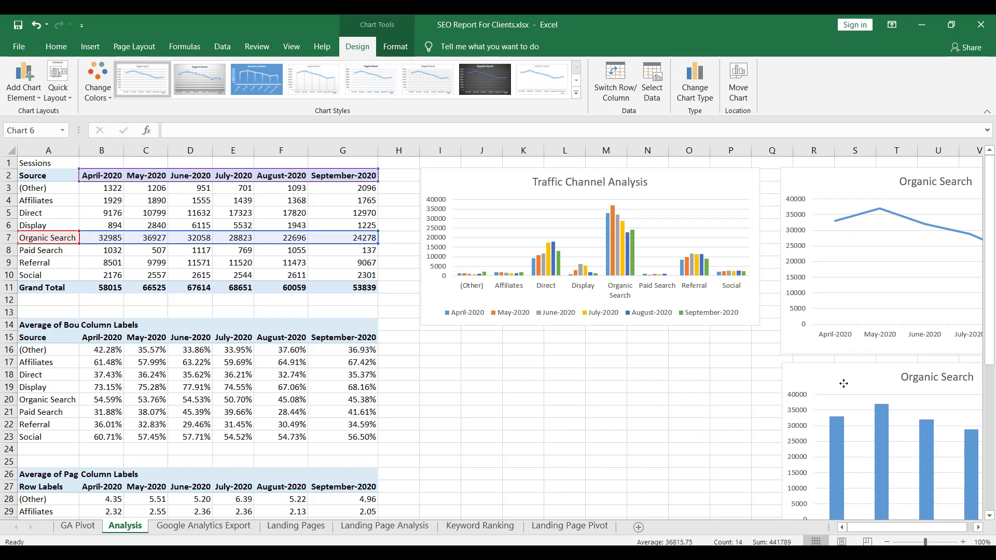
key(Delete)
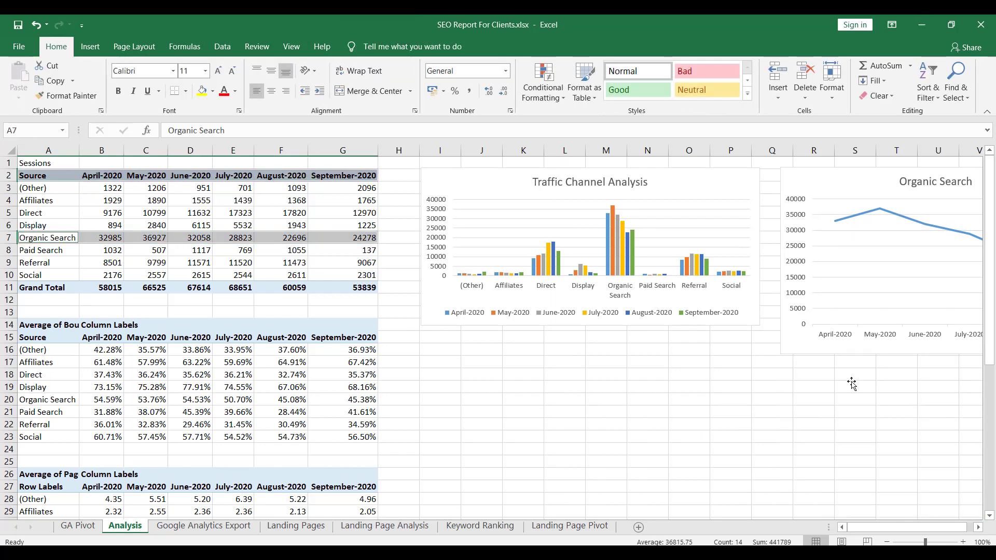
Shorten the Organic Search line chart to match the Traffic Channel Analysis chart's bottom edge and add drop lines to it.
click(835, 187)
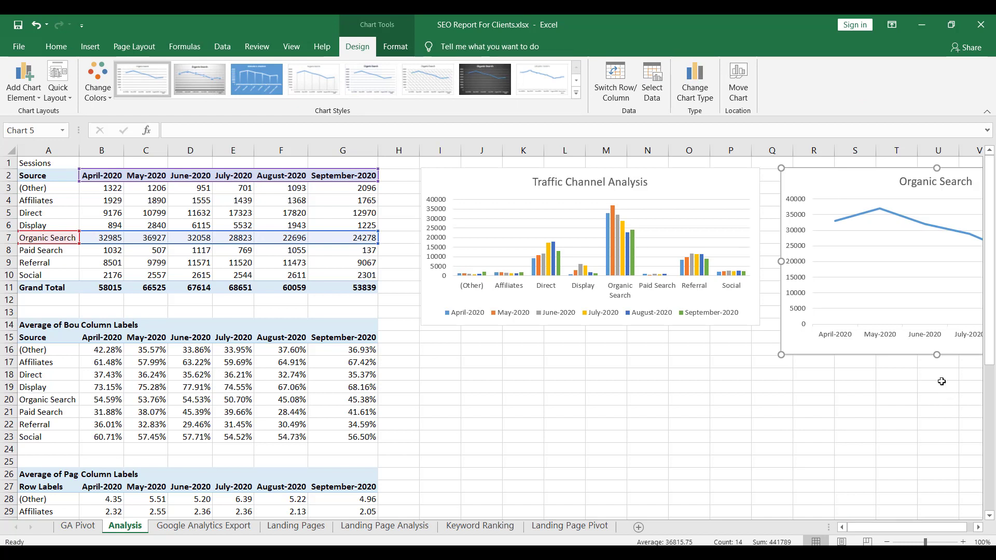
drag(936, 356, 937, 326)
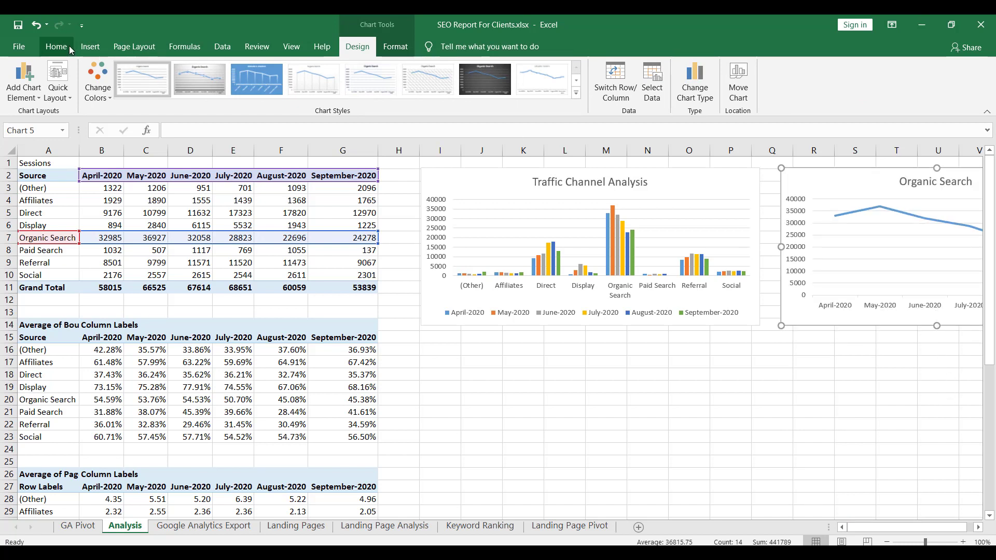
click(25, 89)
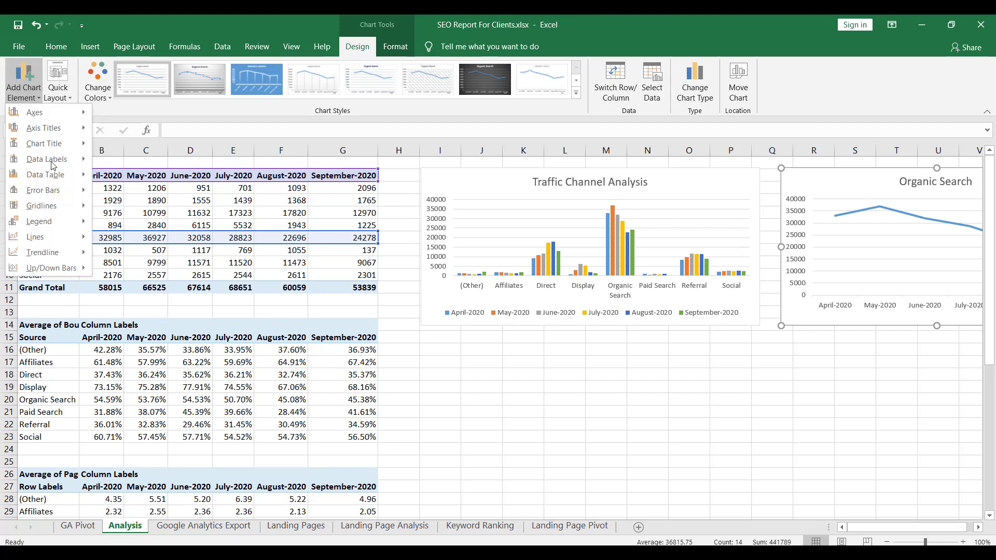
mouse_move(55, 239)
click(140, 266)
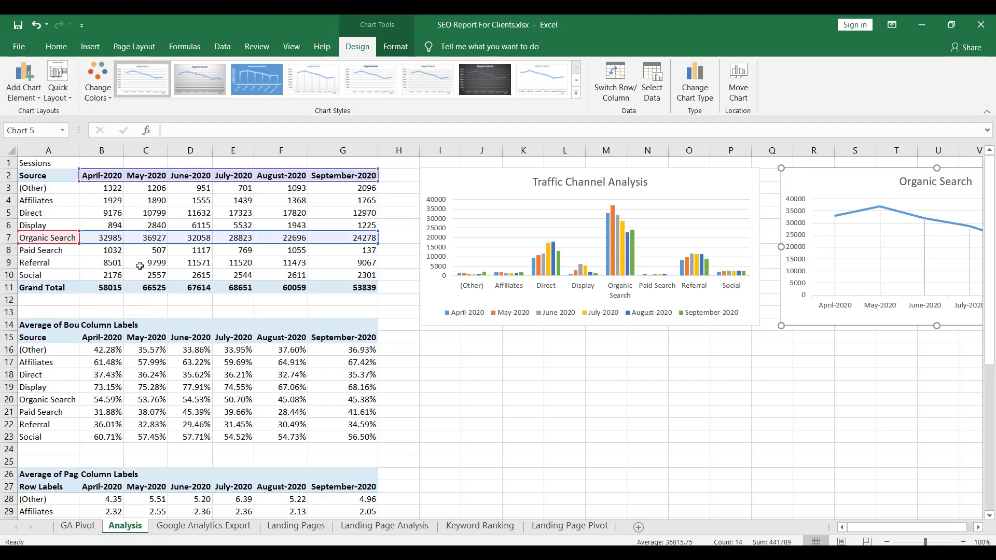
click(480, 352)
Insert a 2-D Clustered Column chart of the Organic Search bounce rate from A15:G15 and A20:G20, placed below the Traffic Channel Analysis chart.
scroll(495, 326, down, 2)
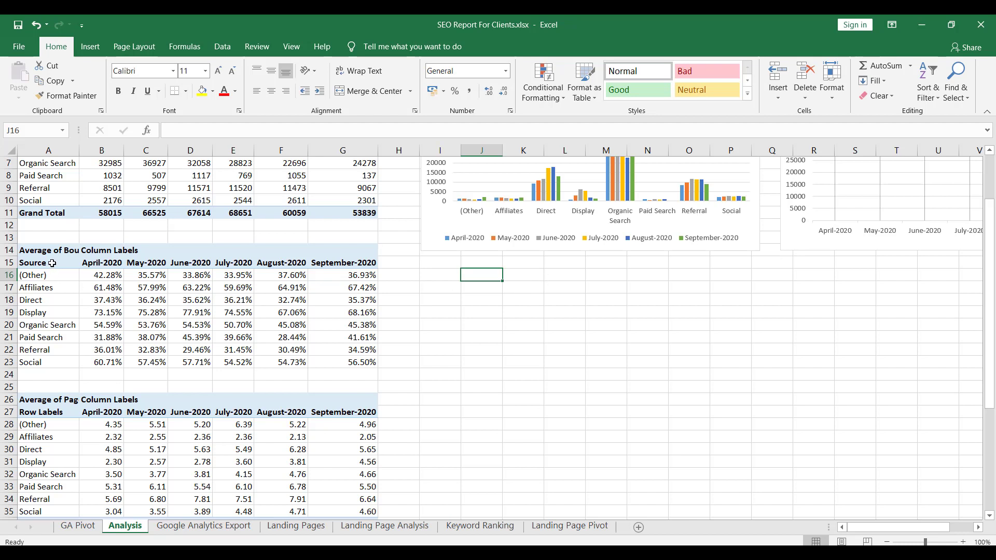
drag(53, 263, 365, 263)
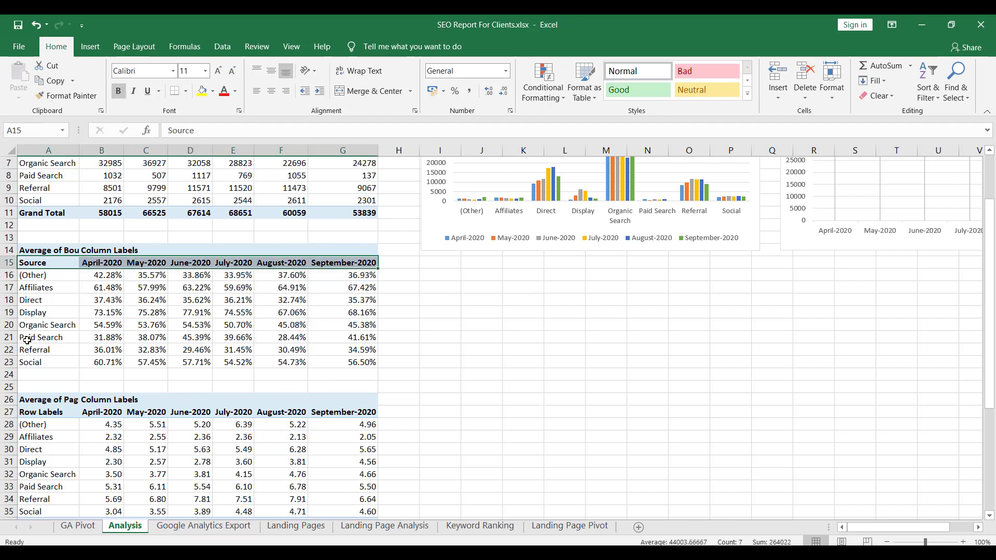
drag(30, 325, 341, 321)
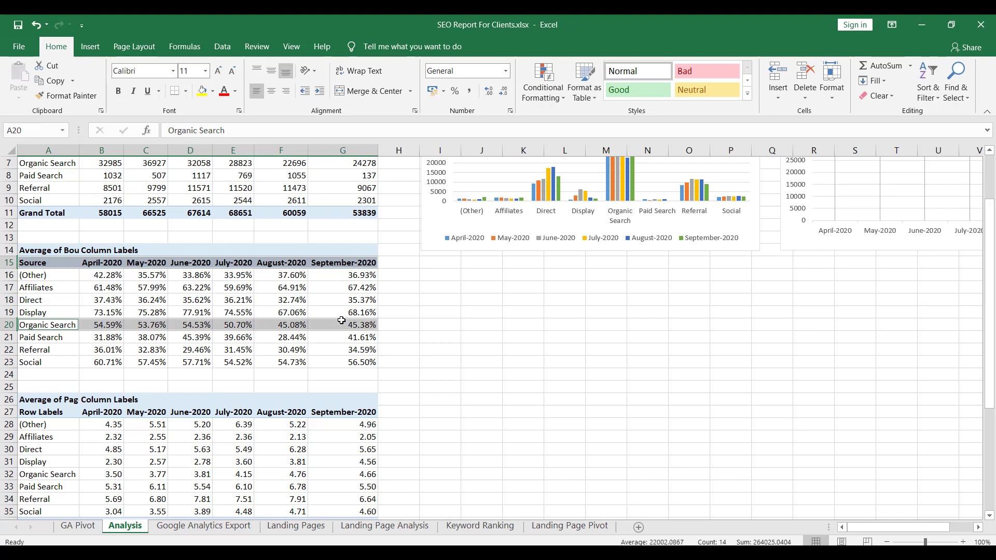
click(90, 46)
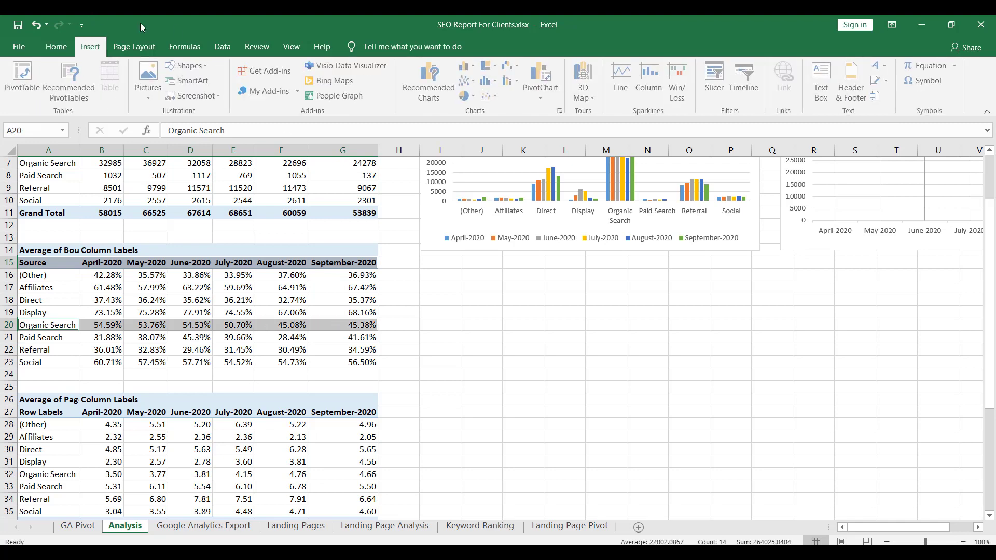
click(467, 71)
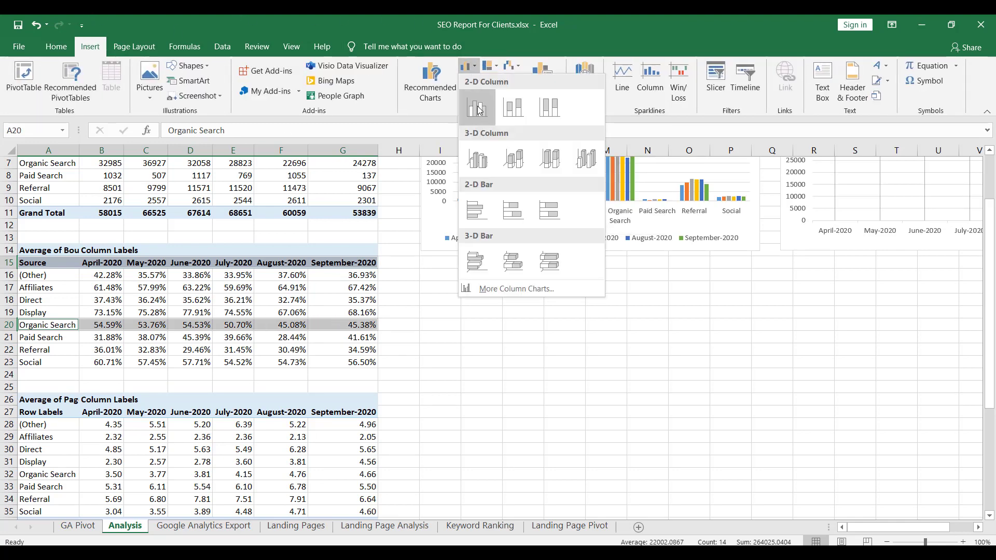
click(478, 107)
drag(405, 262, 480, 286)
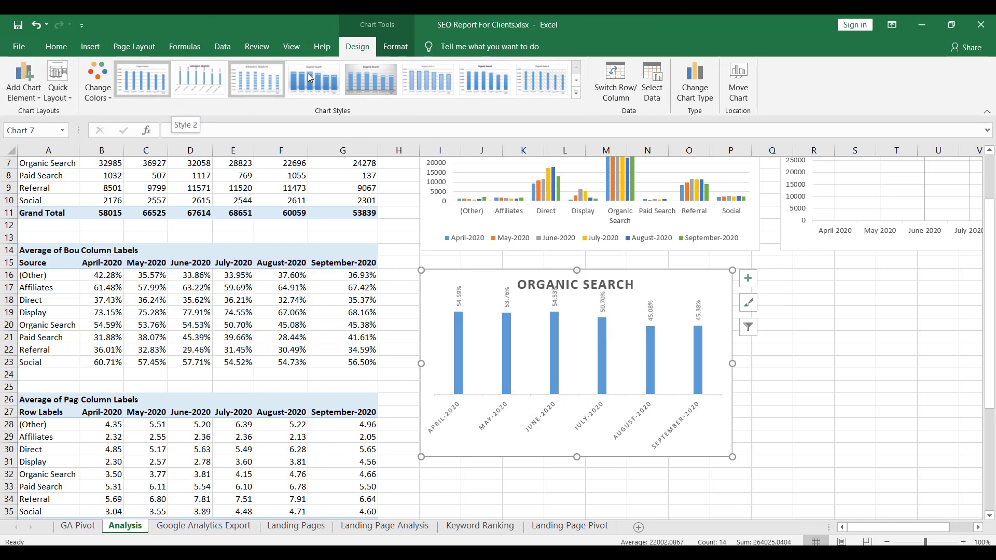
click(788, 340)
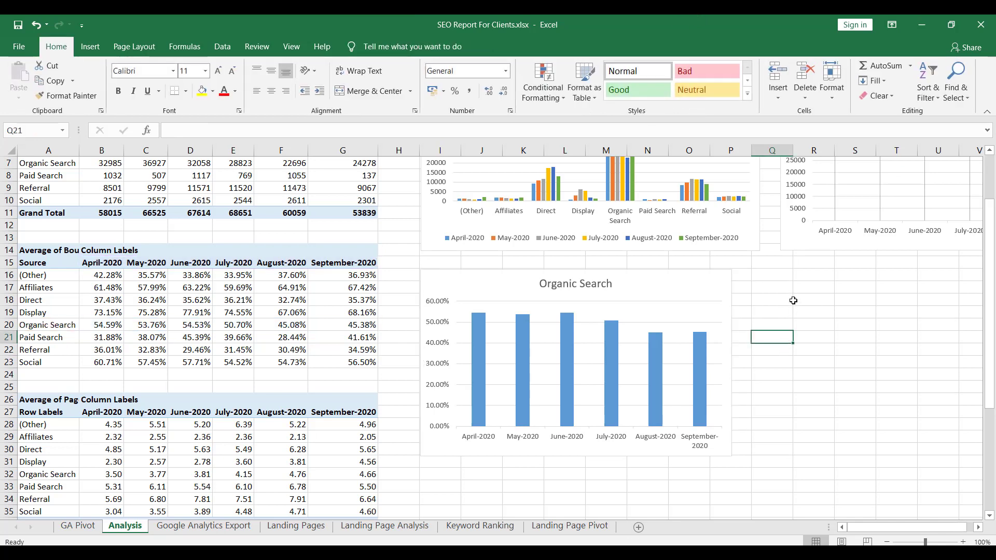
Shorten the Organic Search bounce rate column chart by raising its bottom edge.
scroll(787, 311, down, 3)
scroll(786, 249, up, 2)
click(712, 249)
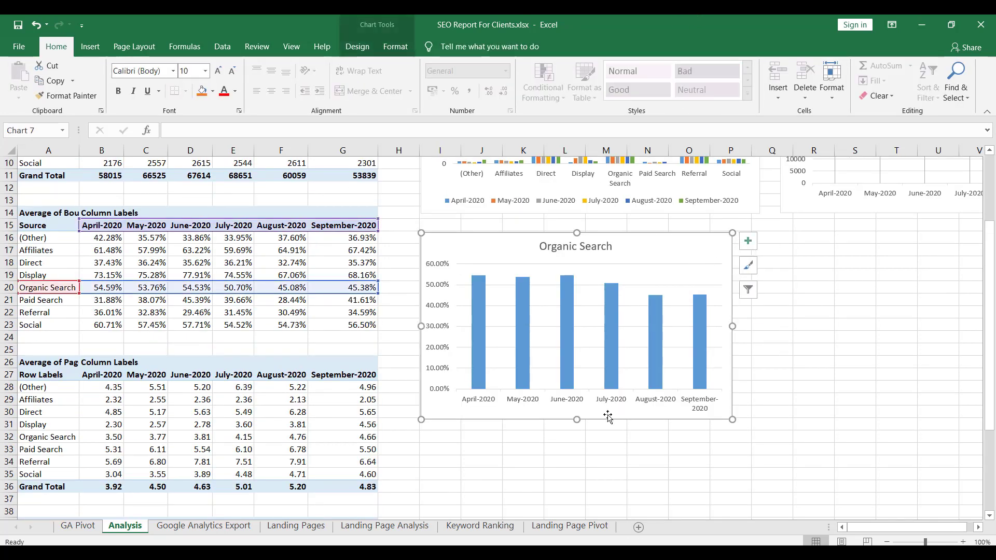
drag(577, 418, 577, 373)
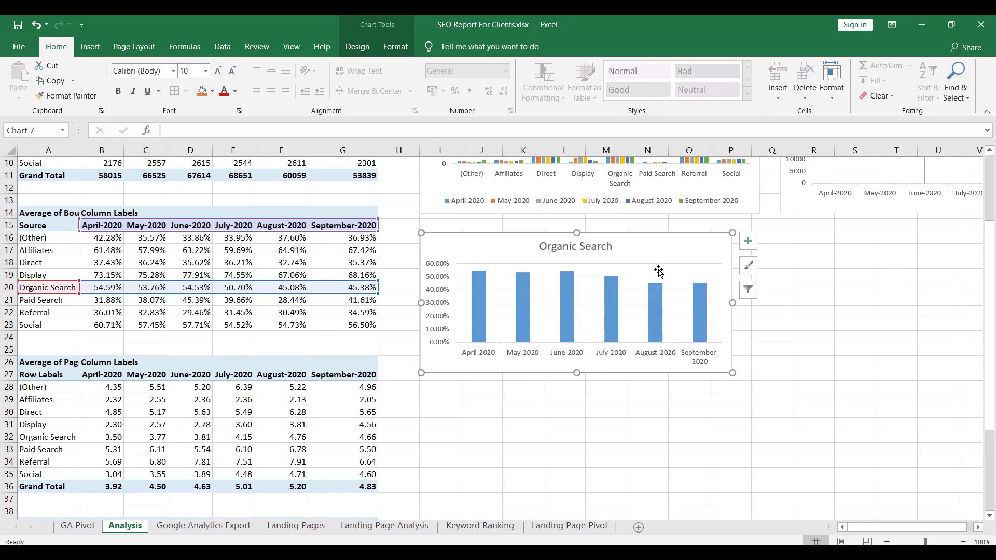
Move the Organic Search line chart over the Traffic Channel Analysis column chart so its title is fully in view.
scroll(745, 283, up, 3)
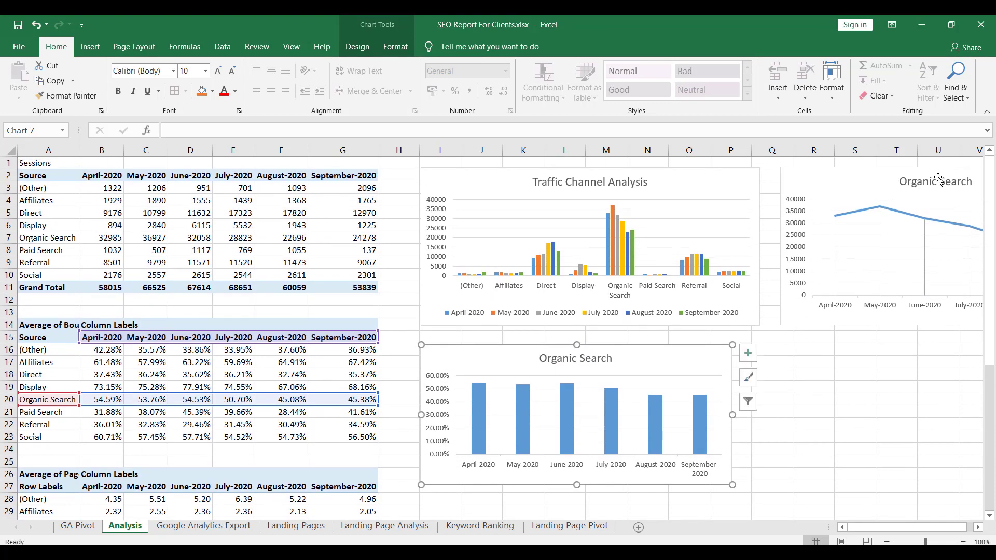
double_click(938, 179)
click(911, 181)
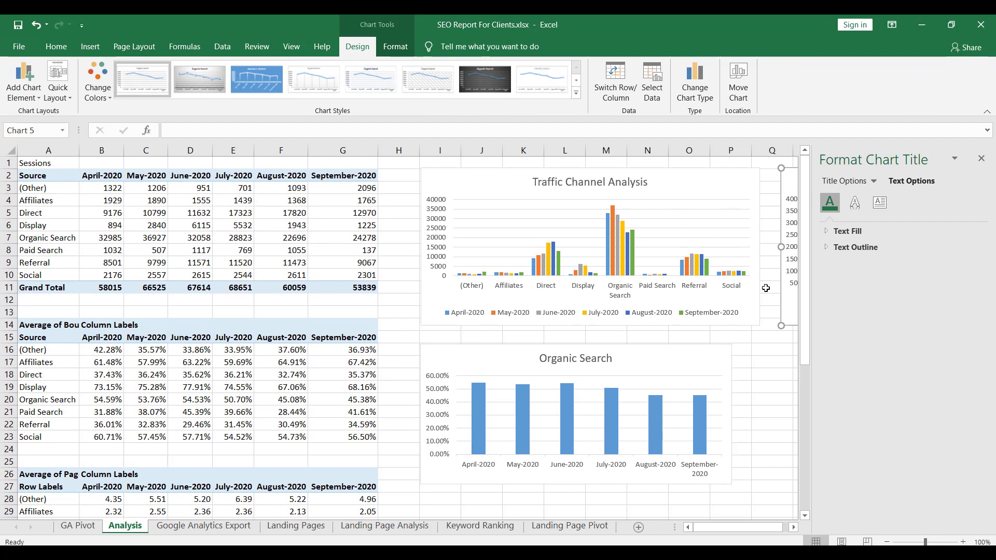
click(786, 306)
drag(719, 527, 804, 514)
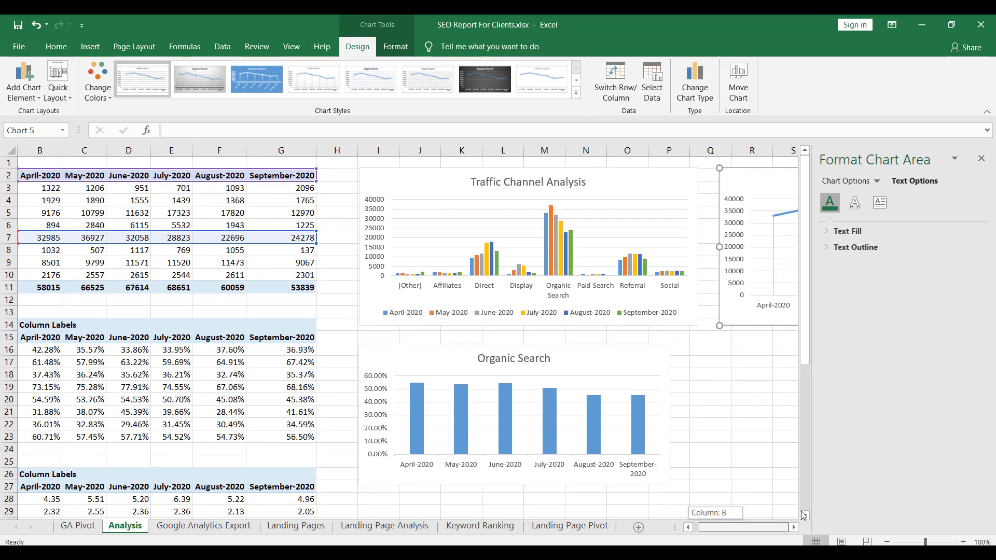
drag(766, 184, 471, 248)
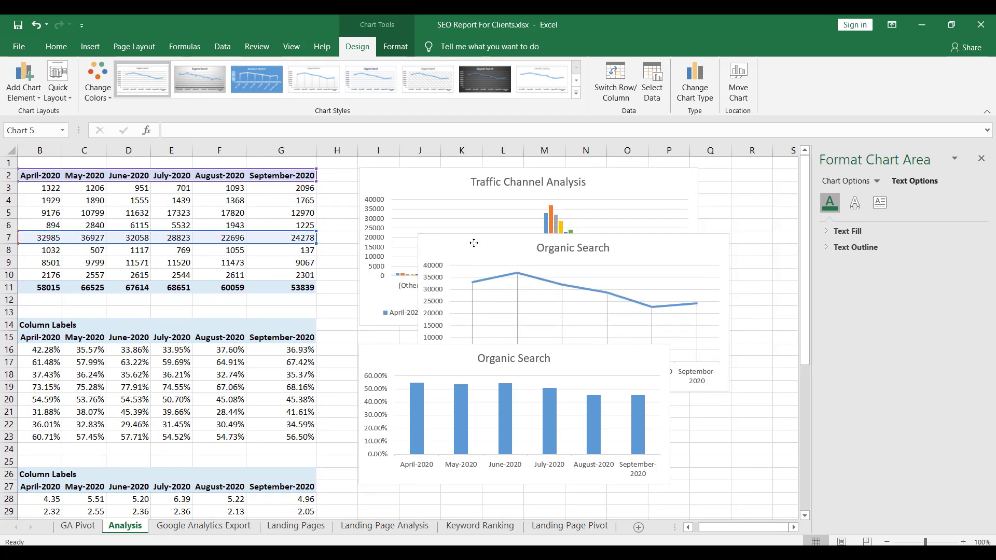
Retitle the line chart "Traffic Channel Analysis" and move it back beside the column chart of the same name.
click(554, 249)
double_click(557, 247)
triple_click(570, 247)
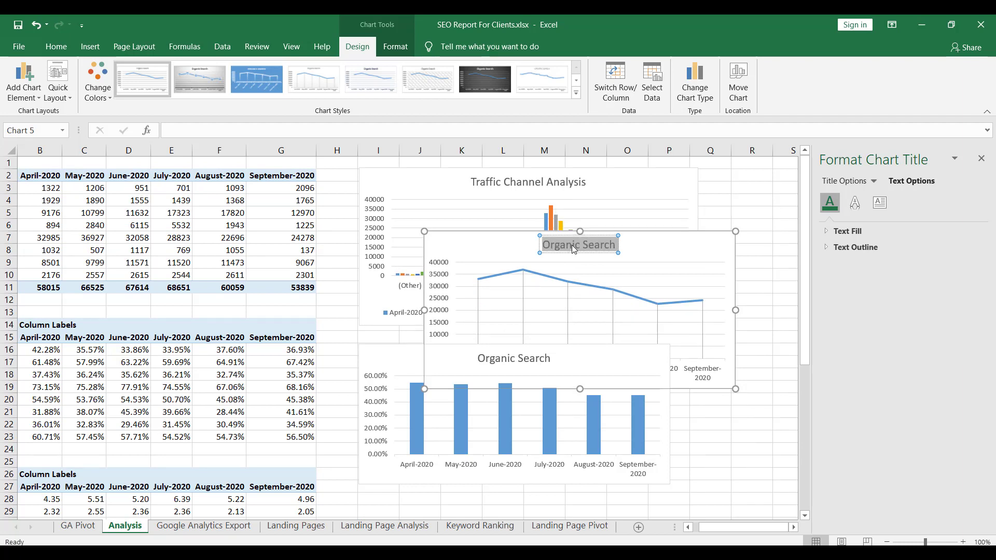
text(TRa)
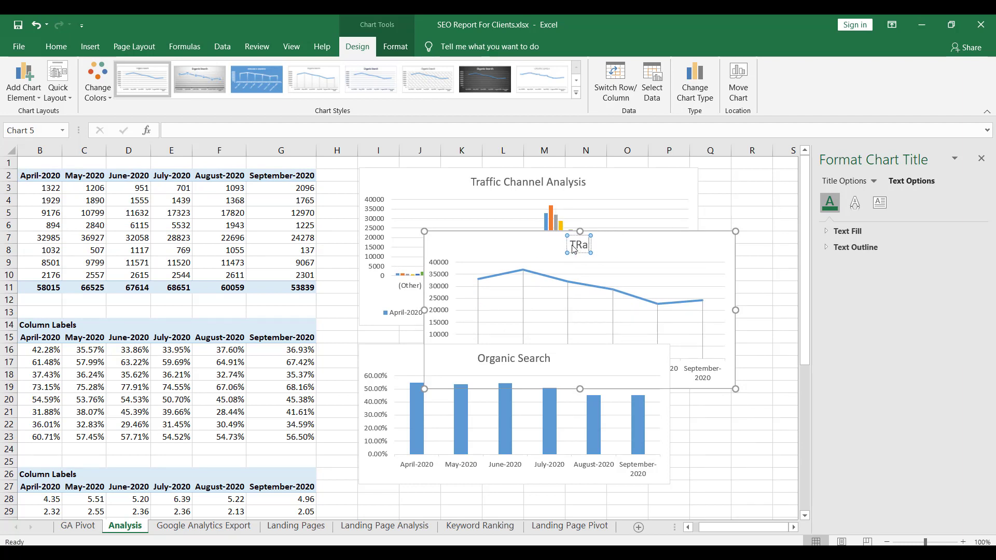
key(BackSpace)
key(BackSpace)
text(raffic)
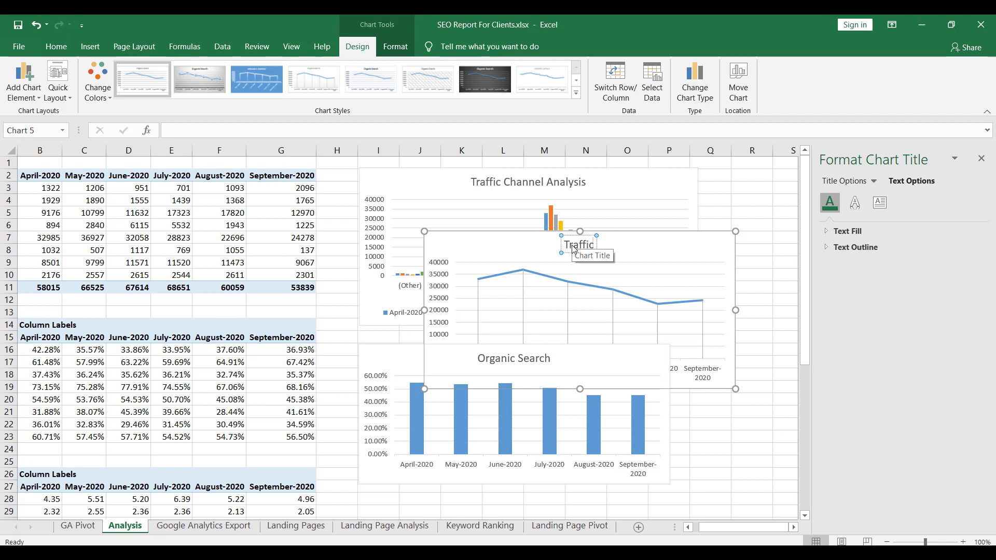
text( Channel AN)
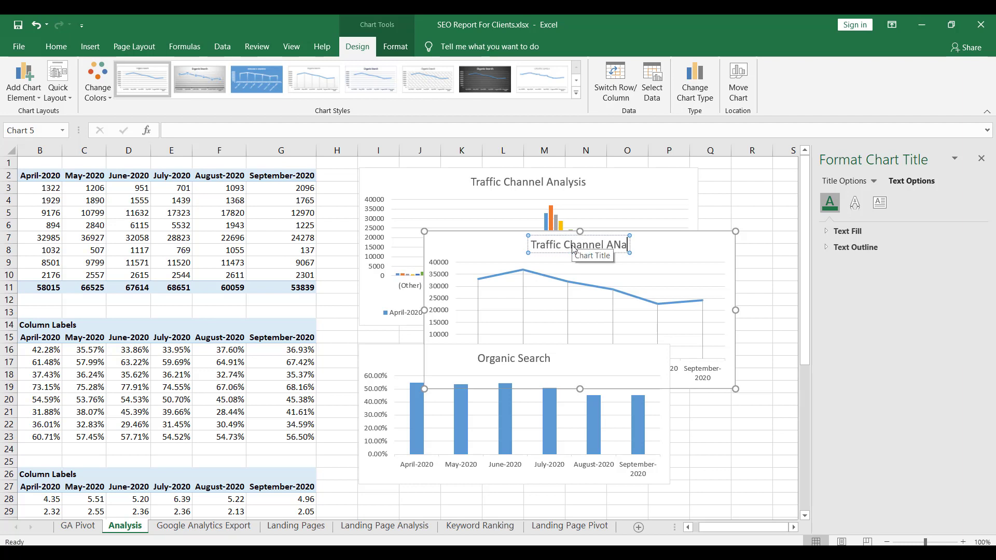
key(BackSpace)
text(n)
key(BackSpace)
text(nalysis)
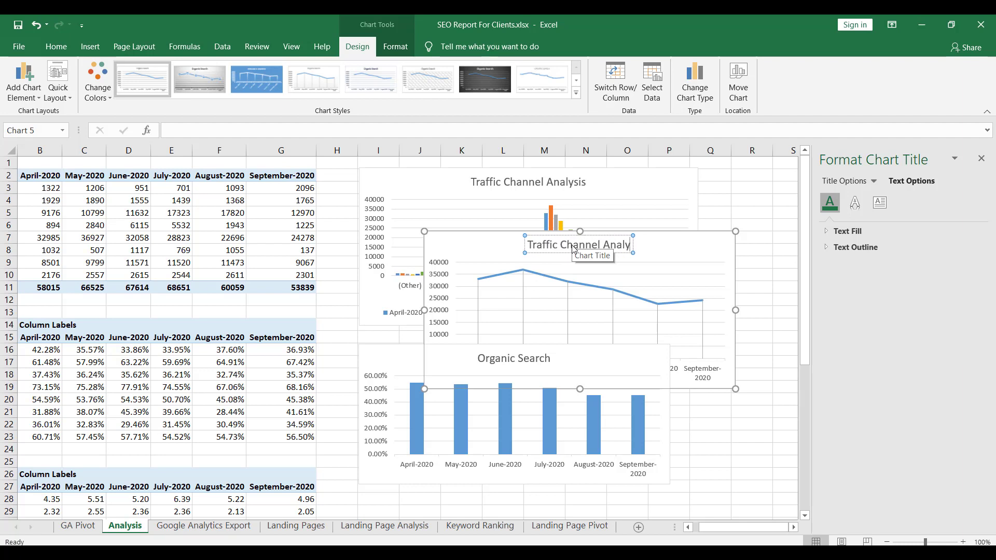
click(485, 254)
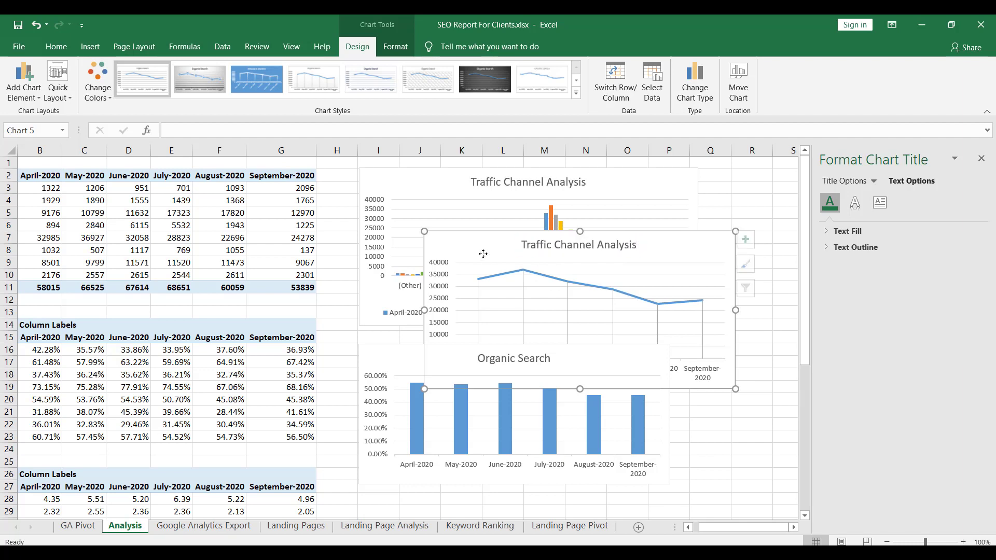
drag(492, 250, 774, 187)
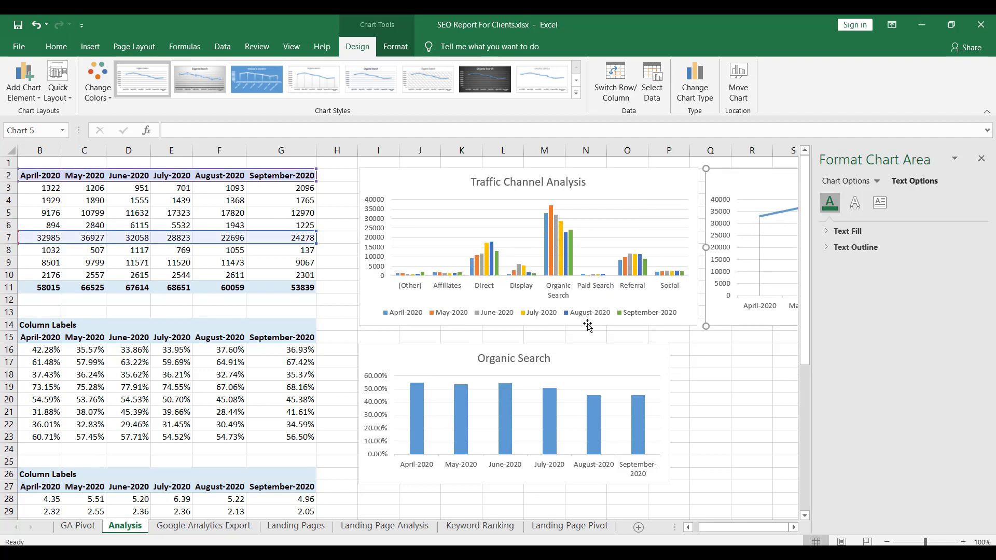
Retitle the Organic Search bounce rate chart "Bounce Rate" and nudge it up toward the Traffic Channel Analysis column chart.
scroll(519, 316, down, 1)
click(515, 321)
double_click(516, 322)
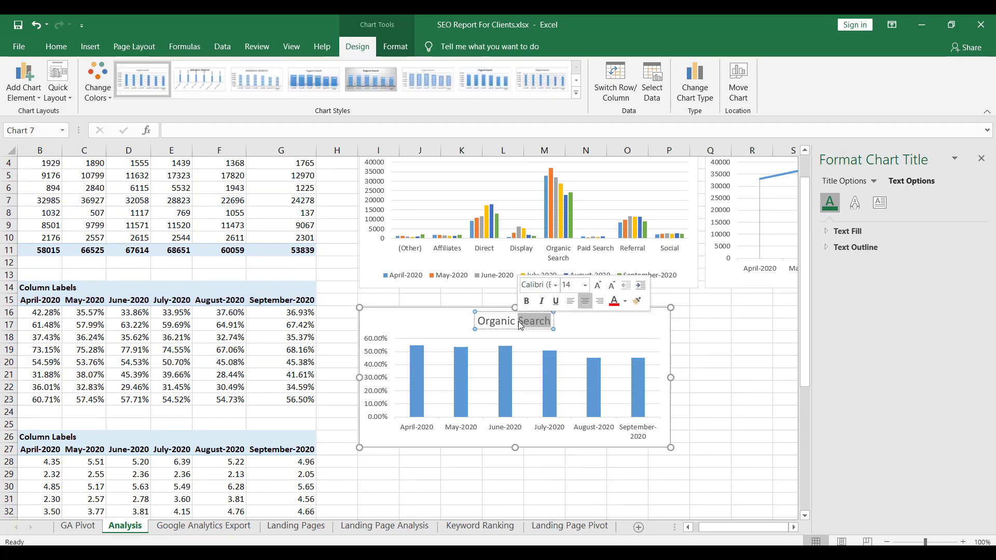
triple_click(516, 322)
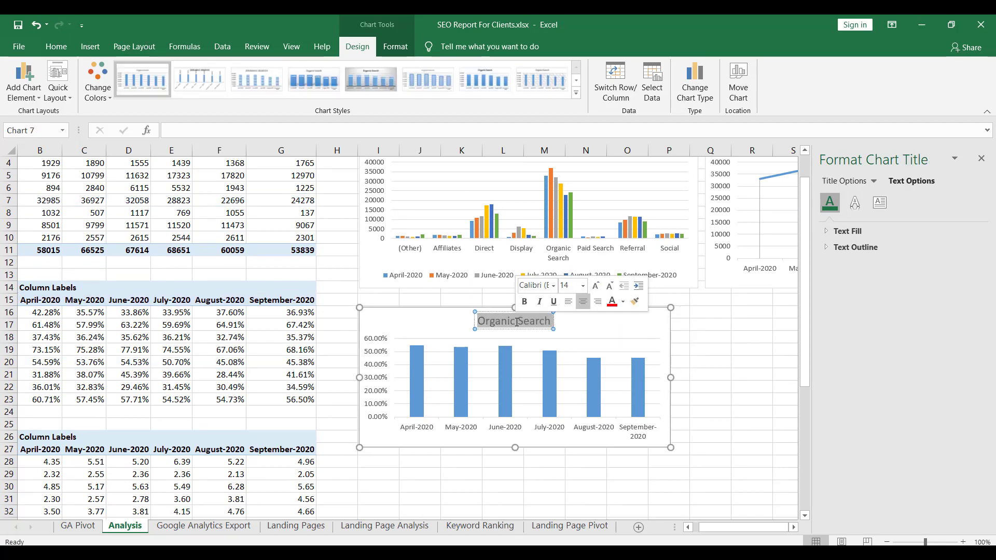
text(Bounce Rate)
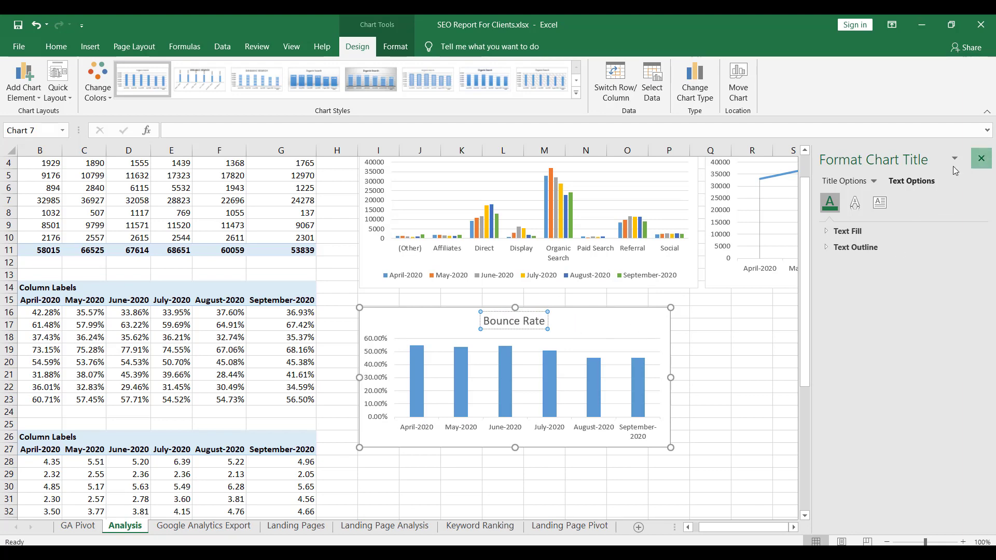
click(981, 159)
click(756, 327)
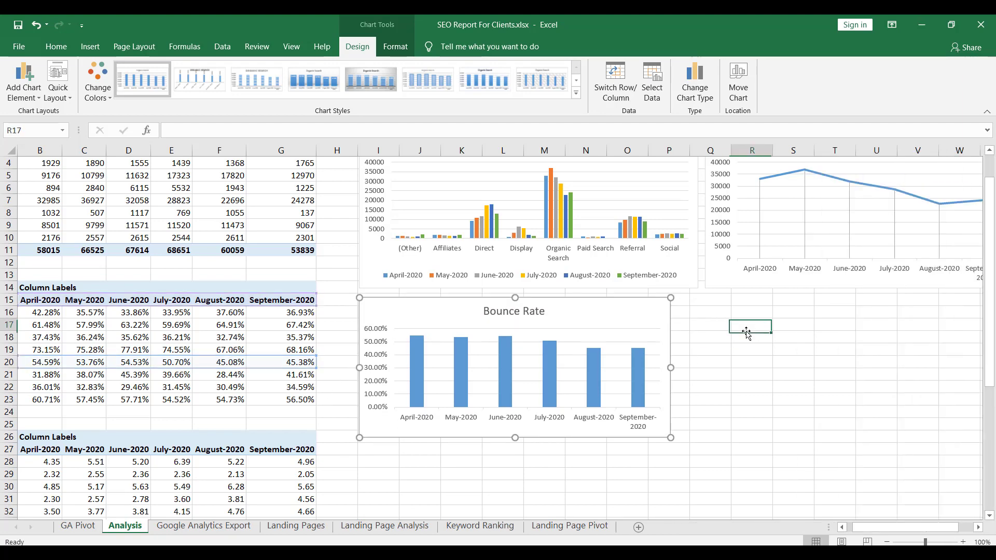
Rename the Row Labels header in A27 of the average pages/session table to "Source".
scroll(745, 352, down, 3)
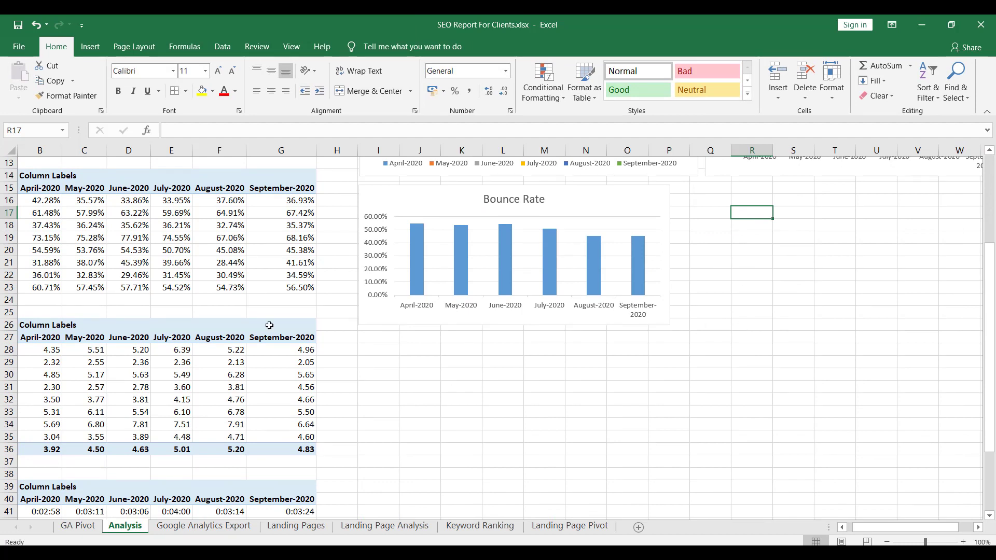
click(49, 324)
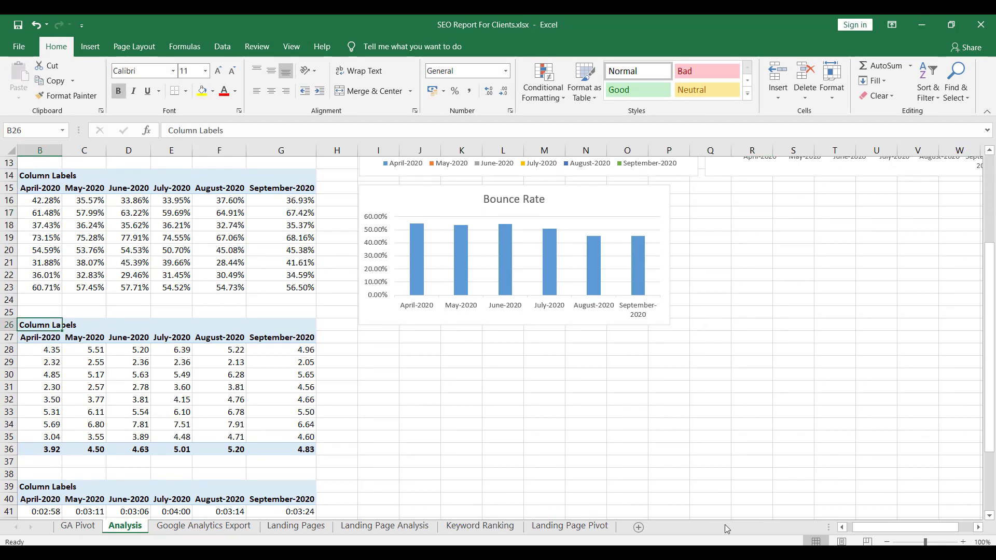
drag(884, 529, 864, 533)
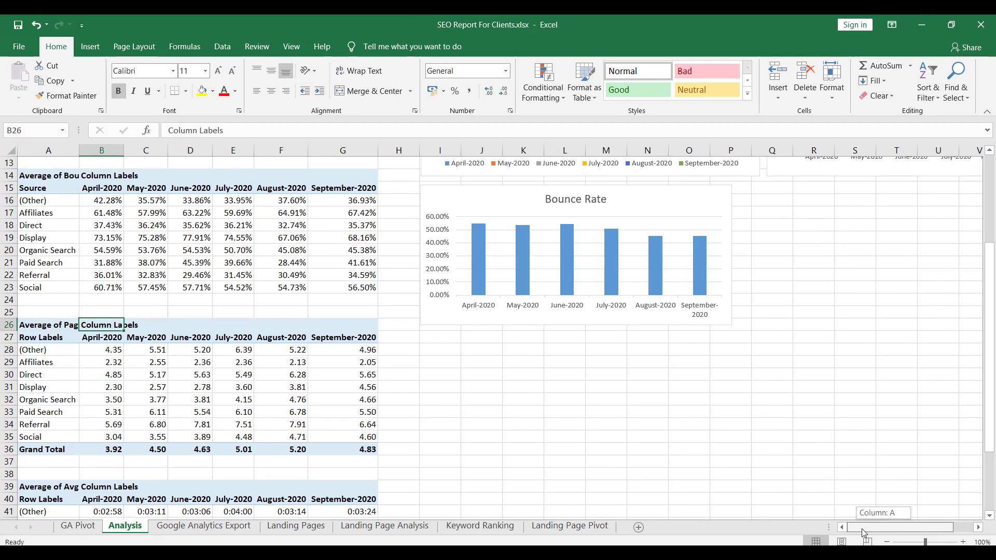
click(52, 337)
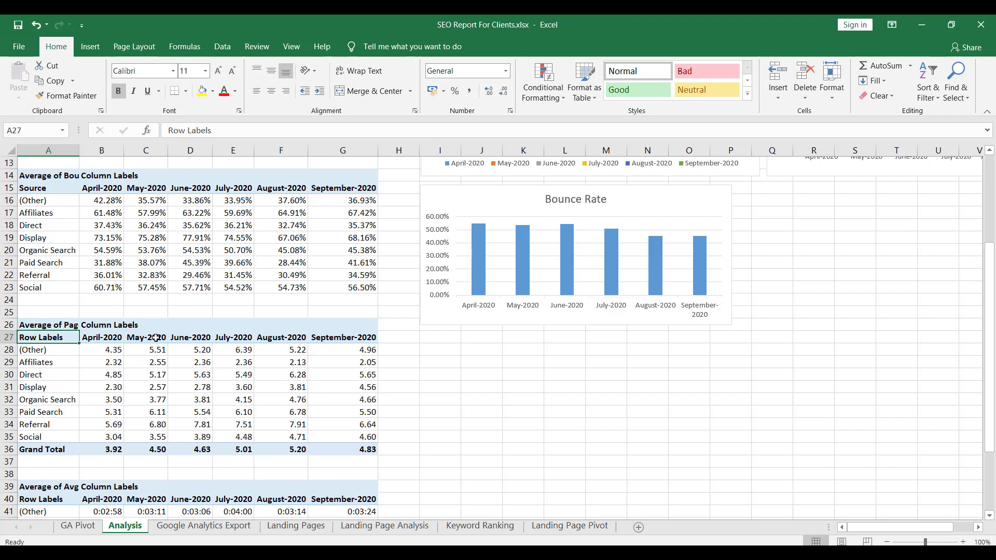
text(Source)
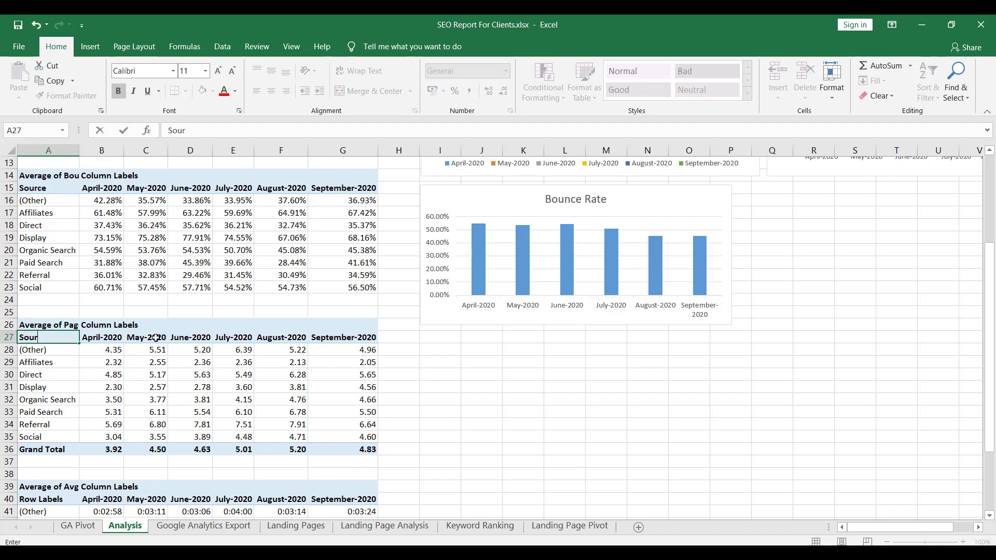
key(Return)
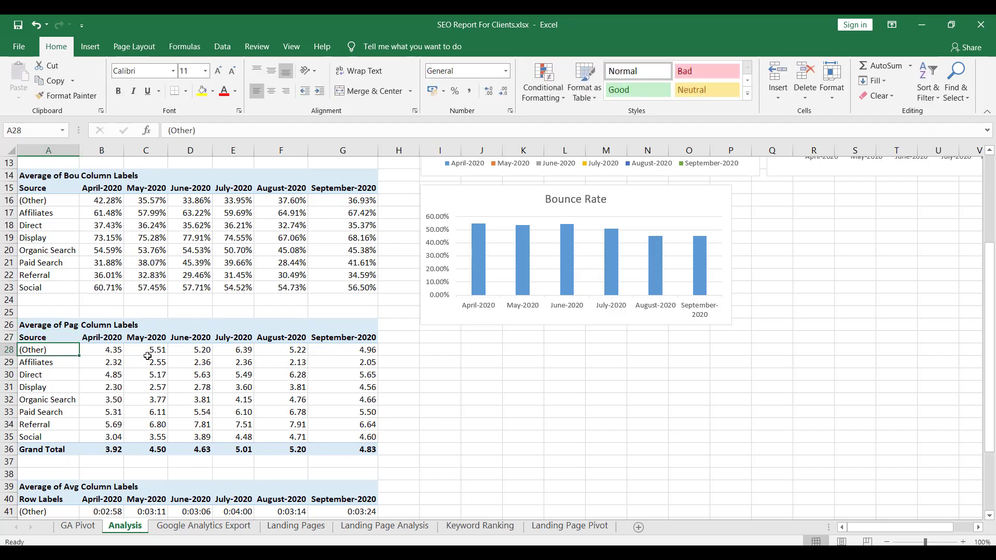
click(43, 337)
click(56, 326)
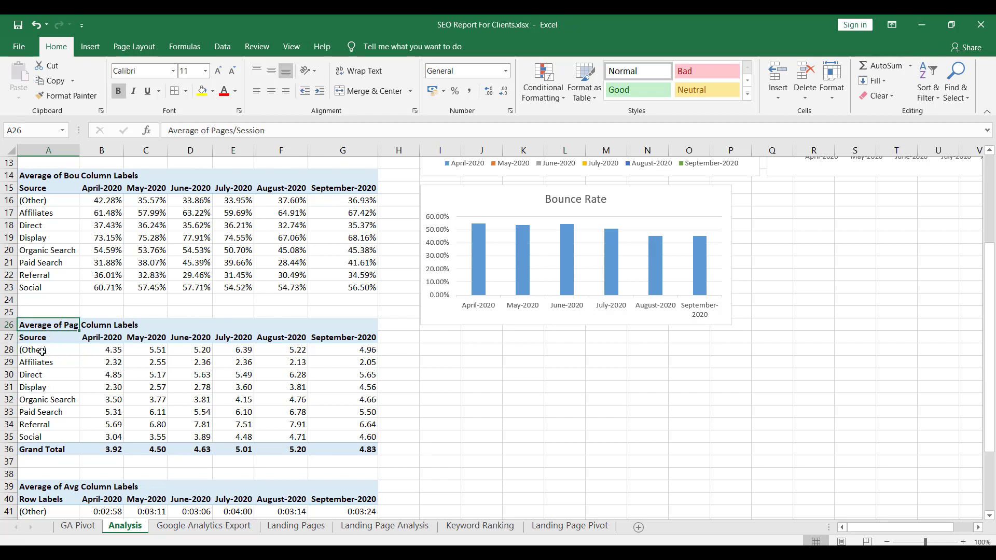
Insert a 2-D Clustered Column chart of Organic Search pages/session from A27:G27 and A32:G32, placed below the Bounce Rate chart.
drag(41, 340, 333, 338)
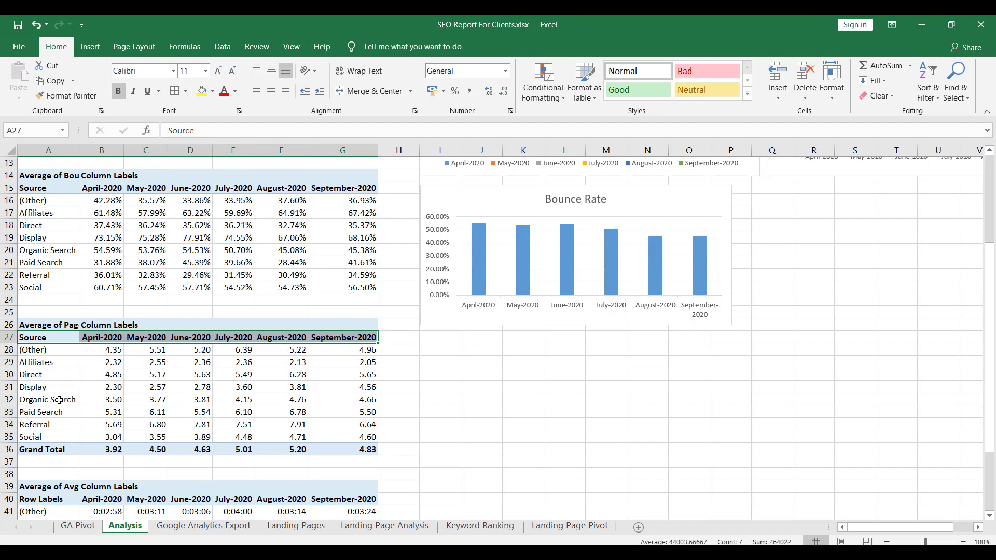
drag(54, 402, 347, 401)
click(90, 46)
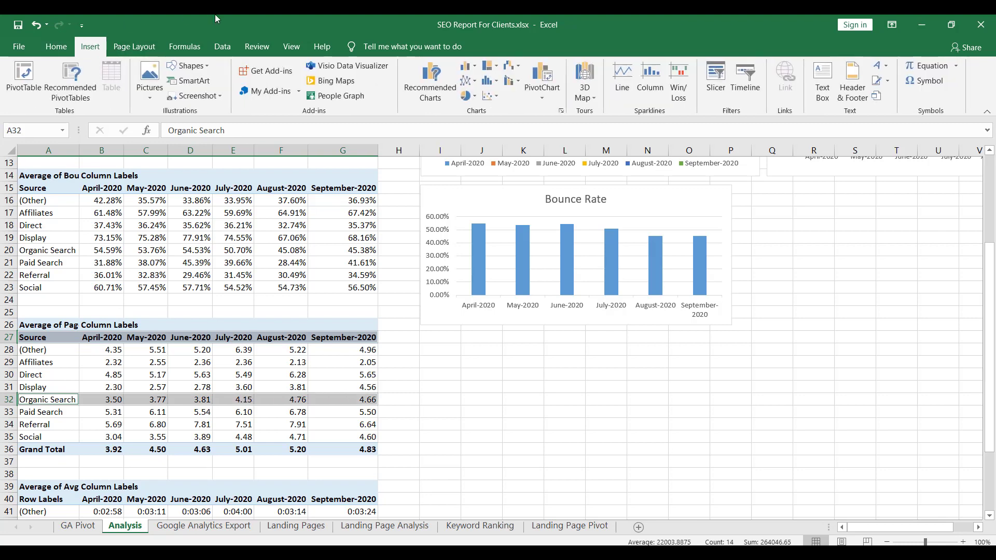
click(472, 65)
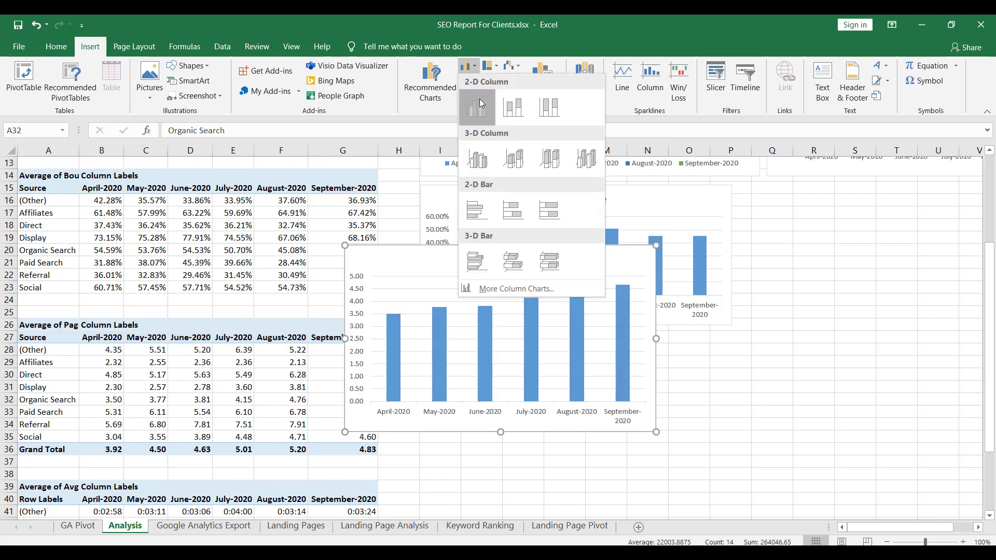
click(473, 151)
drag(410, 263, 489, 352)
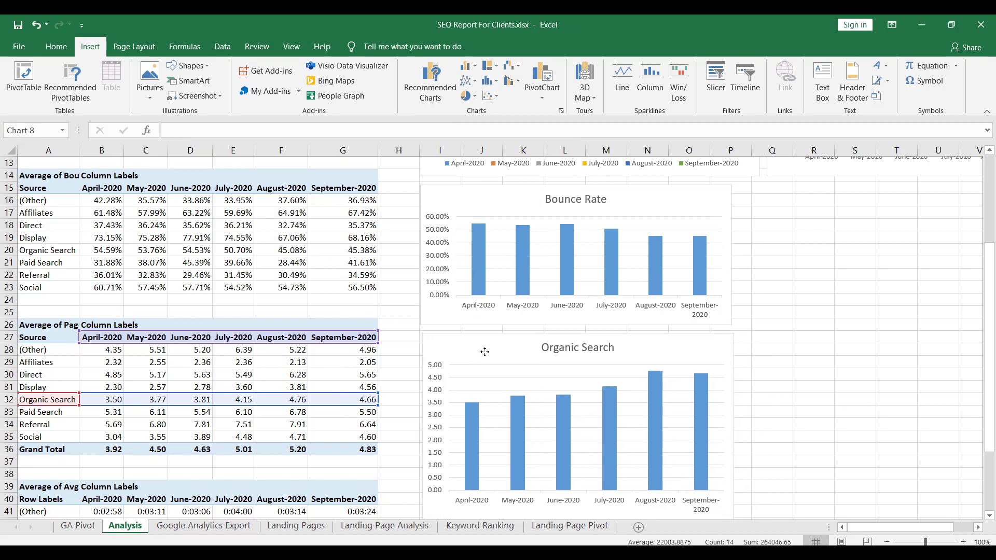
scroll(791, 226, down, 1)
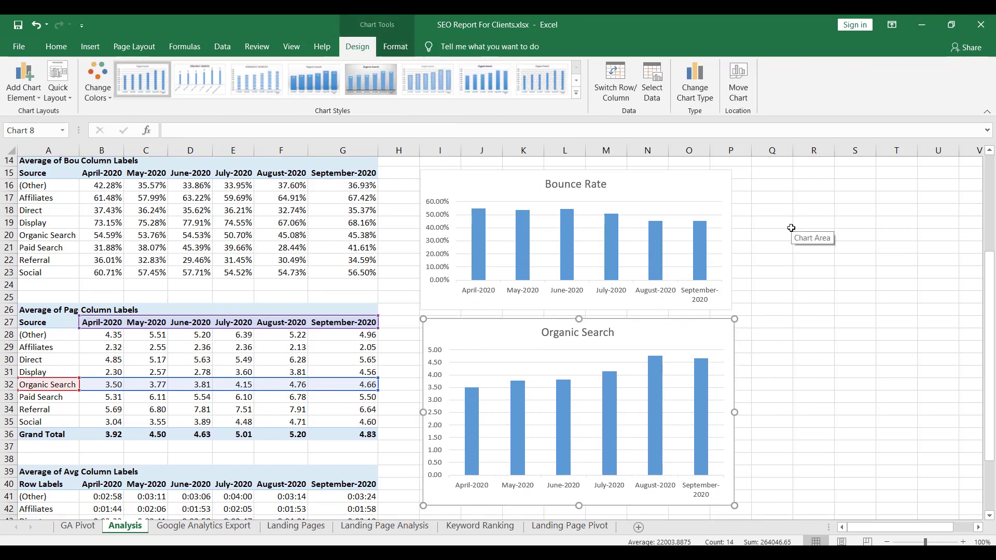
Insert a new blank column H directly after the September-2020 column.
click(406, 303)
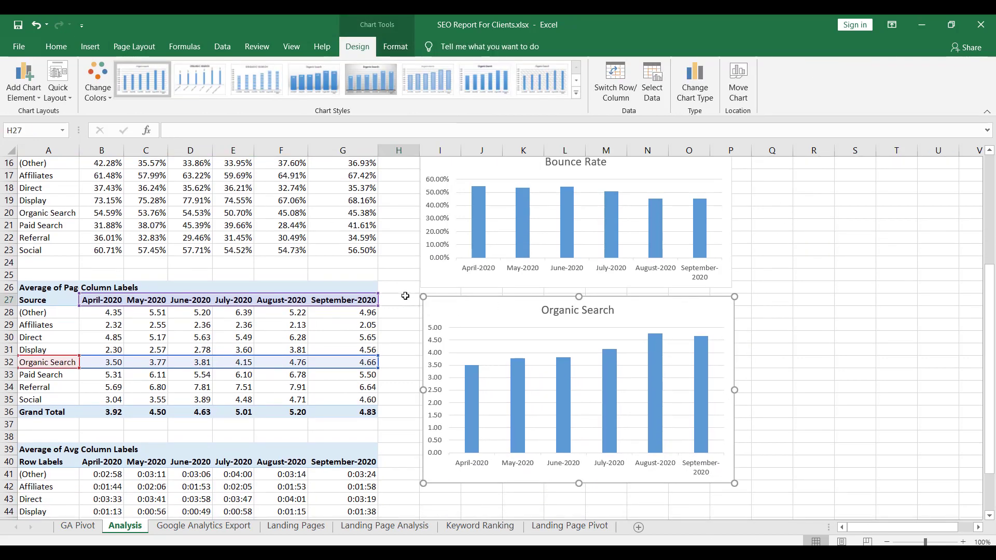
click(399, 151)
click(778, 75)
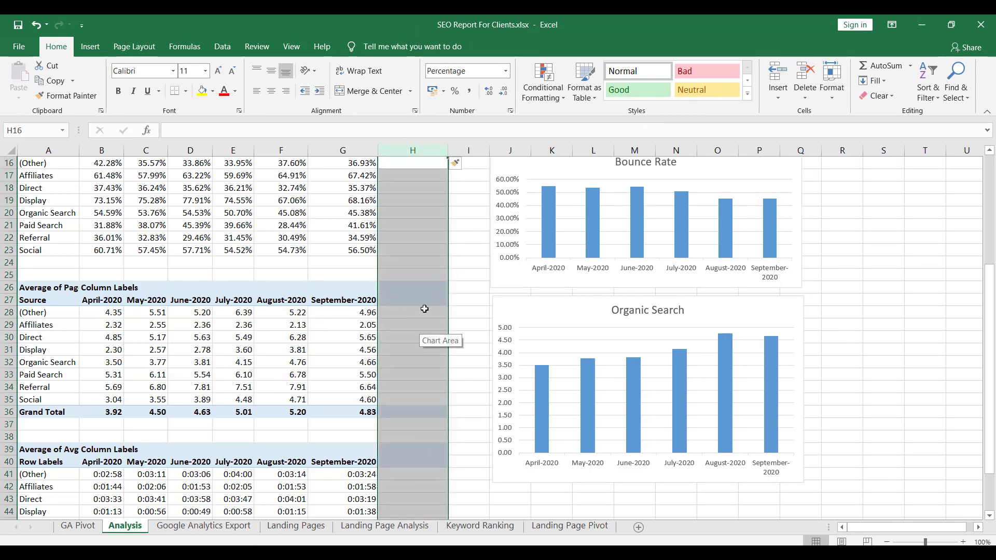
Enter the header "Avg." in H27 of the average pages/session table.
click(423, 303)
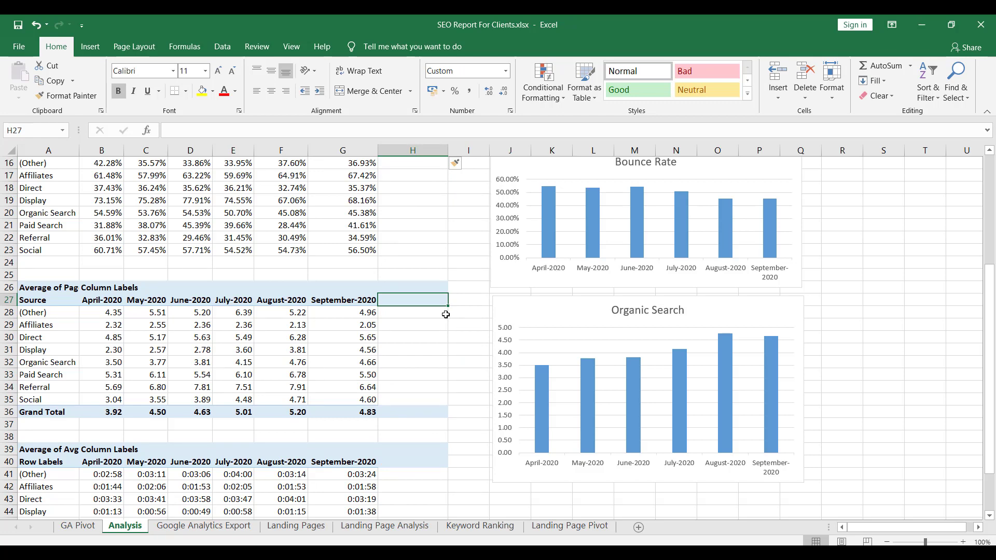
text(Total)
key(Return)
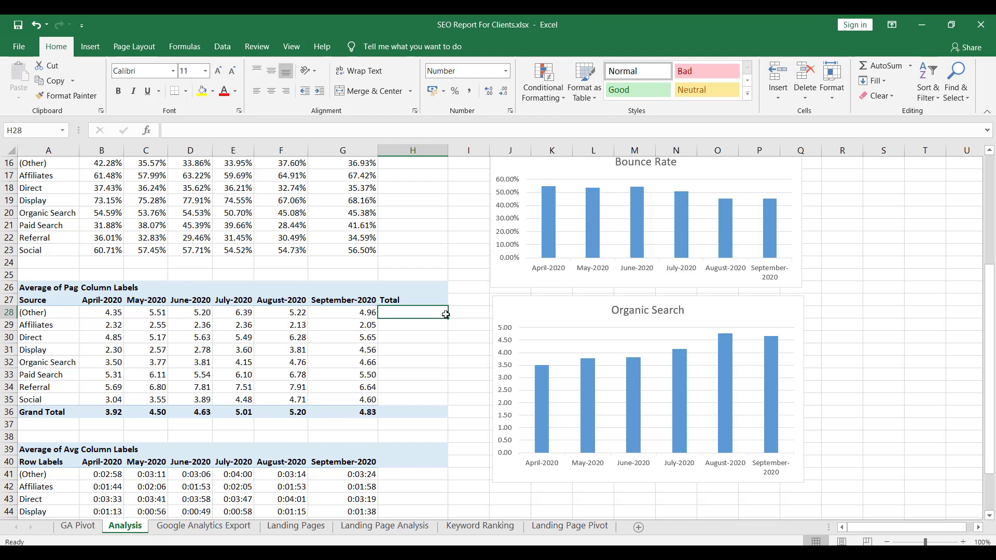
key(Up)
text(A)
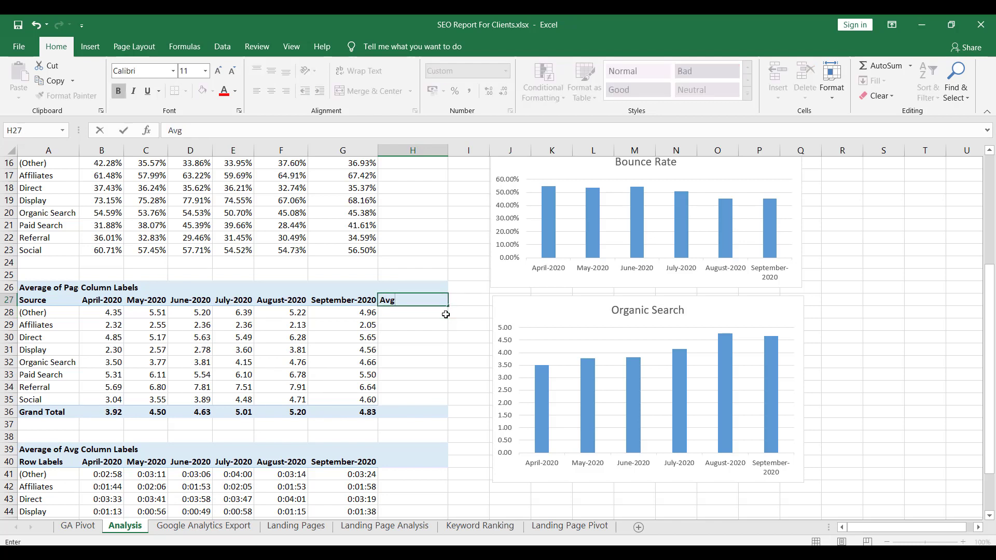
text(vg.)
key(Return)
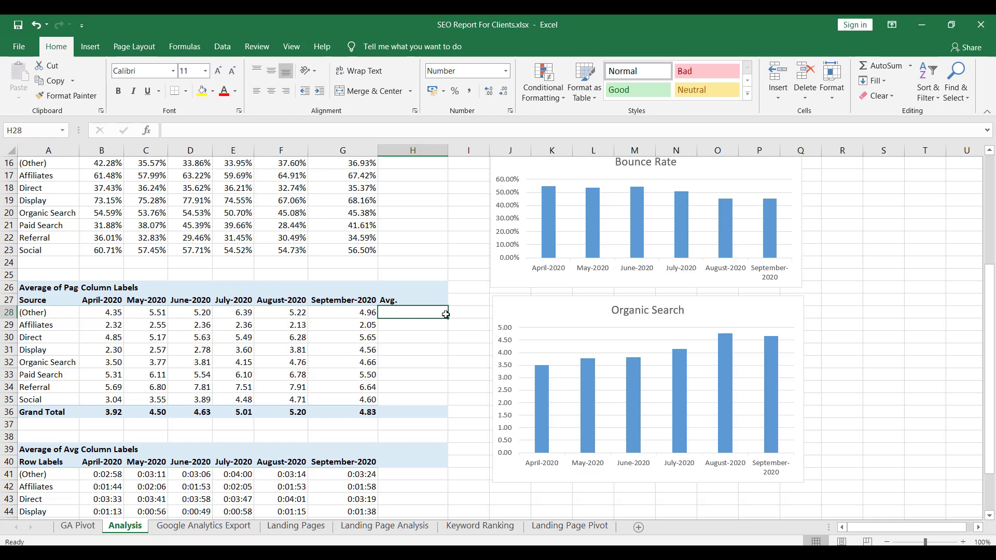
Calculate each source's average pages/session with =AVERAGE(B28:G28) in H28 and fill the formula down to H35.
text(=AVERAGE()
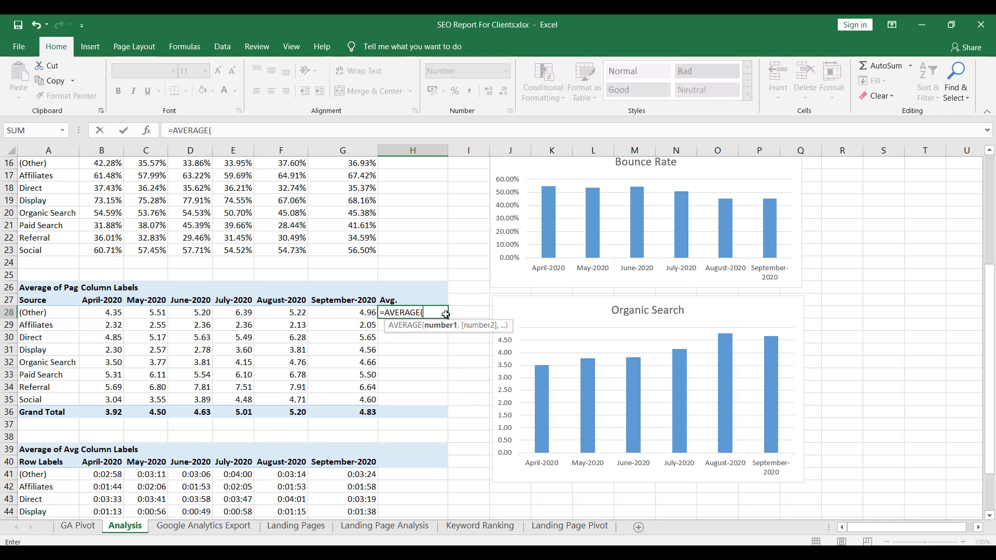
key(Left)
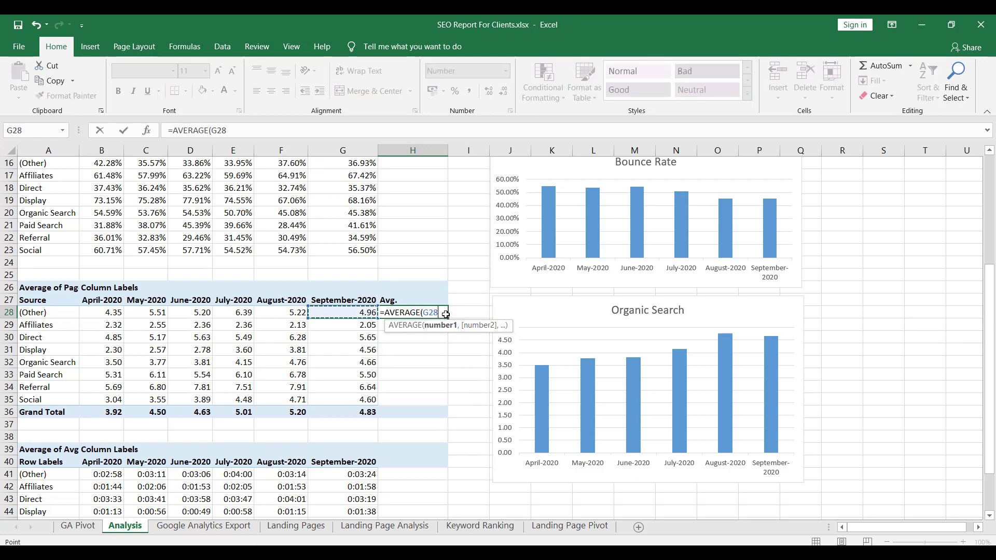
key(shift+Left)
key(shift+Left)
key(shift+Left)
key(shift+Left)
key(shift+Left)
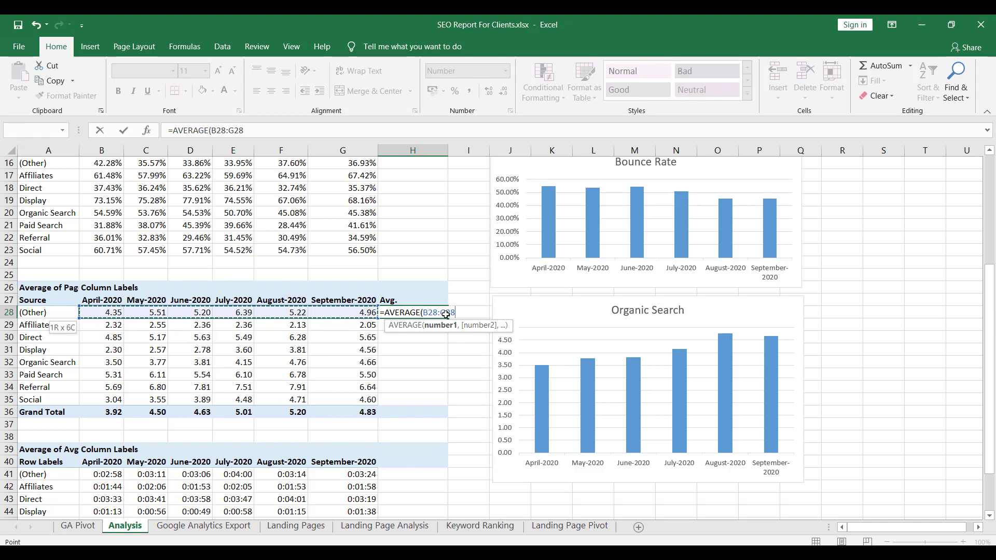
text())
key(ctrl+Return)
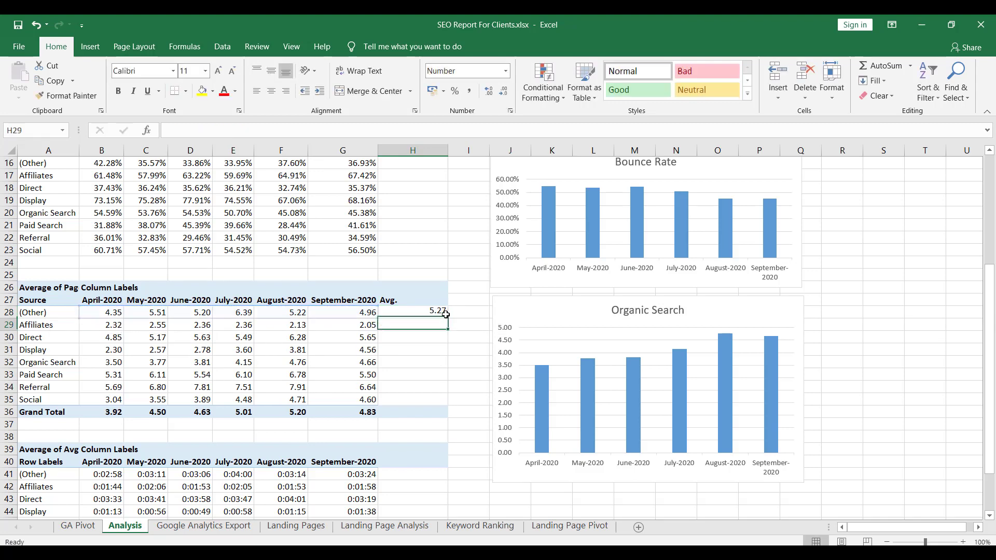
drag(451, 319, 441, 407)
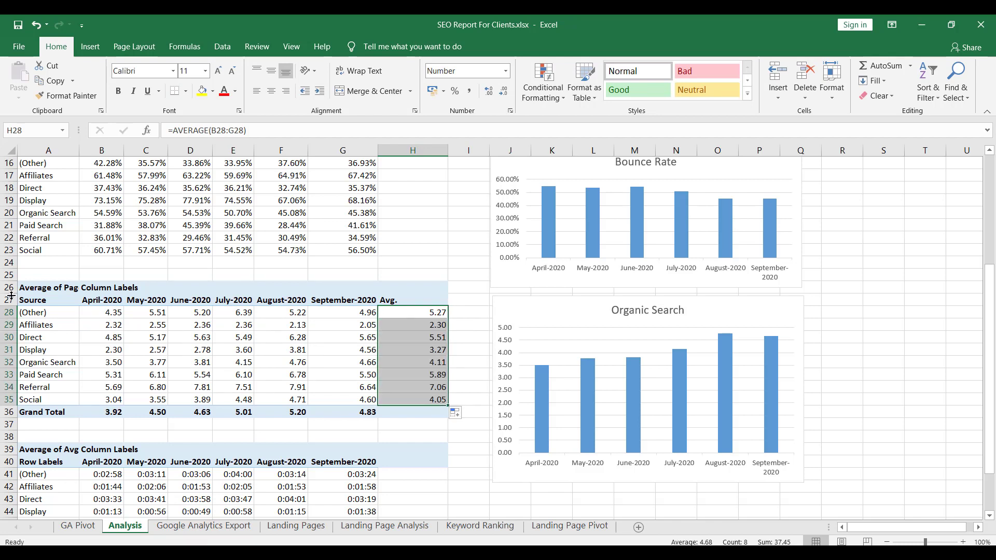
Insert a 2-D Pie chart comparing average pages/session by source from A27:A35 and H27:H35.
drag(58, 298, 54, 401)
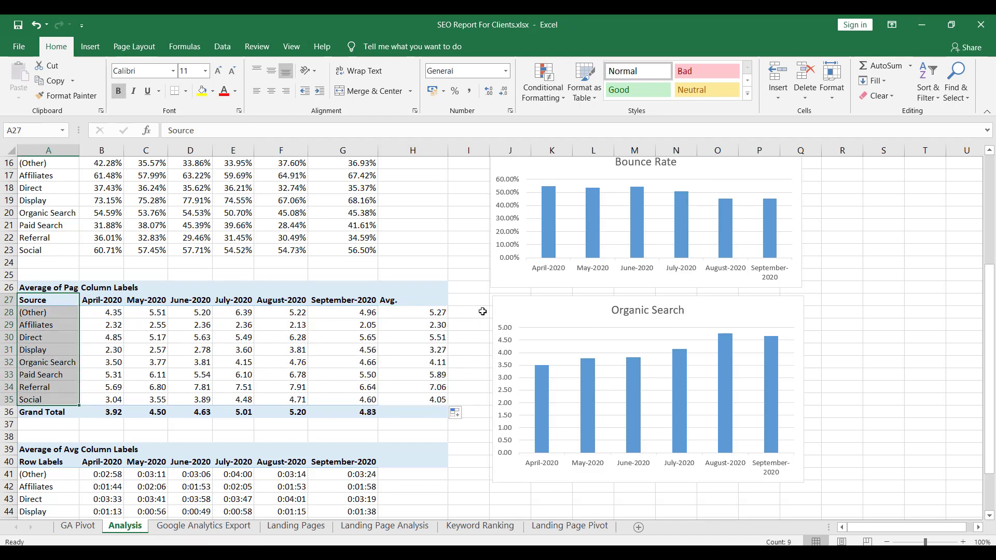
ctrl+click(426, 301)
drag(425, 301, 426, 400)
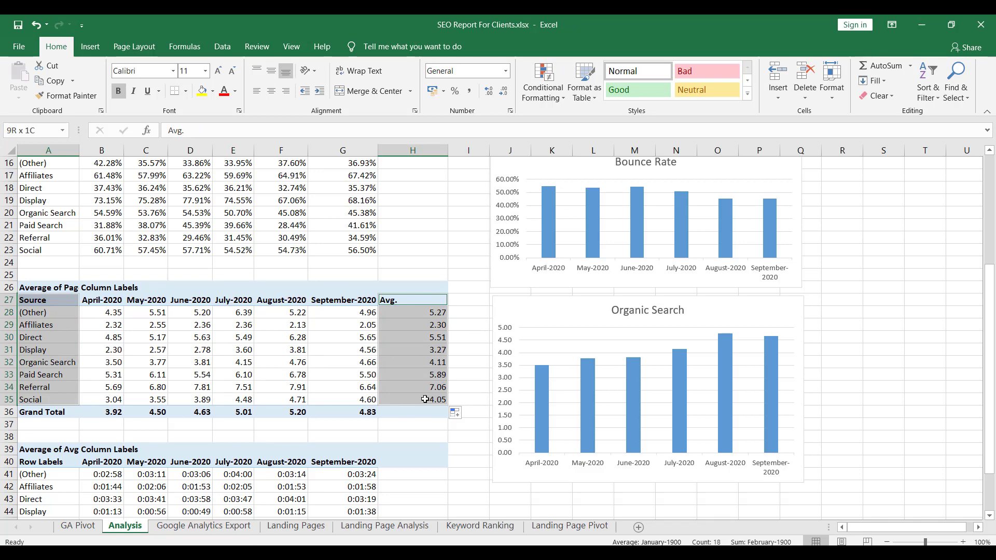
click(89, 47)
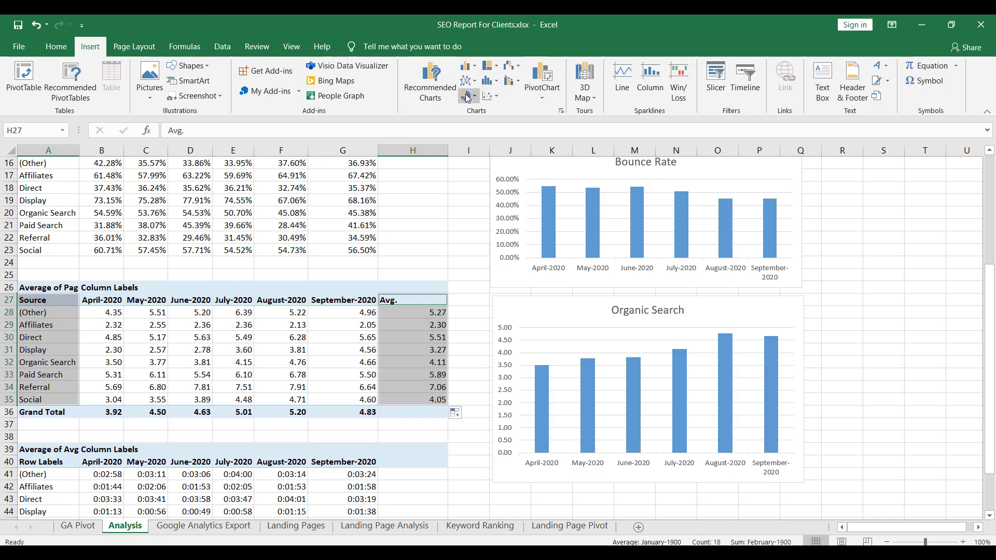
click(466, 96)
click(476, 138)
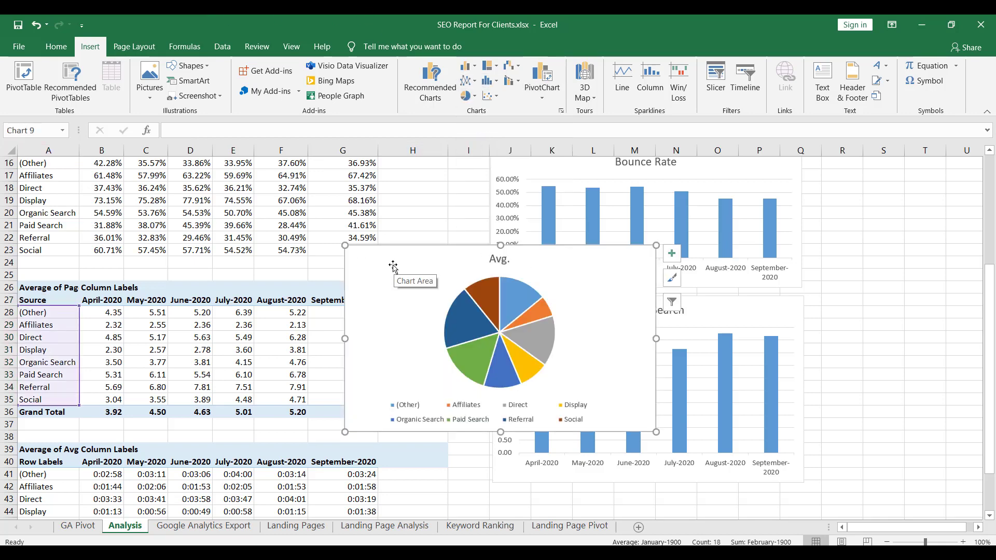
Change the pie chart's title to "Pages Per Session".
drag(447, 263, 789, 307)
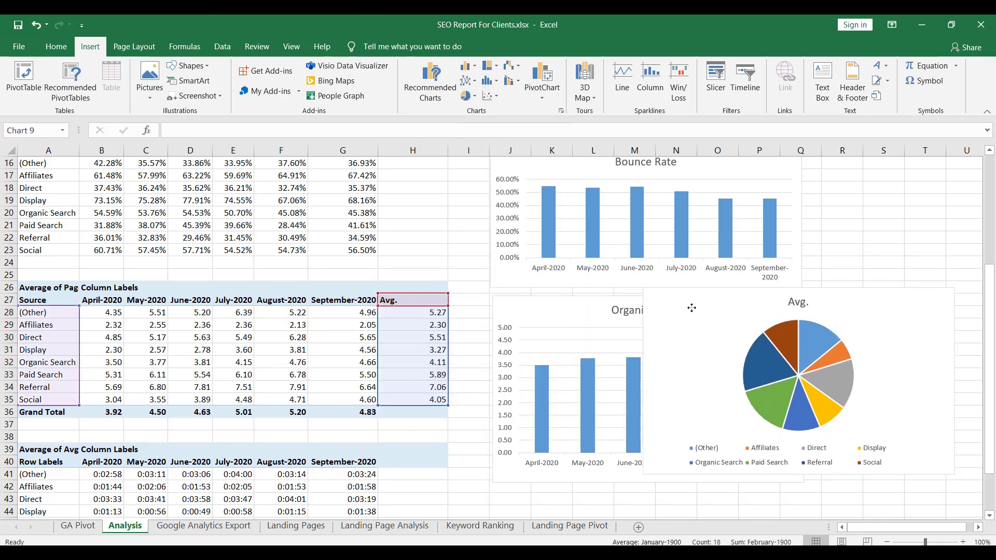
double_click(791, 305)
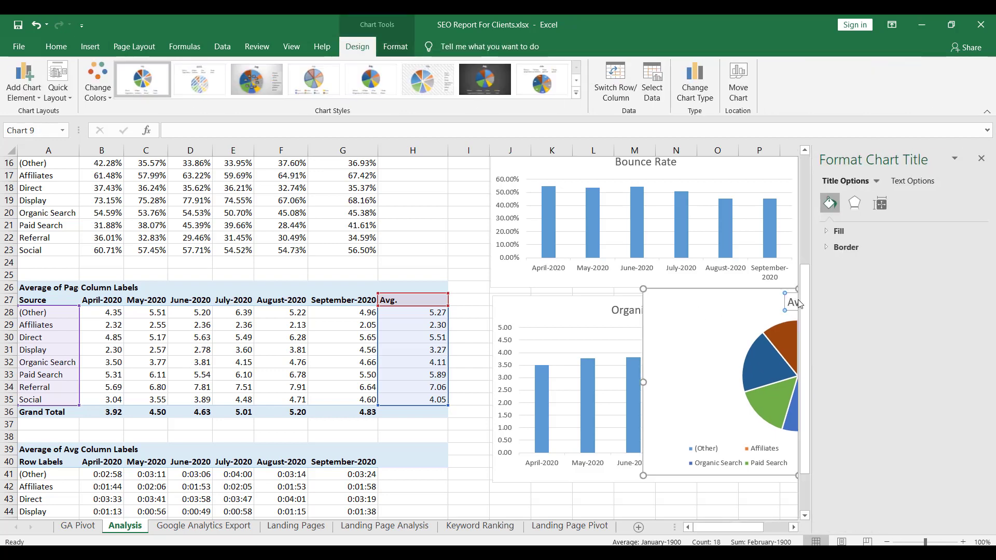
drag(790, 305, 629, 294)
click(618, 300)
double_click(619, 300)
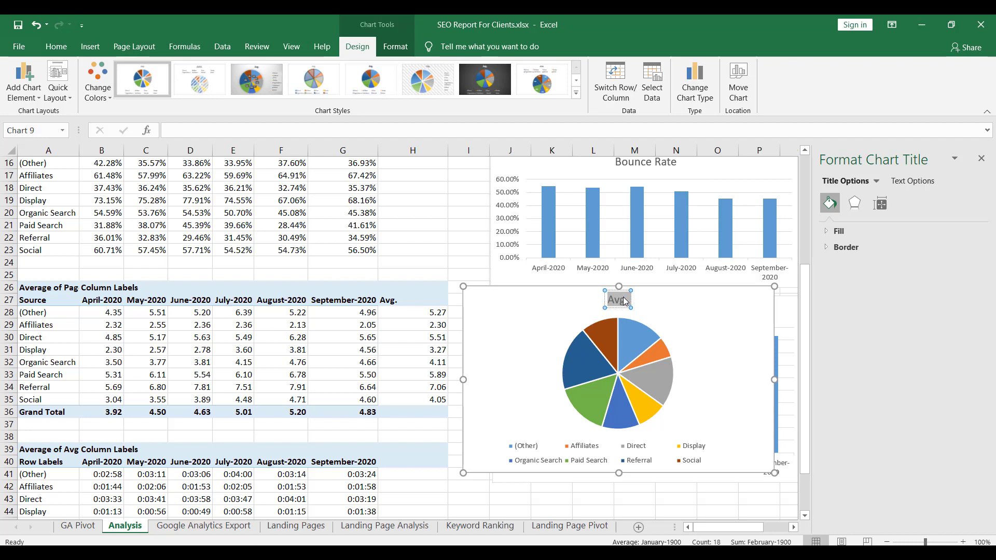
text(Pages Per Session)
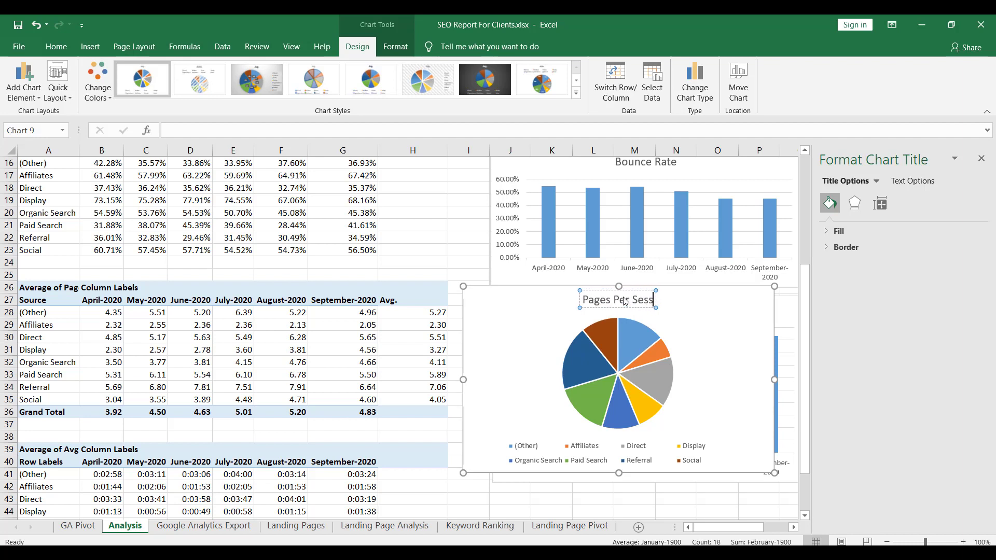
click(498, 310)
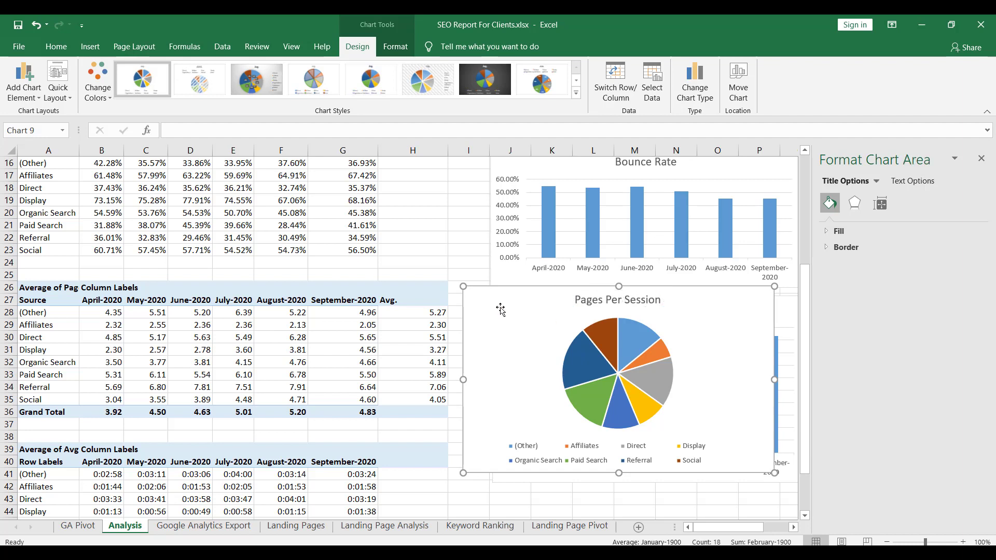
Close the formatting pane and place the pie chart beside the Organic Search pages/session column chart.
click(980, 159)
drag(513, 295, 875, 302)
scroll(854, 276, down, 2)
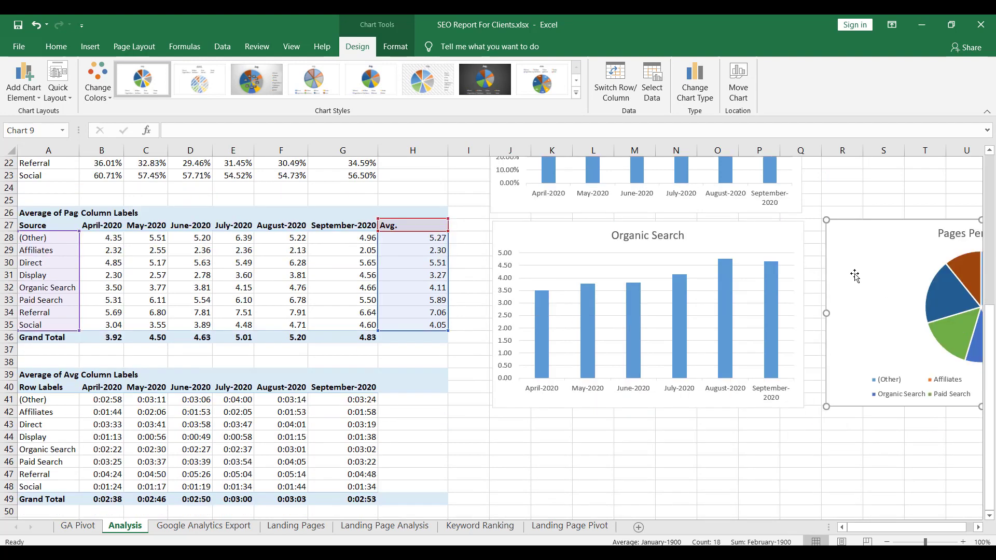
scroll(750, 272, up, 2)
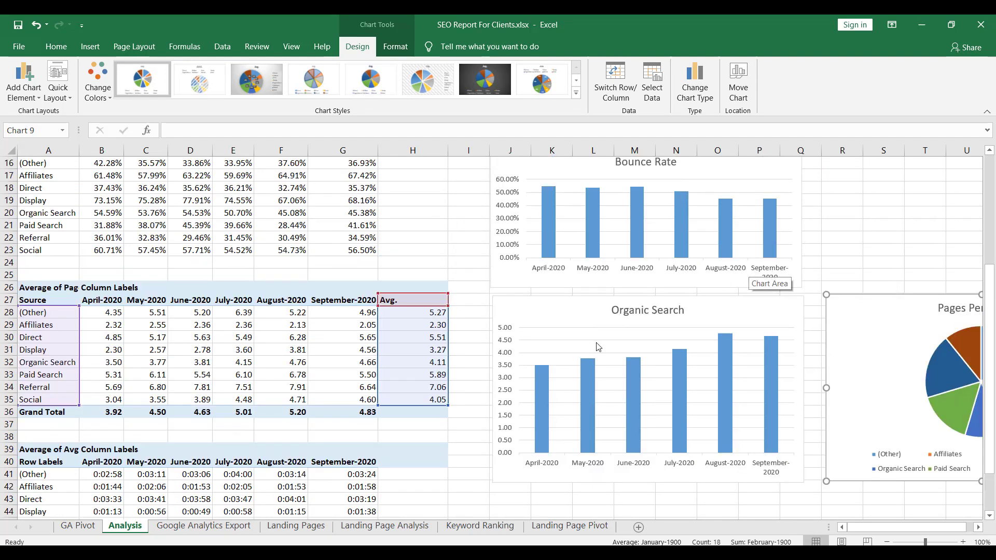
Open the title of the Organic Search pages/session column chart for editing.
click(557, 315)
double_click(661, 309)
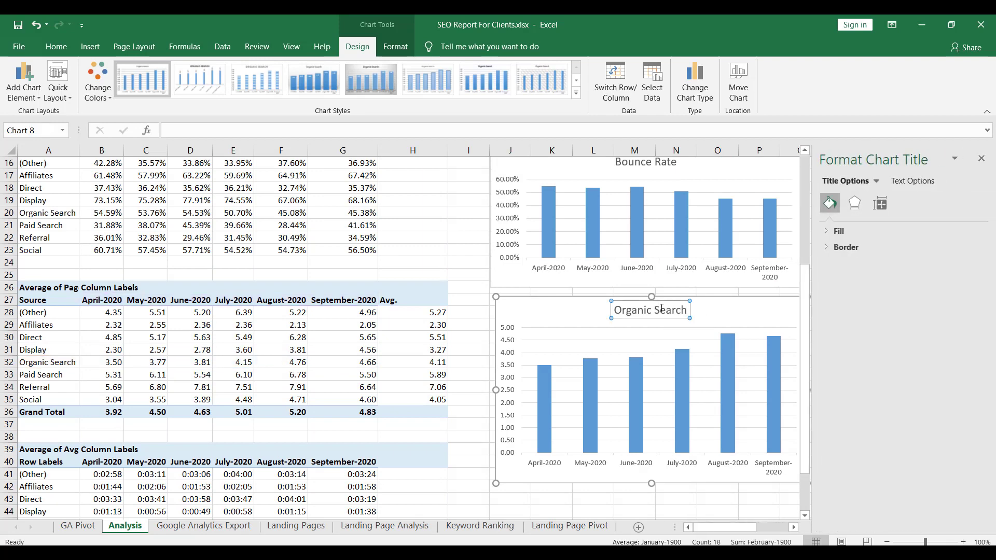
click(661, 310)
triple_click(656, 310)
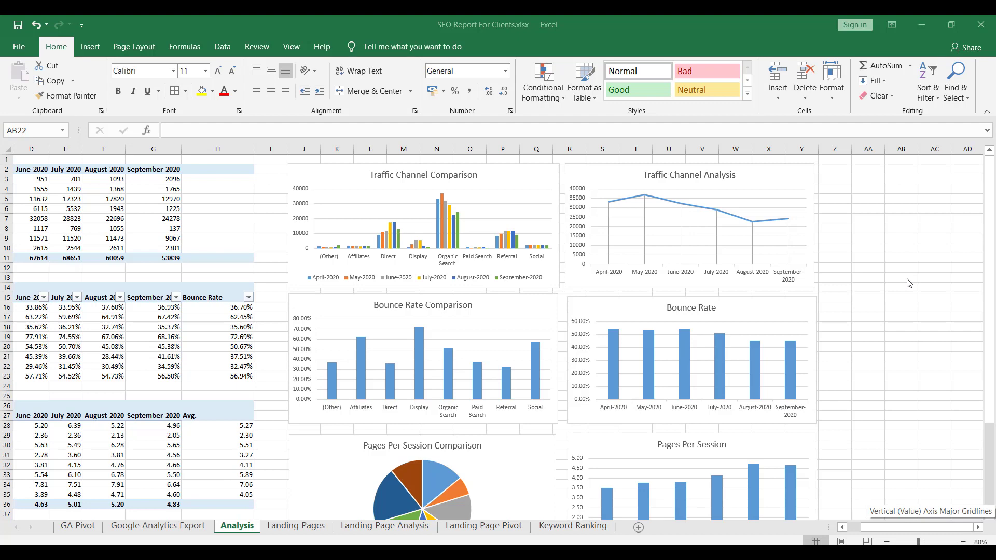
Examine the Landing Pages data, the monthly sessions in the Landing Page Pivot, and the table on the Landing Page Analysis sheet.
click(295, 526)
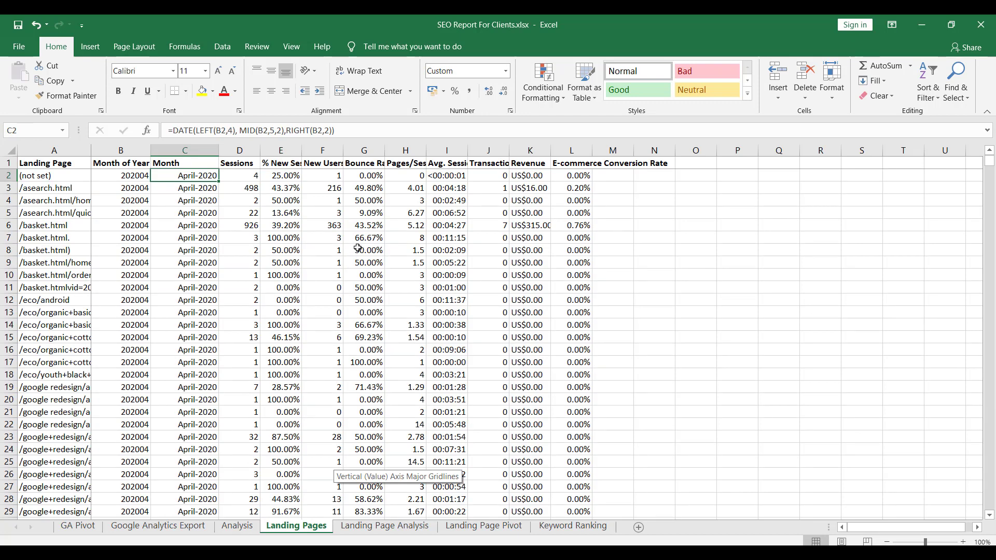
click(483, 525)
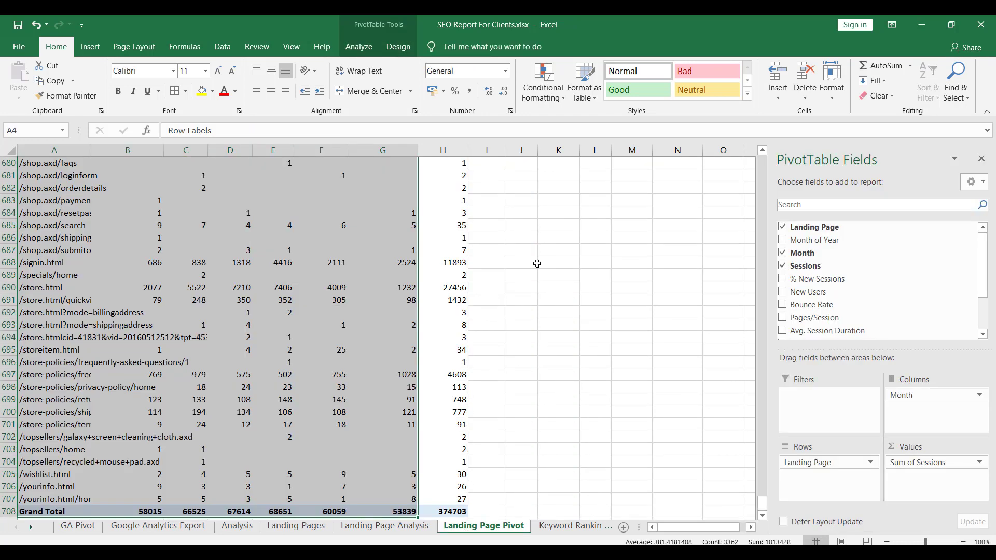
drag(766, 506, 760, 155)
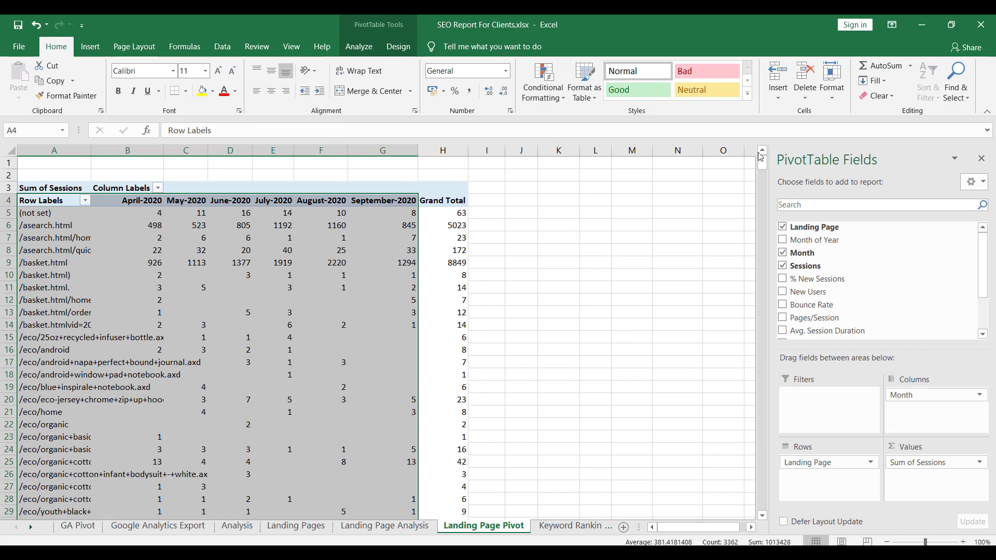
click(115, 199)
drag(57, 200, 413, 339)
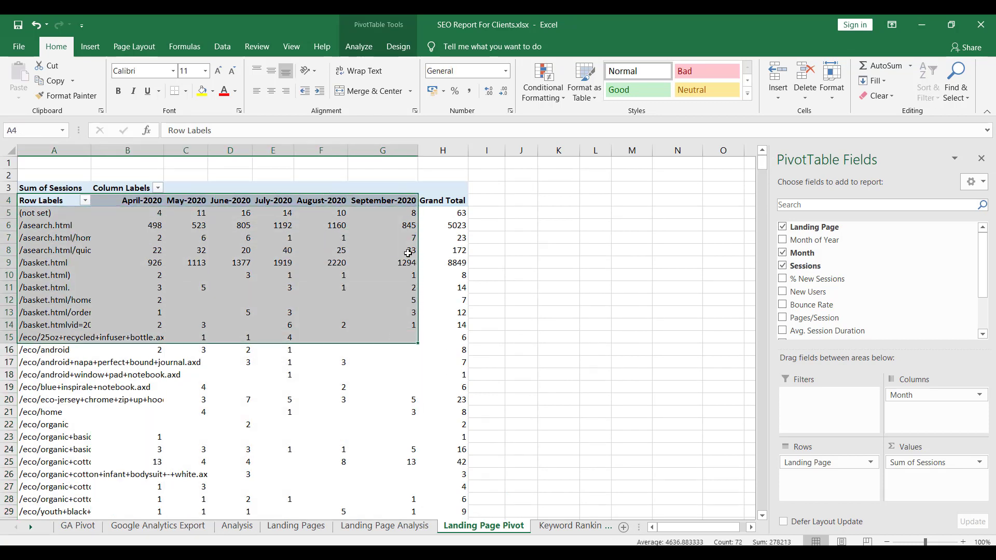
click(392, 200)
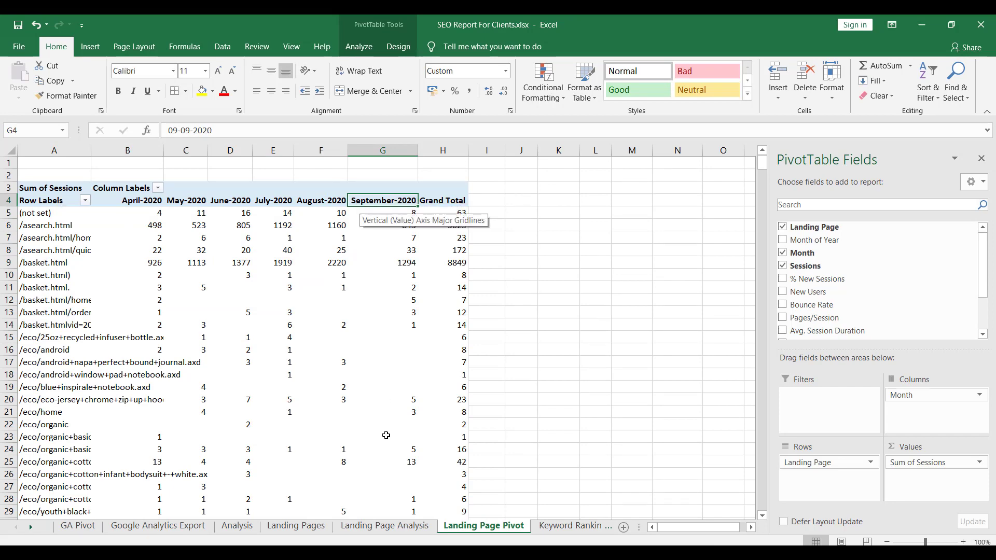
click(390, 525)
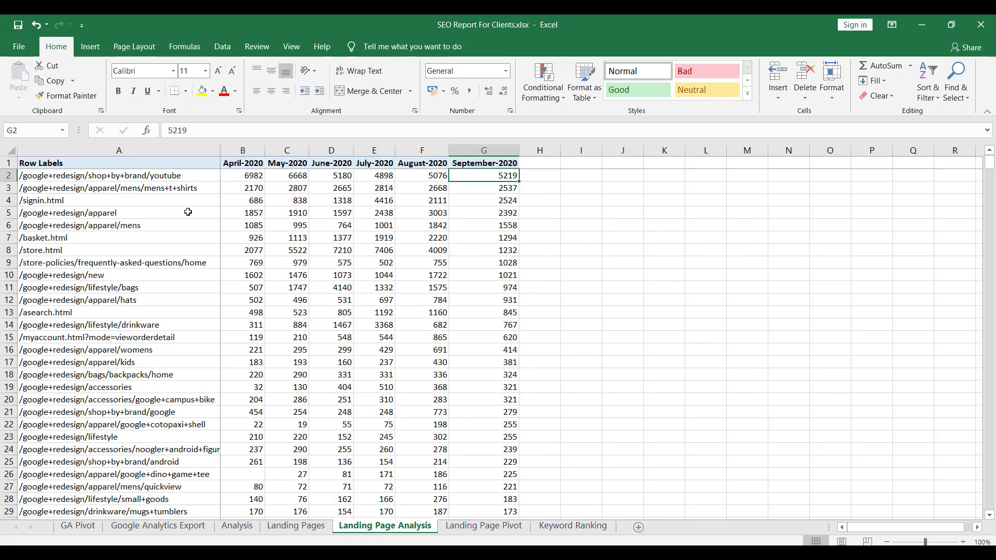
click(347, 175)
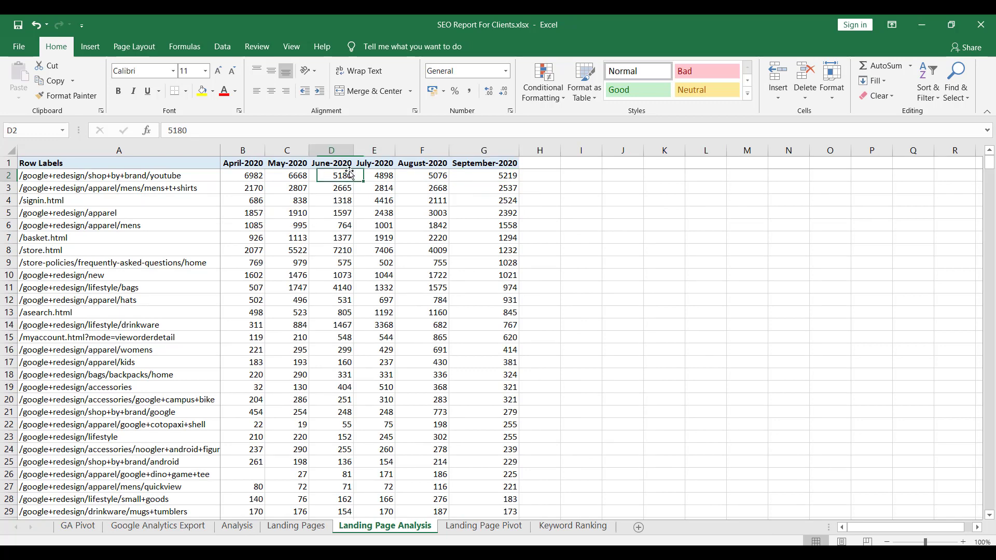
click(499, 163)
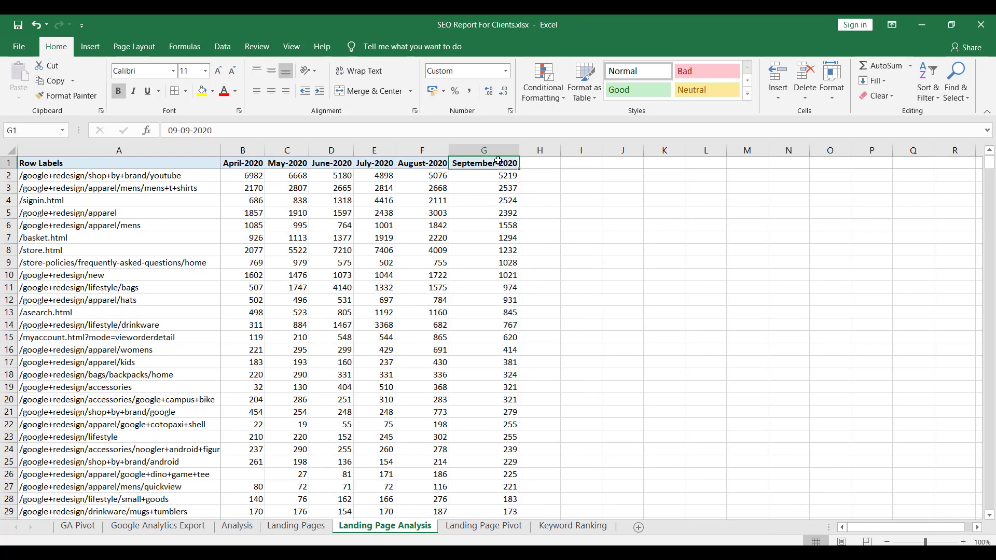
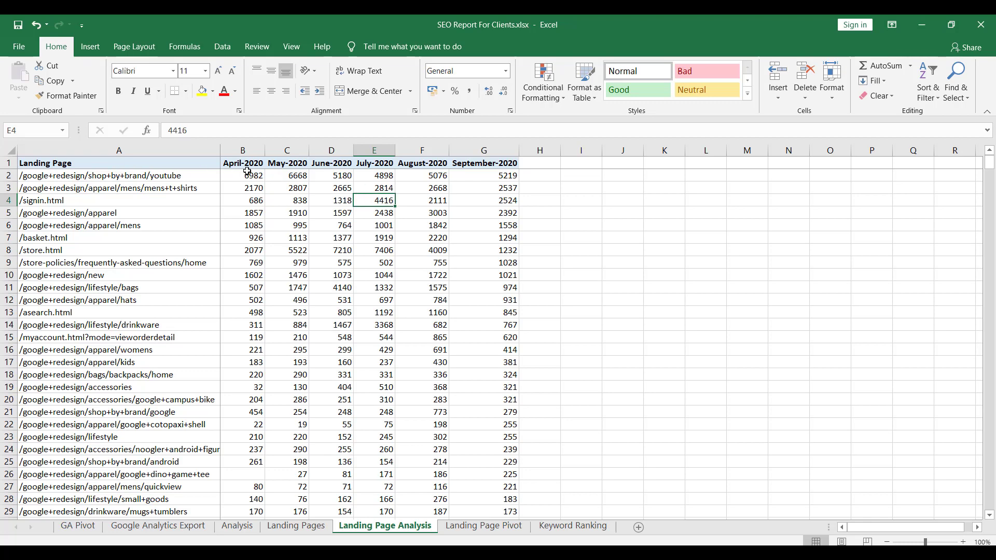
Apply the Green-Yellow-Red color scale to the first landing page's monthly sessions in B2:G2 of the Landing Page Analysis sheet.
drag(246, 175, 500, 171)
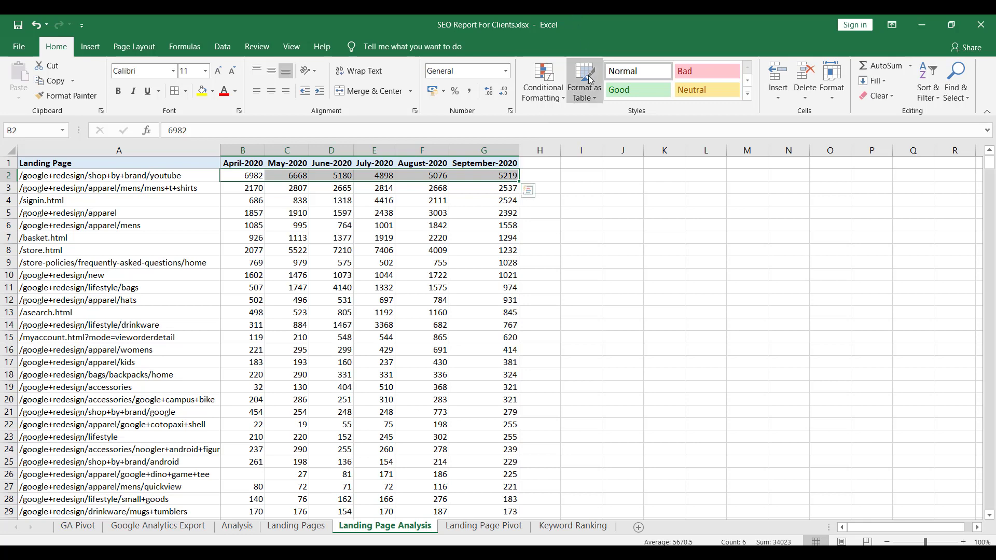
click(560, 97)
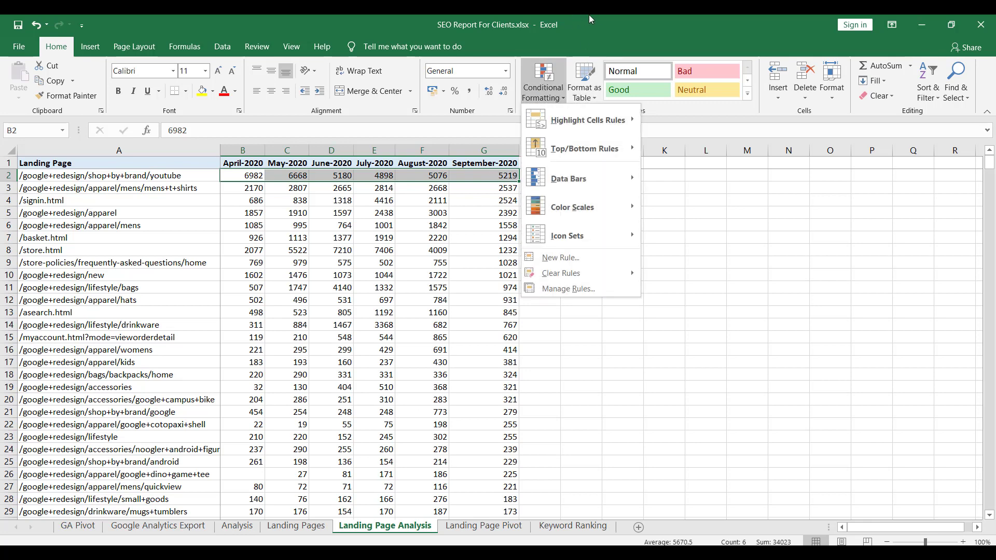
mouse_move(603, 213)
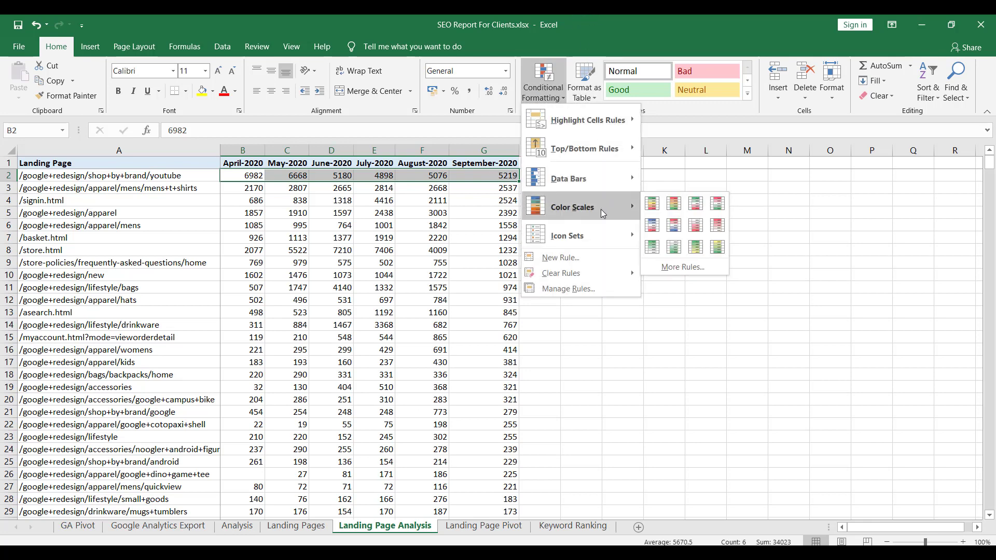
click(658, 206)
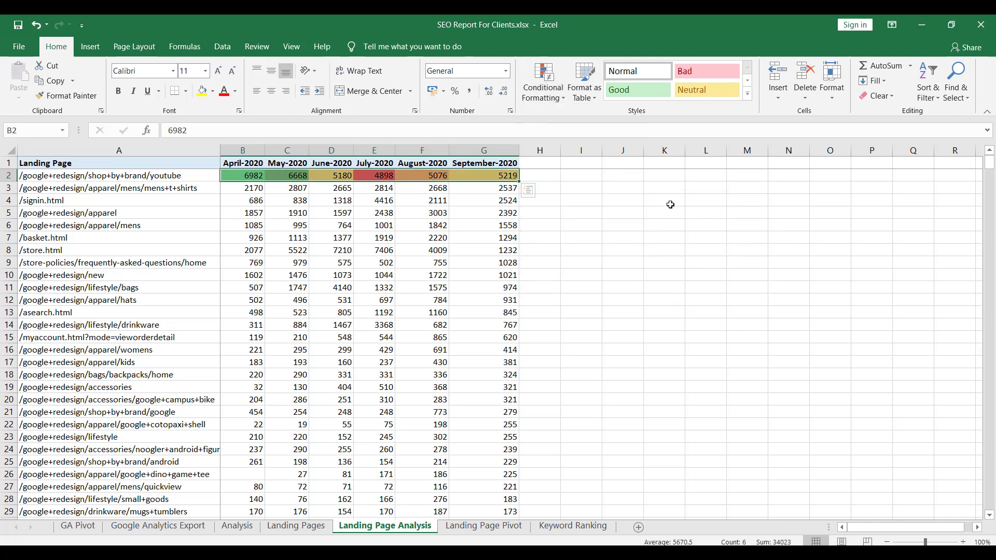
click(481, 176)
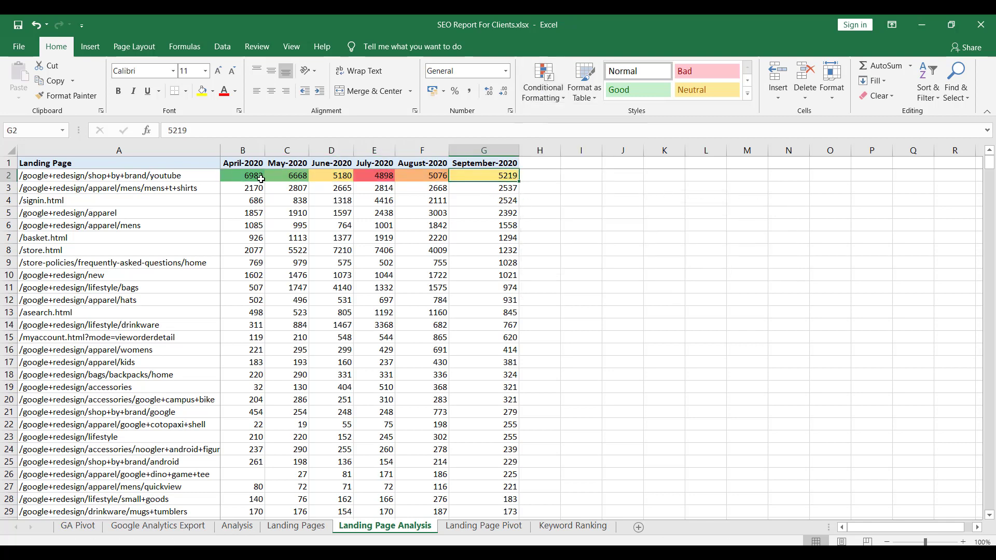
click(257, 177)
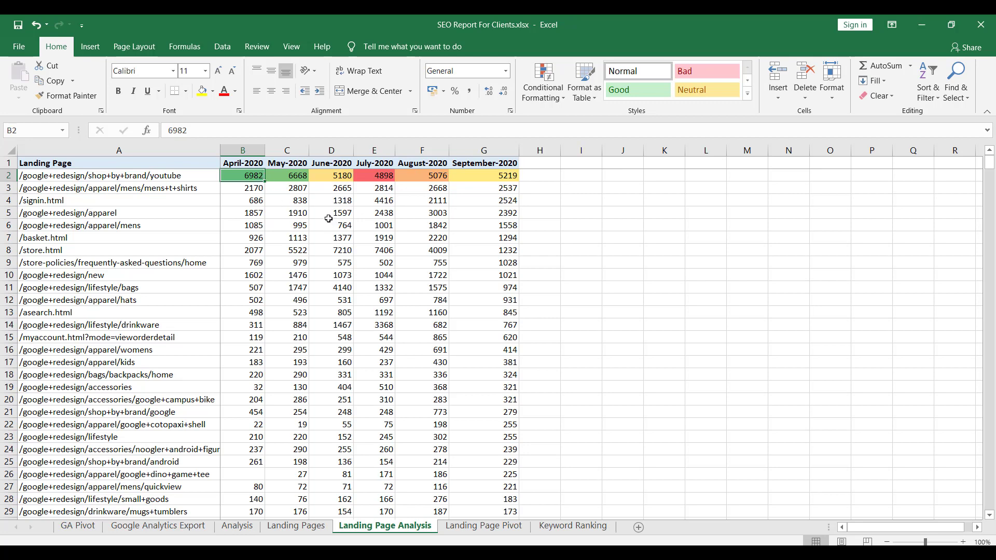
click(389, 178)
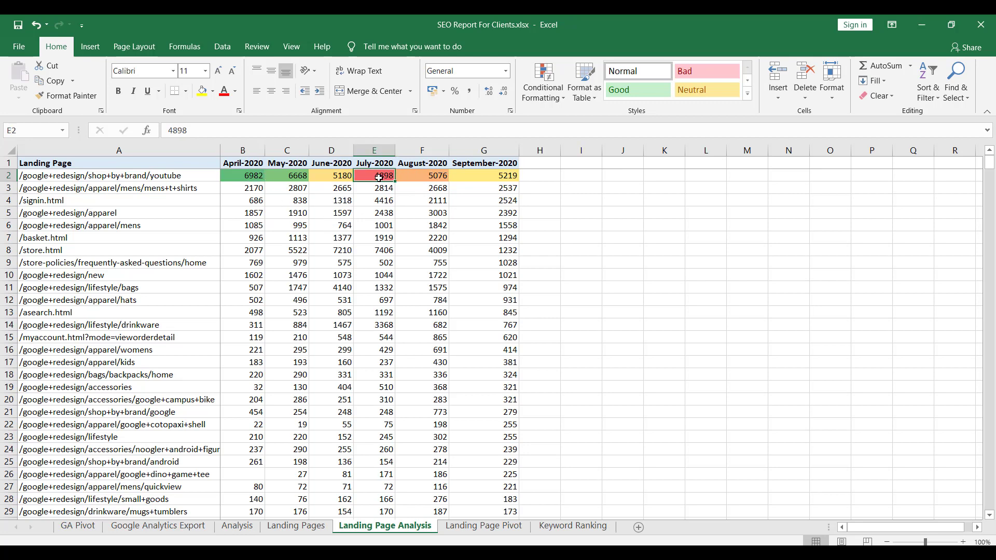
Apply the Green-Yellow-Red color scale to the second landing page's monthly sessions in B3:G3.
drag(245, 178, 476, 178)
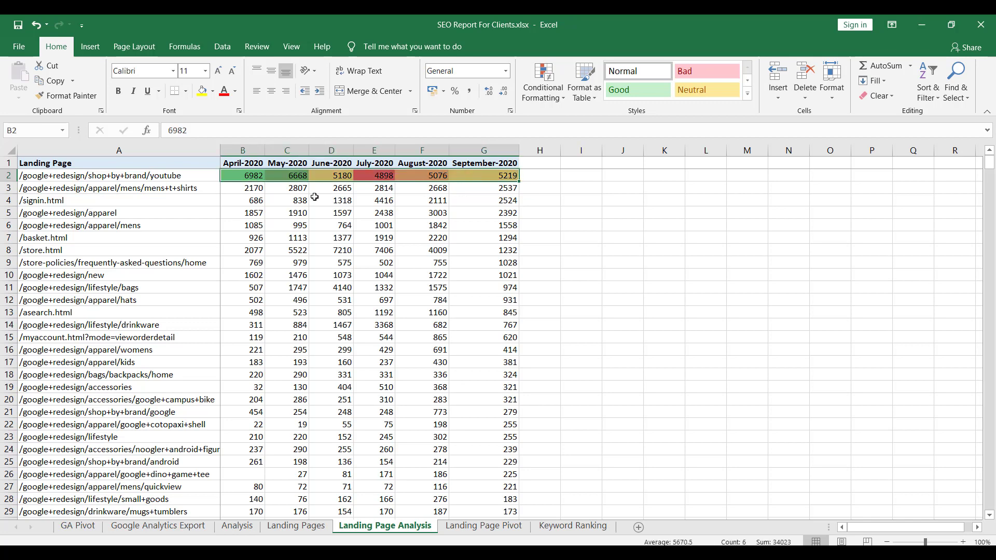
drag(247, 193, 483, 187)
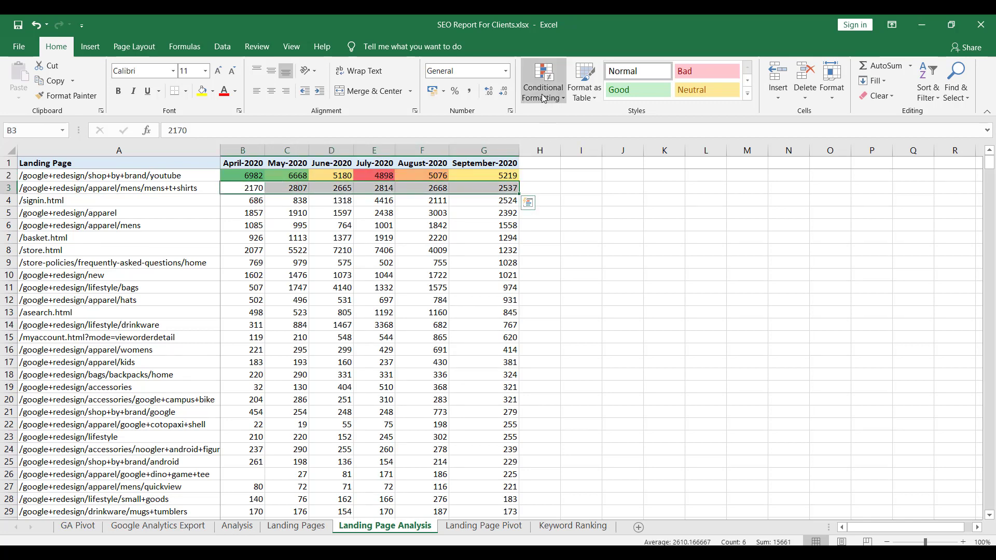
click(557, 99)
mouse_move(589, 206)
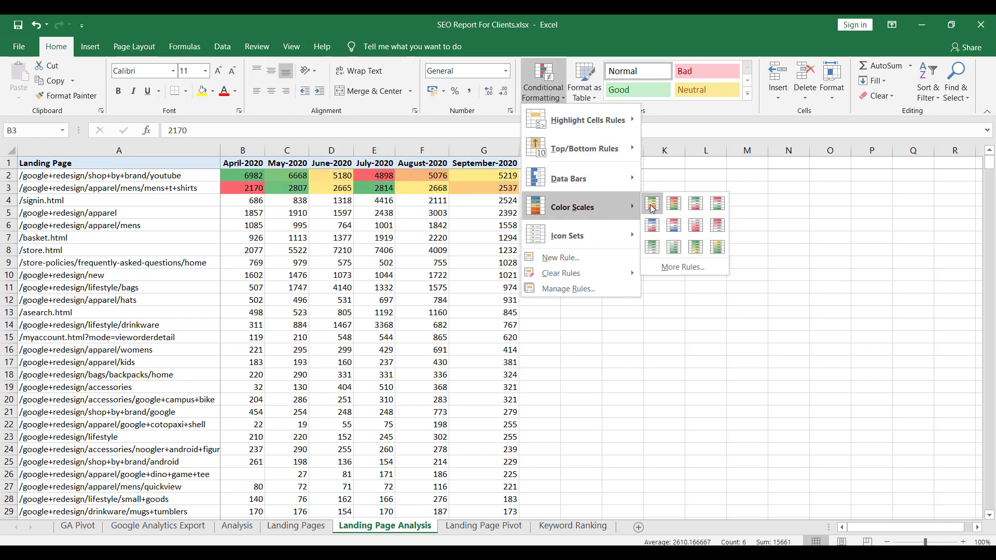
click(652, 203)
Copy the color-scaled rows B2:G3 and paste only their formats onto the next two landing pages, starting at B4.
drag(248, 176, 503, 187)
key(ctrl+c)
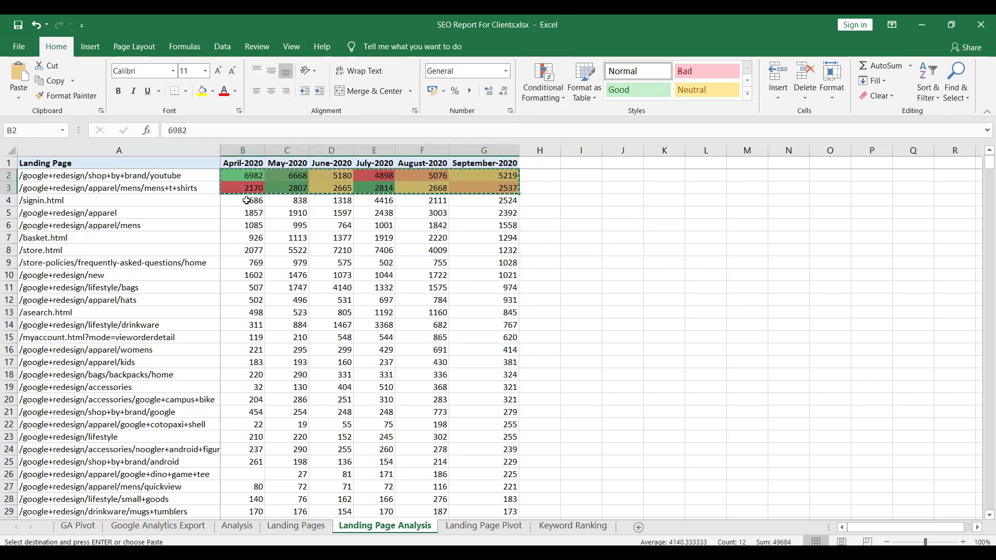
right_click(247, 201)
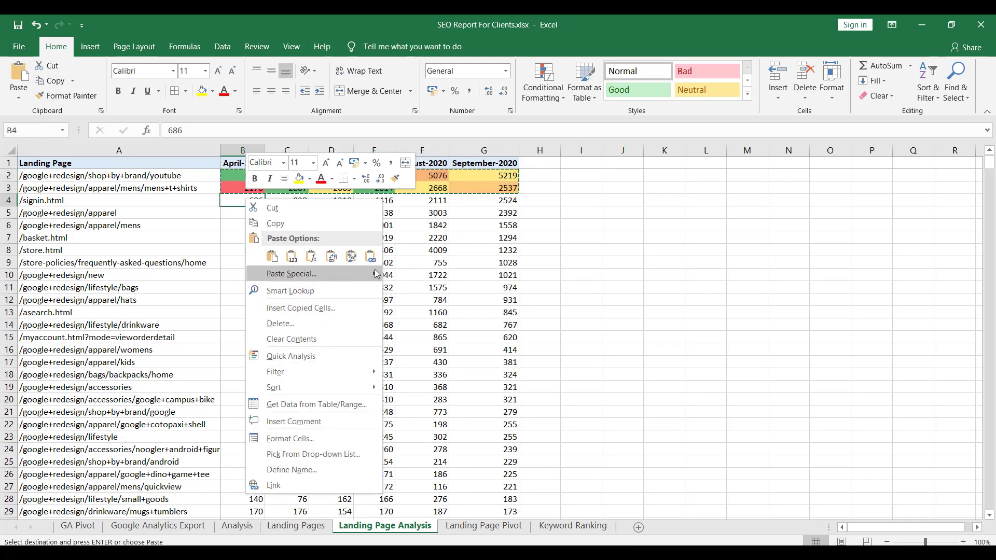
mouse_move(375, 275)
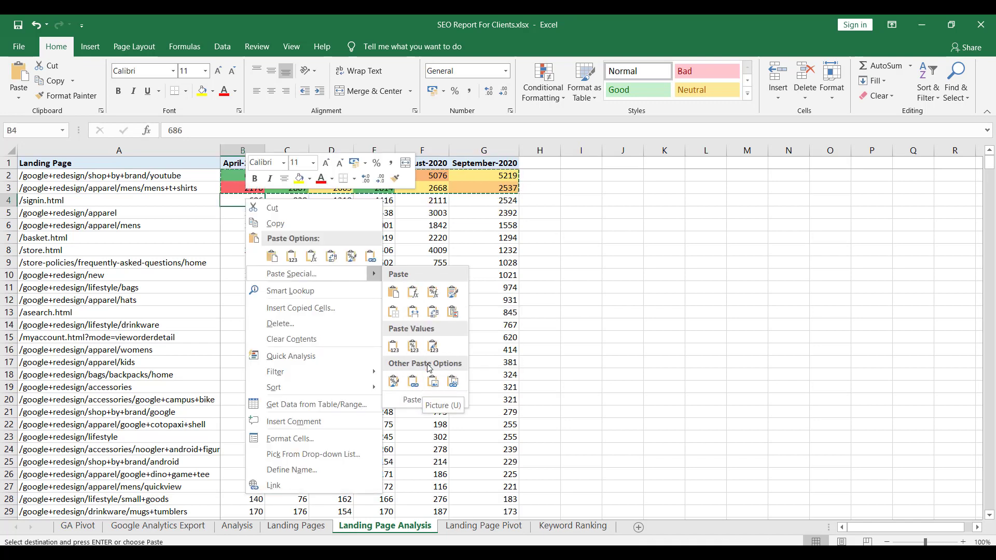
click(429, 399)
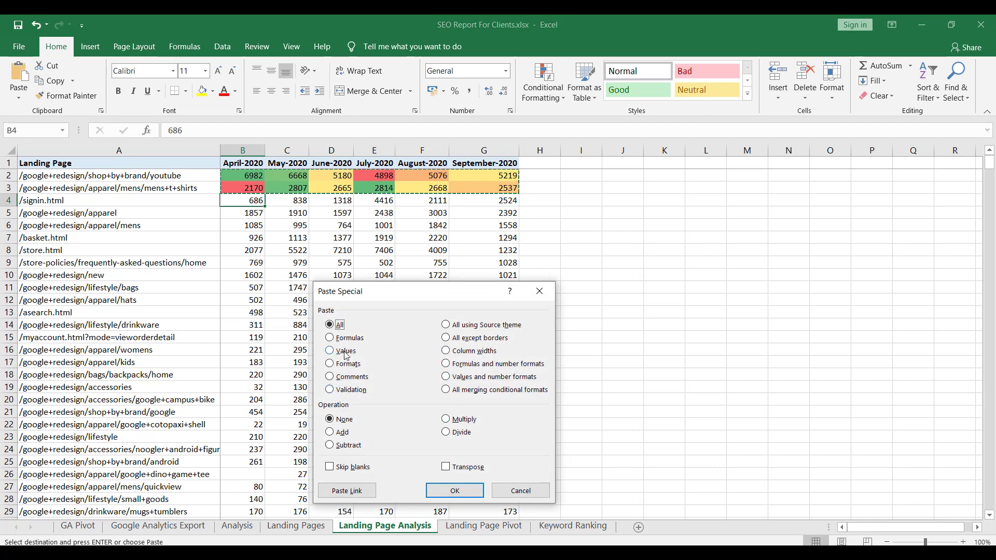
click(349, 364)
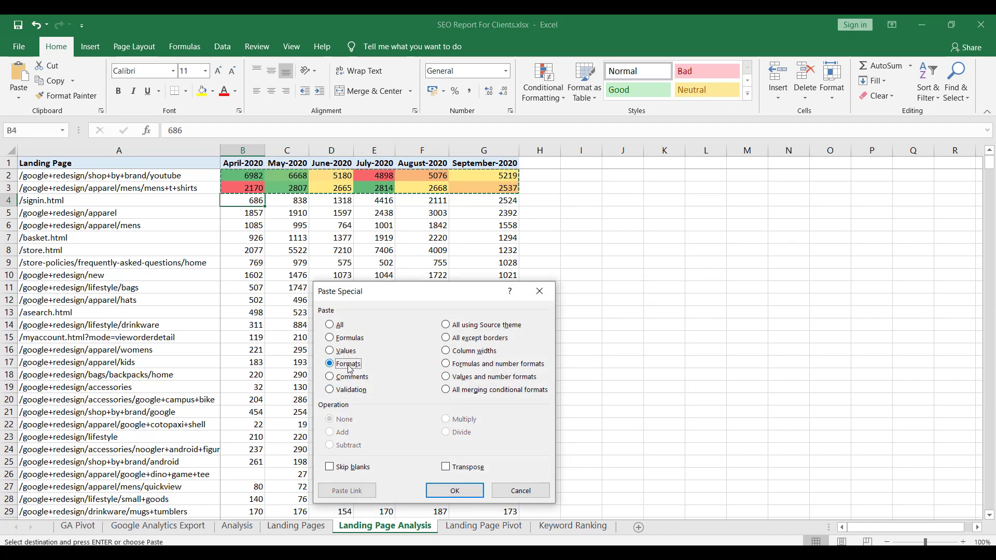
click(450, 488)
Copy B2:G5 and paste only the formats starting at B6 to extend the row-by-row color scales.
drag(243, 175, 496, 213)
key(ctrl+c)
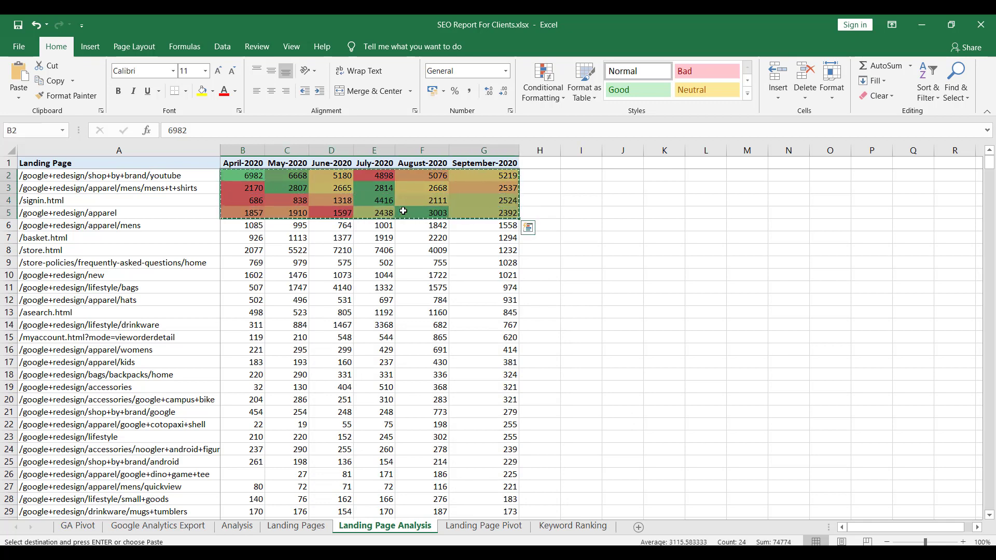
click(240, 226)
right_click(240, 226)
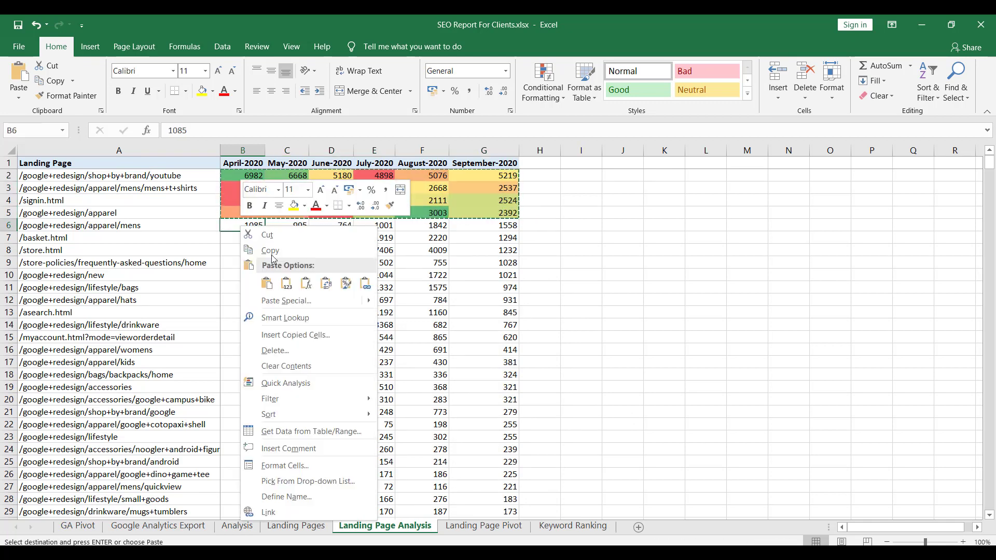
mouse_move(371, 305)
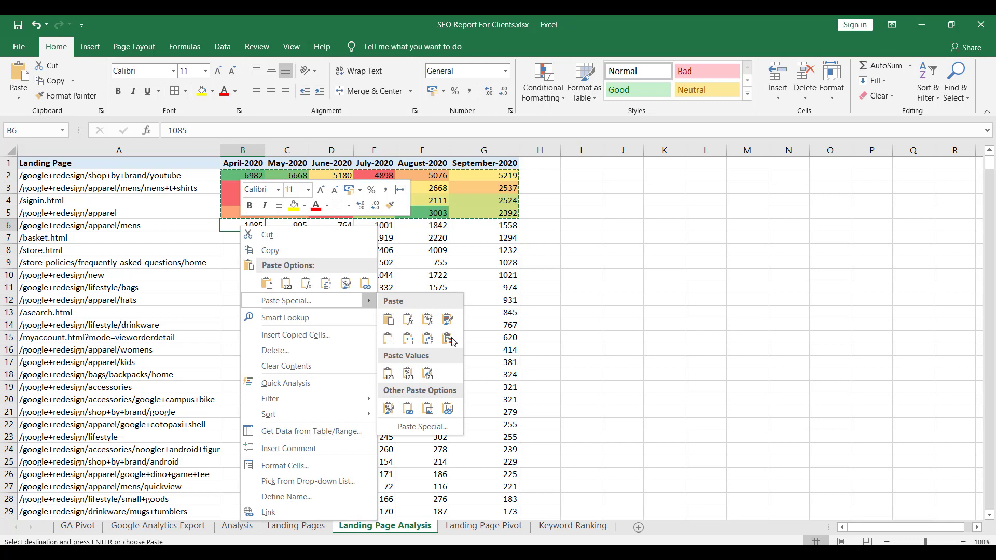
click(421, 429)
click(330, 388)
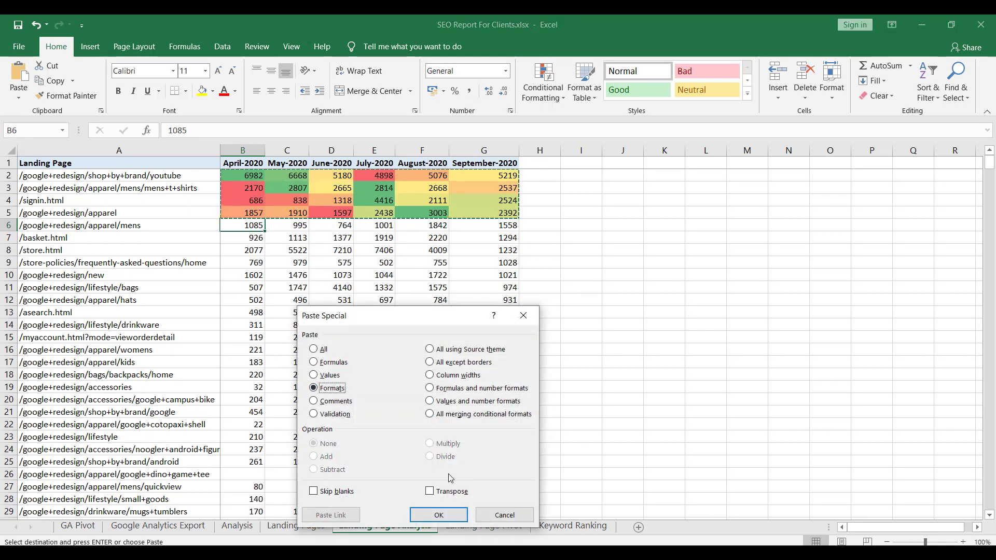
click(438, 515)
Copy B2:G9 and paste only the formats onto the next eight landing pages, starting at B10.
drag(244, 176, 498, 266)
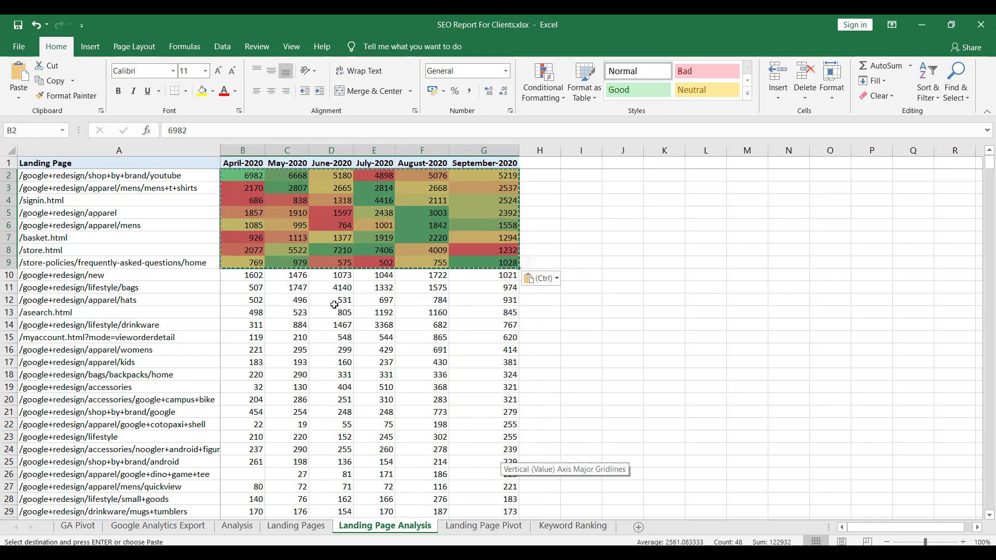
click(250, 276)
right_click(247, 277)
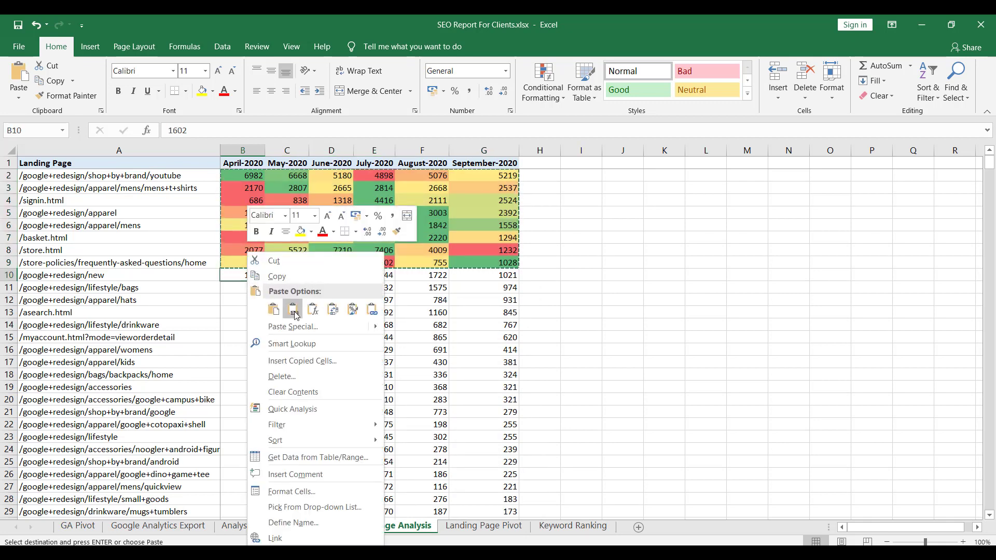
mouse_move(378, 328)
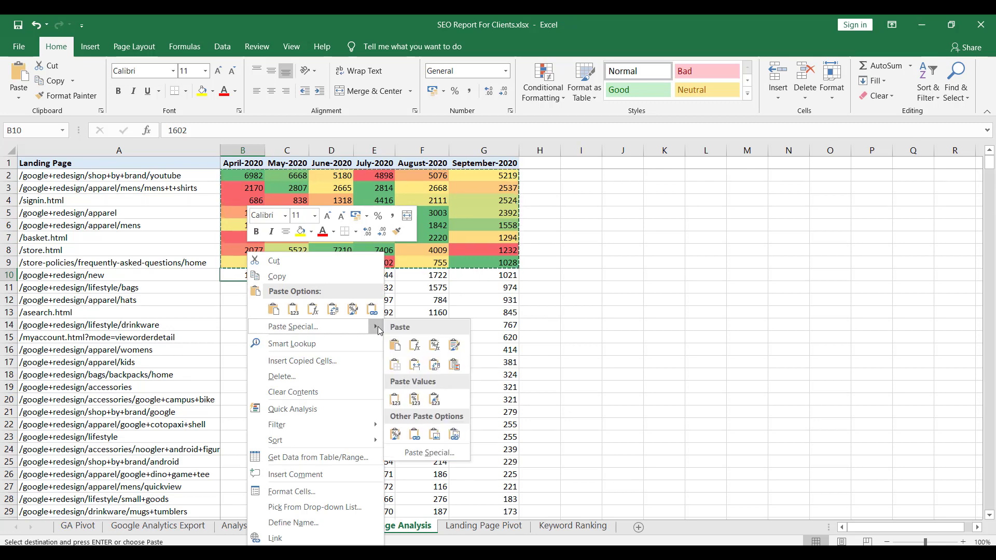
click(429, 452)
click(344, 405)
click(452, 531)
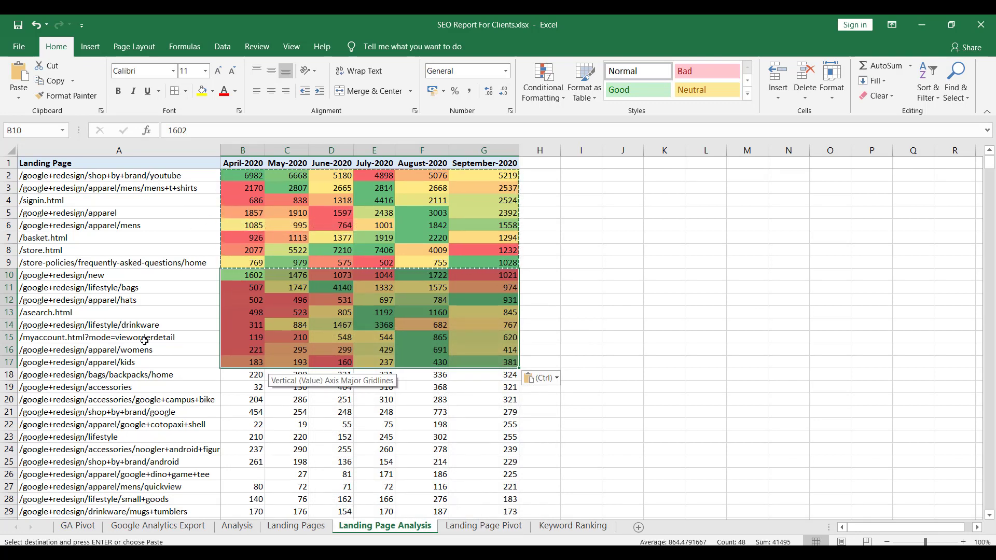
click(241, 373)
drag(241, 372, 515, 374)
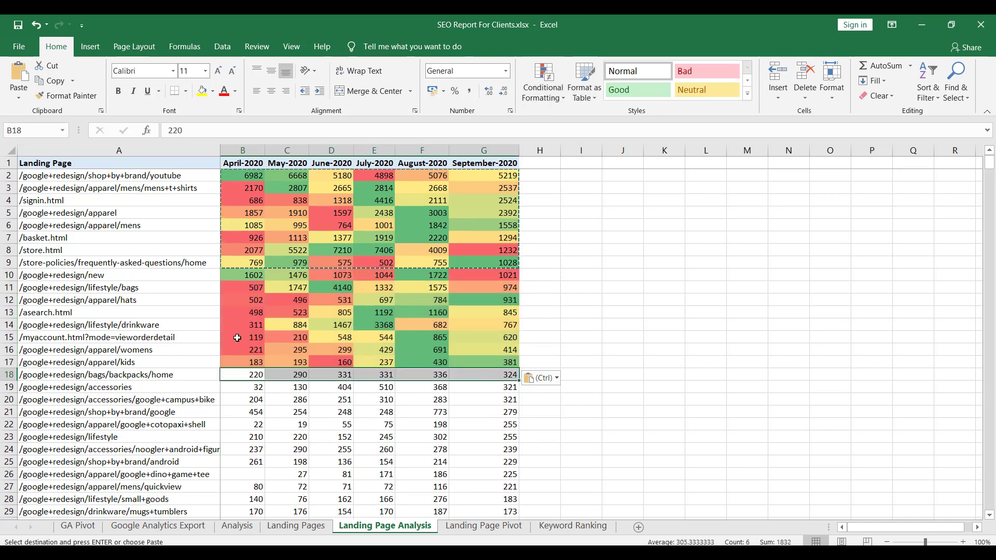
drag(236, 275, 513, 363)
key(ctrl+c)
Copy B2:G17, paste only the formats onto the landing pages starting at B18, and clear the copy marquee.
drag(244, 176, 494, 363)
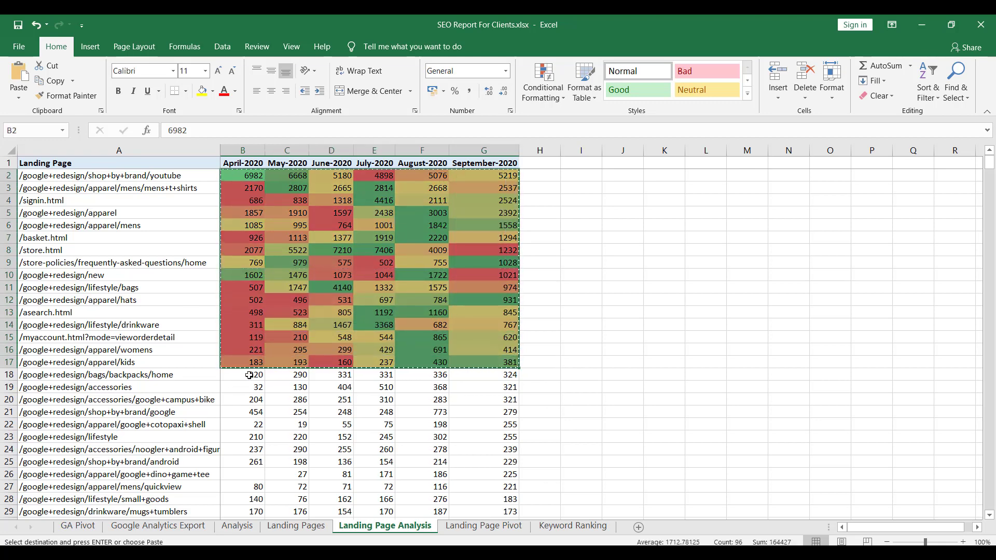
right_click(256, 376)
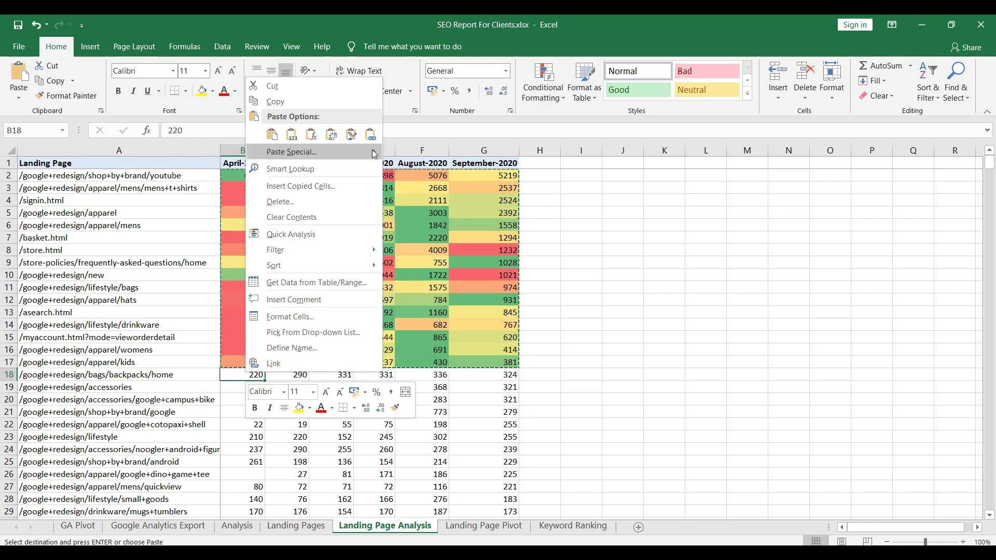
mouse_move(374, 153)
click(437, 281)
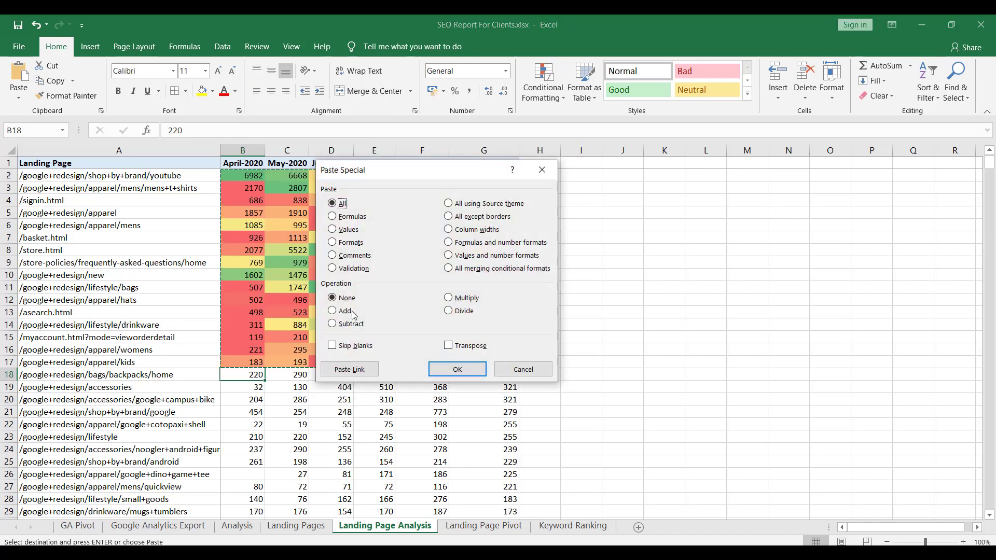
click(355, 244)
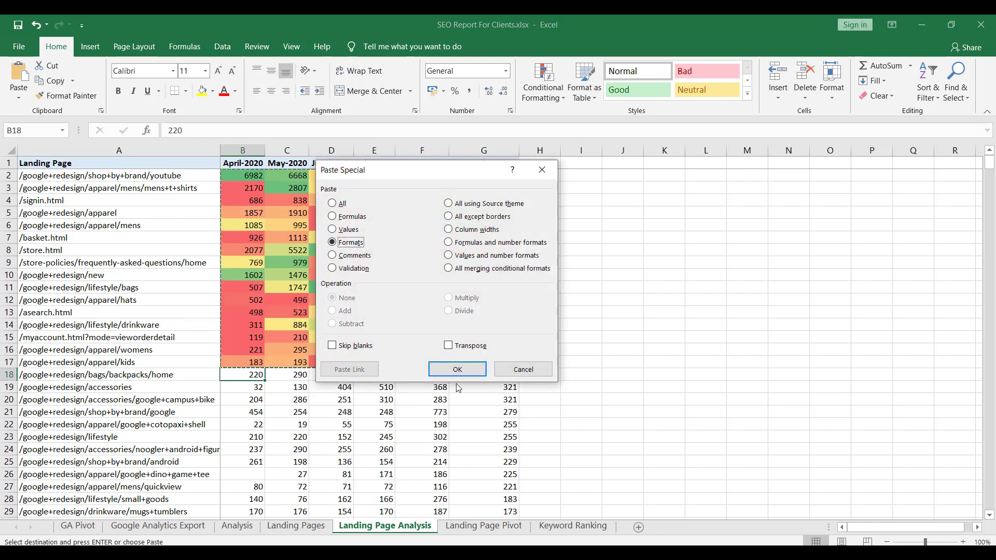
click(457, 369)
click(255, 288)
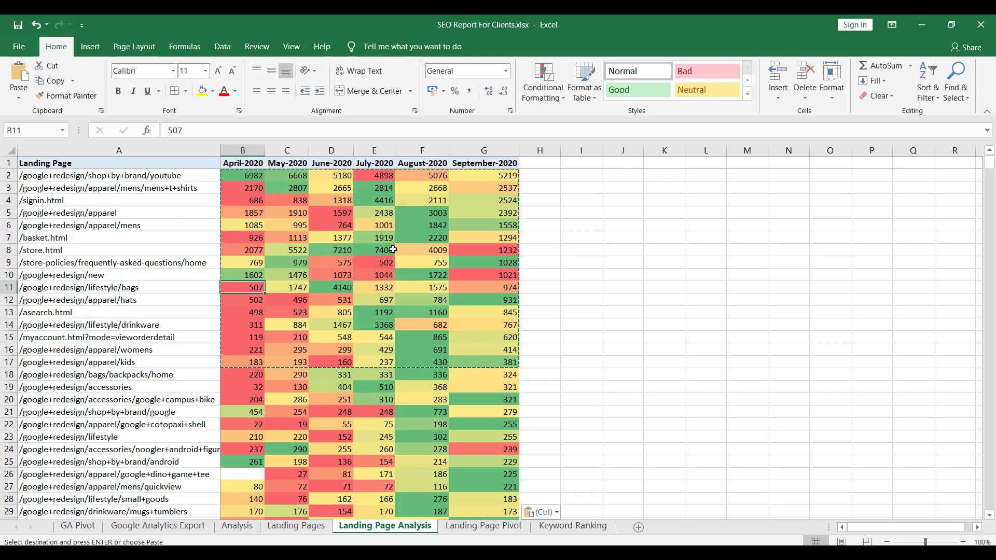
key(Escape)
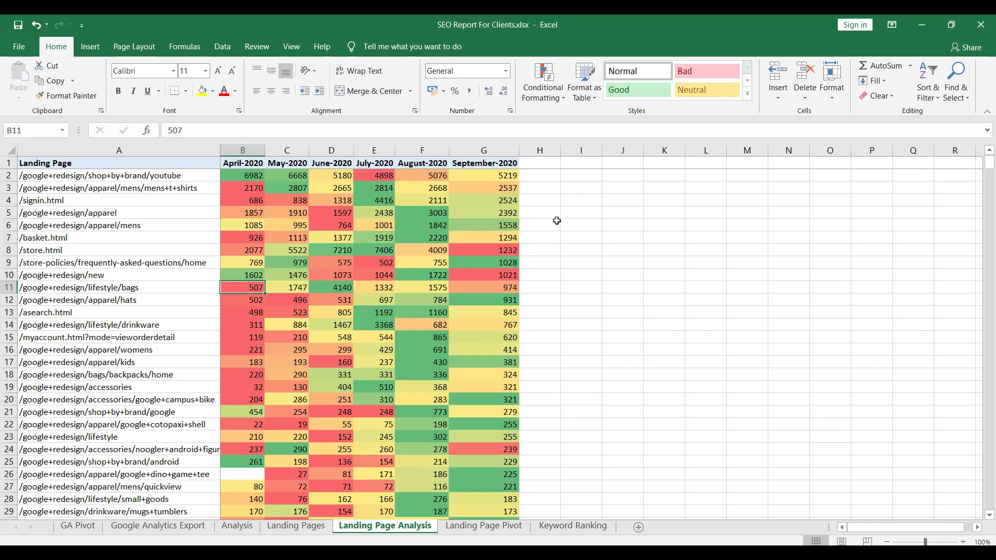
click(552, 187)
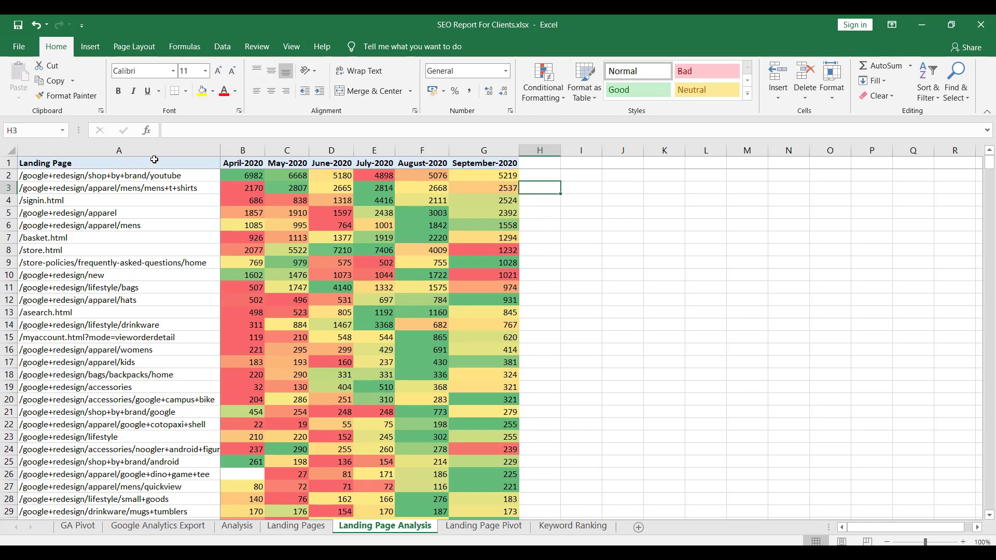
Copy the color-scaled landing page table A1:G20 and paste it into the Analysis sheet at D55, below the session duration table.
drag(154, 161, 495, 400)
key(ctrl+c)
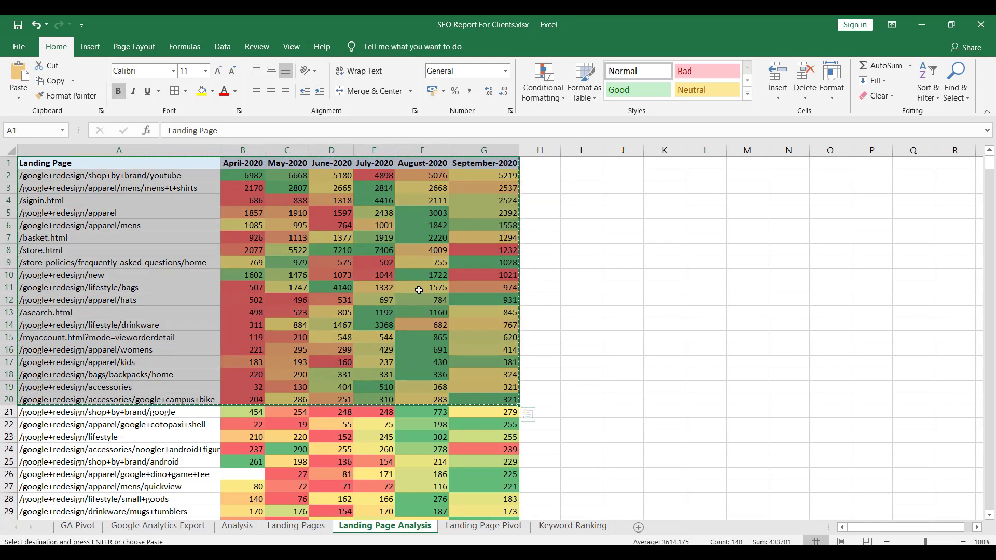
click(236, 526)
scroll(502, 359, down, 13)
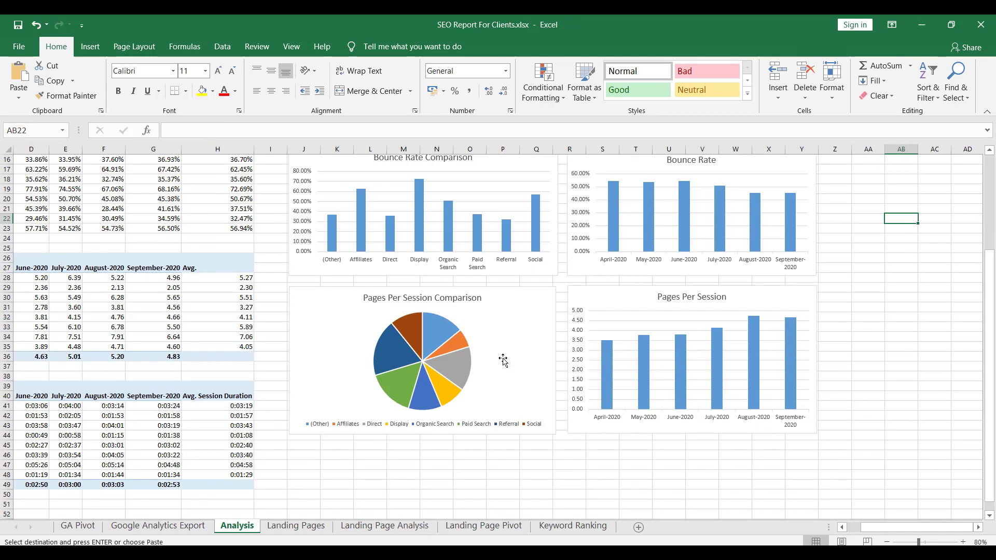
click(36, 309)
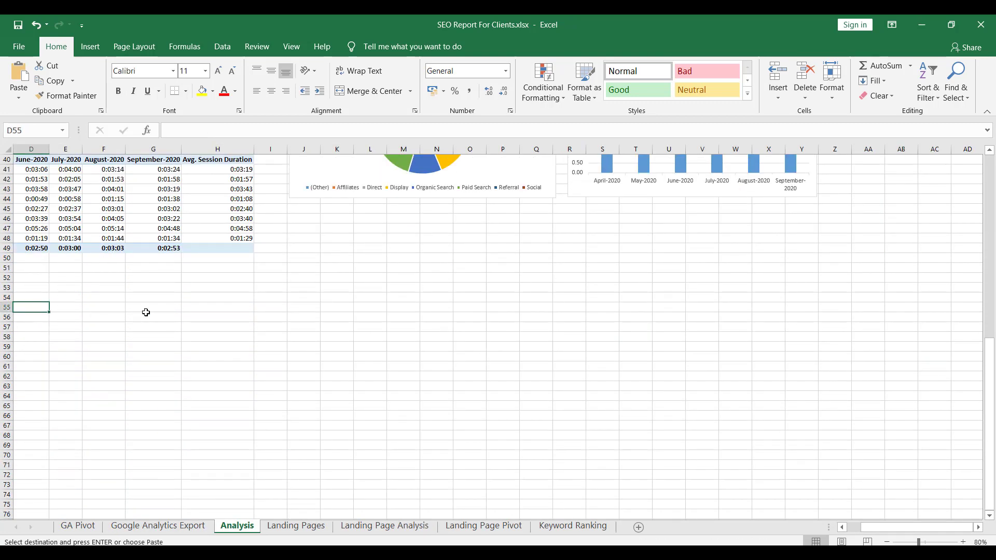
key(ctrl+v)
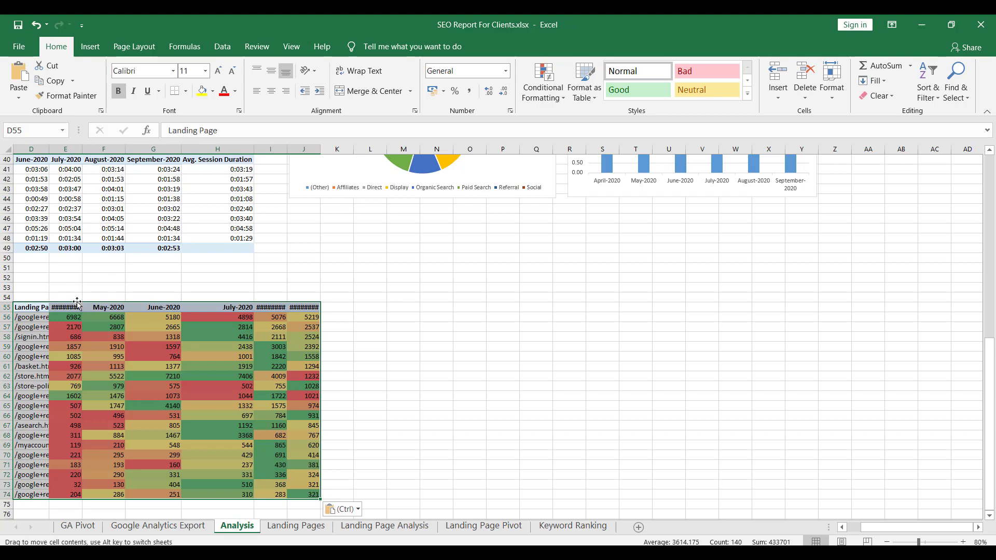
Widen columns E, I and J on the Analysis sheet so the April, August and September 2020 headers fit.
click(77, 303)
drag(82, 149, 85, 149)
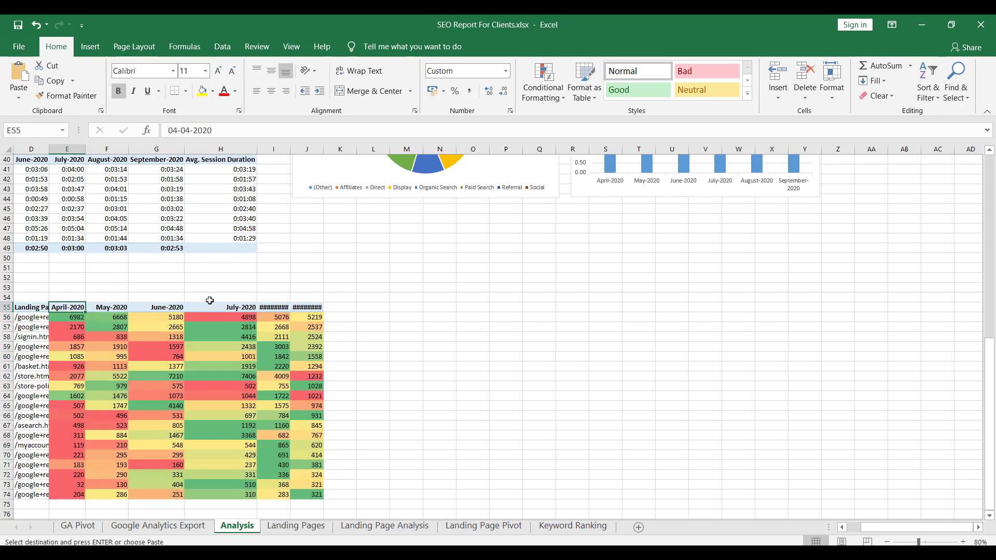
click(235, 315)
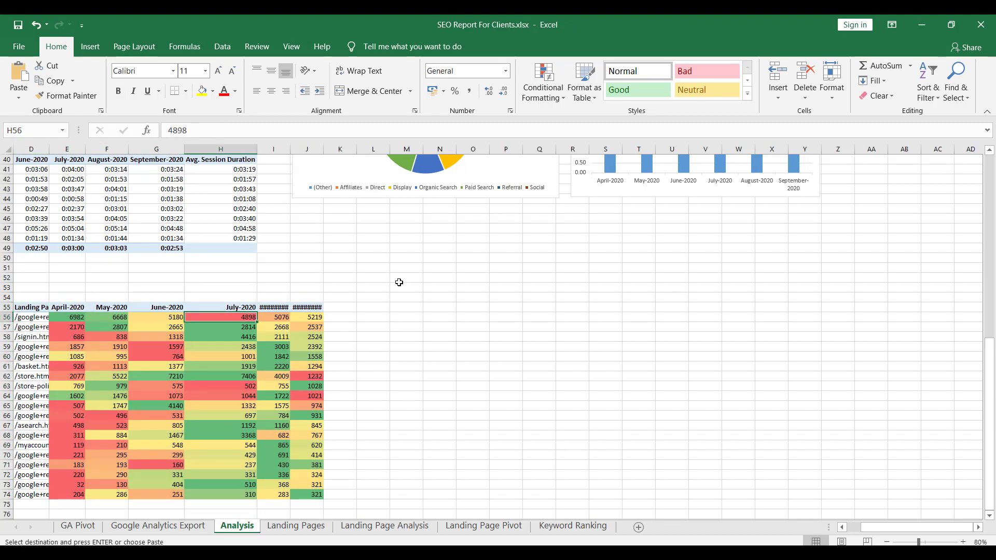
drag(290, 149, 357, 149)
click(439, 298)
scroll(487, 319, down, 4)
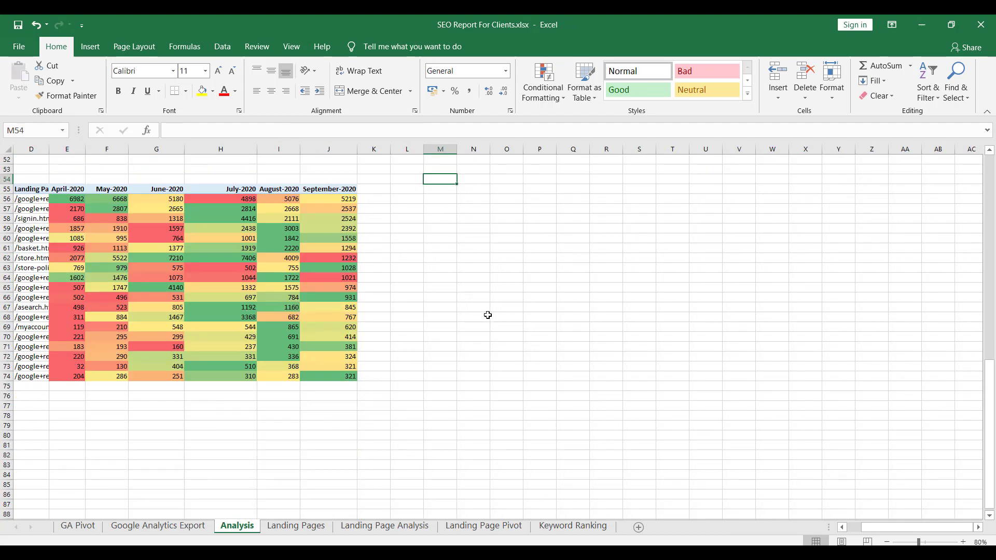
scroll(487, 315, up, 3)
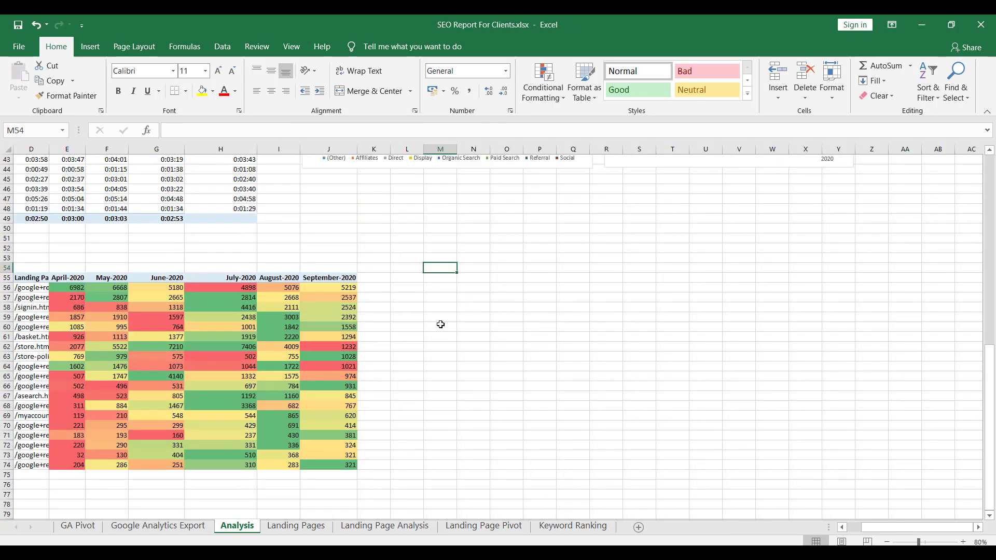
scroll(442, 321, up, 1)
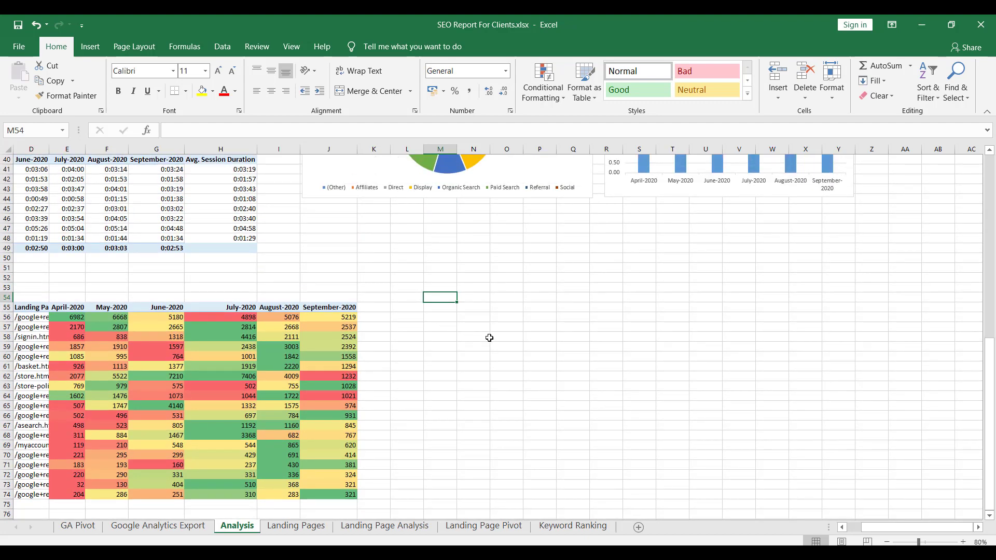
Open the Keyword Ranking sheet and examine the monthly keyword ranks and the COUNTIFS formula behind April's Top 5 count.
click(569, 529)
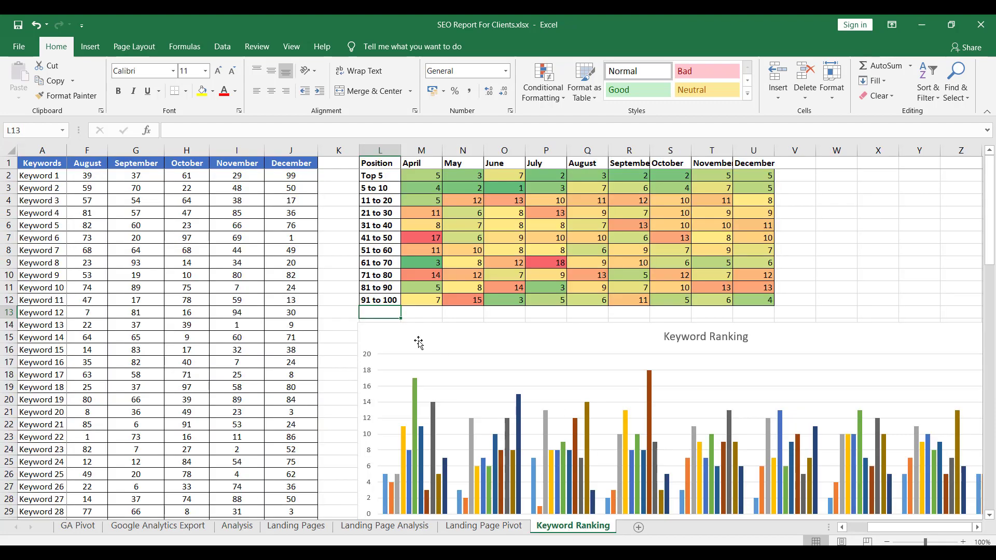
drag(897, 526, 852, 527)
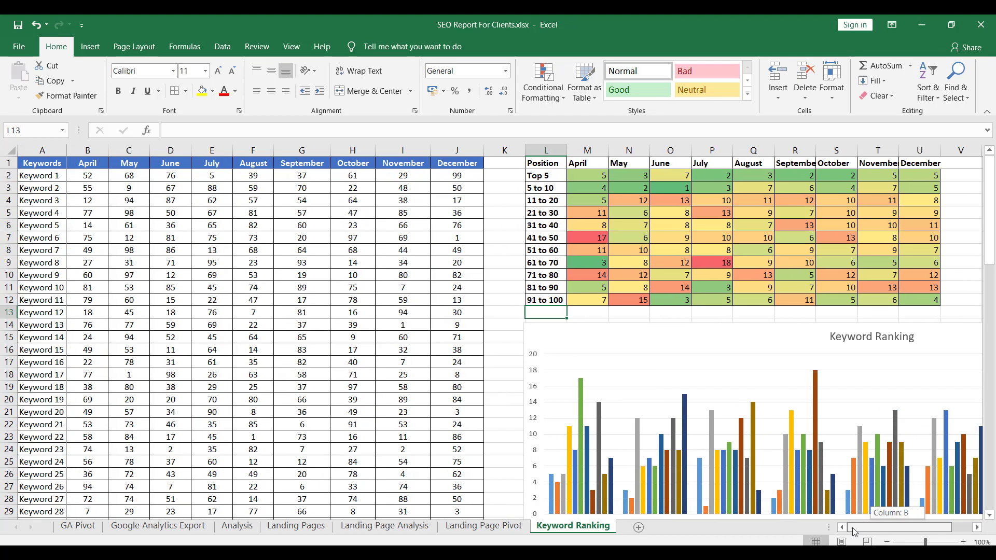
click(52, 175)
click(78, 175)
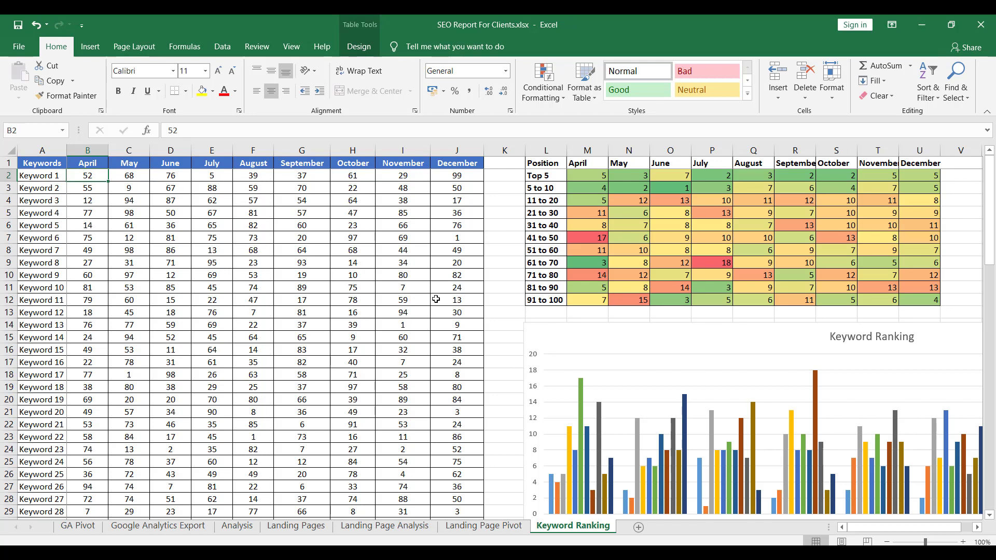
click(558, 163)
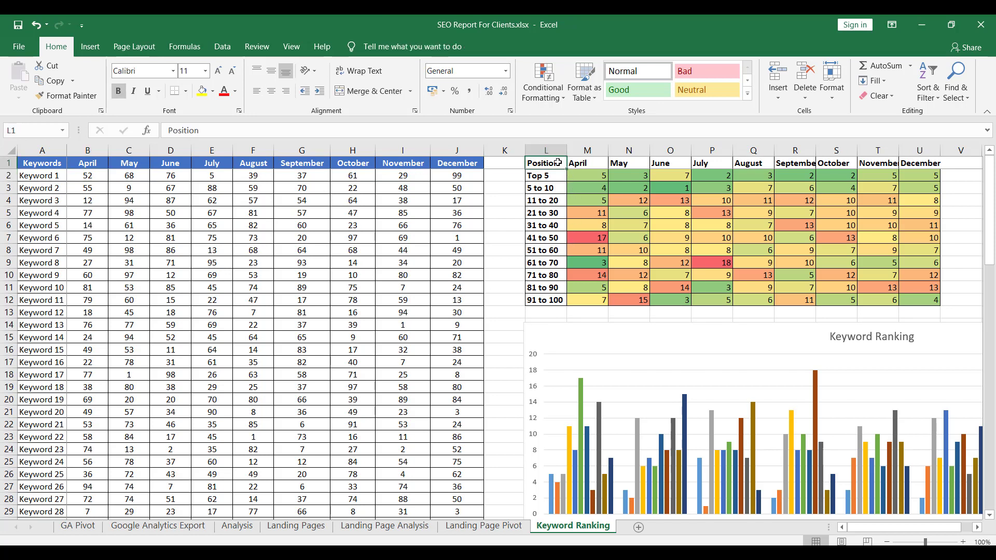
click(580, 178)
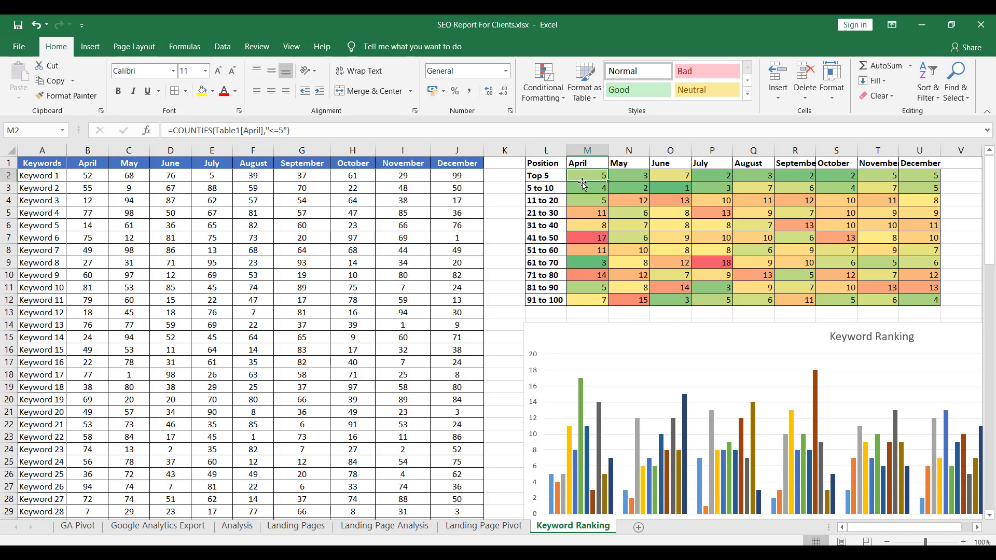
Review the position summary table L1:U13 and check the 31 to 40 row's COUNTIFS formulas from April to December.
scroll(631, 222, down, 3)
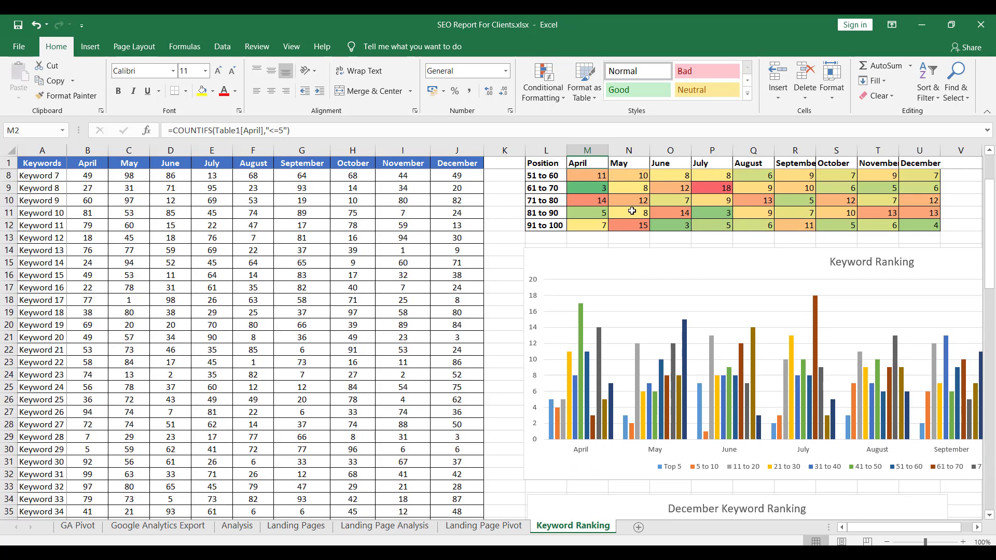
scroll(571, 187, up, 3)
drag(554, 160, 935, 308)
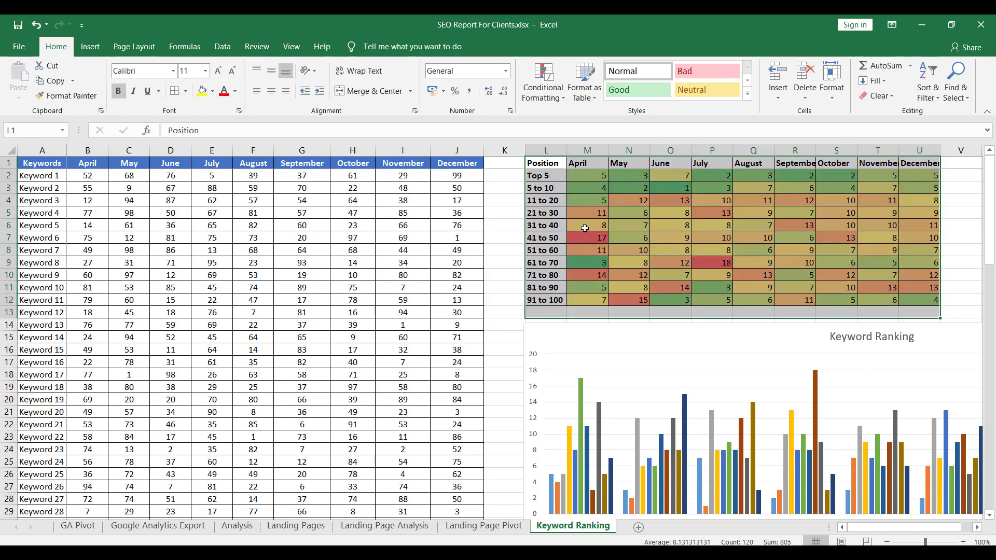
click(589, 226)
click(722, 226)
click(778, 227)
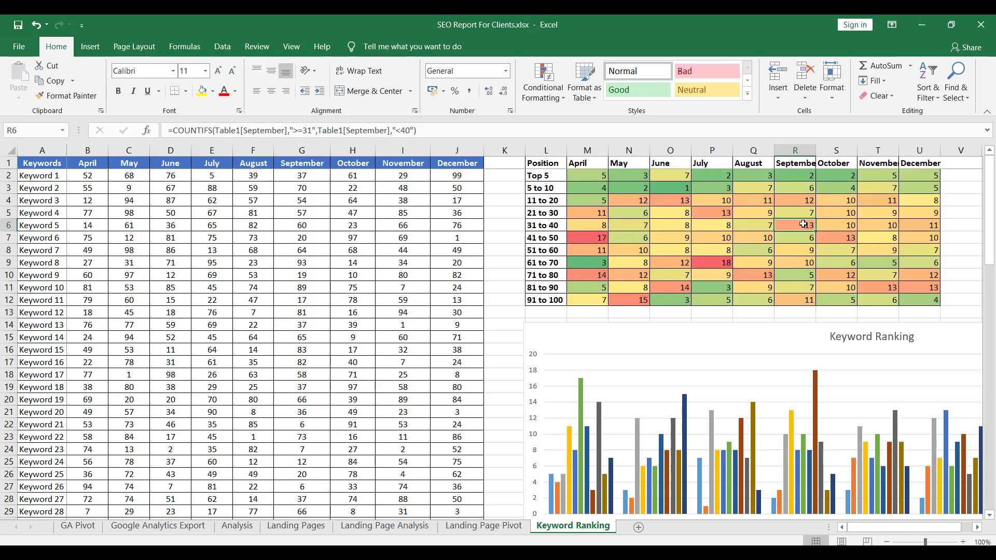
click(835, 225)
click(919, 229)
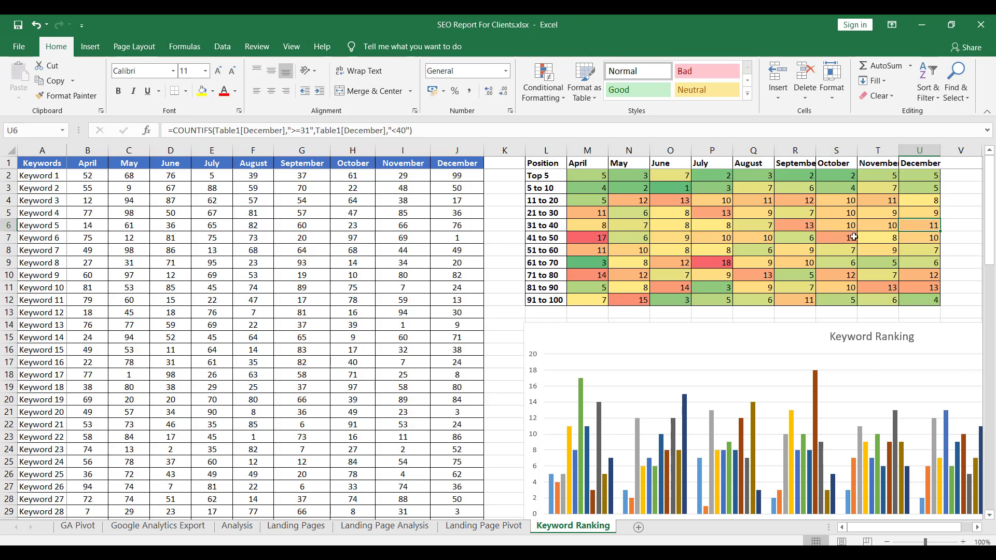
Inspect the Keyword Ranking chart and its source range, and check the July formula for positions 61 to 70.
scroll(657, 223, down, 2)
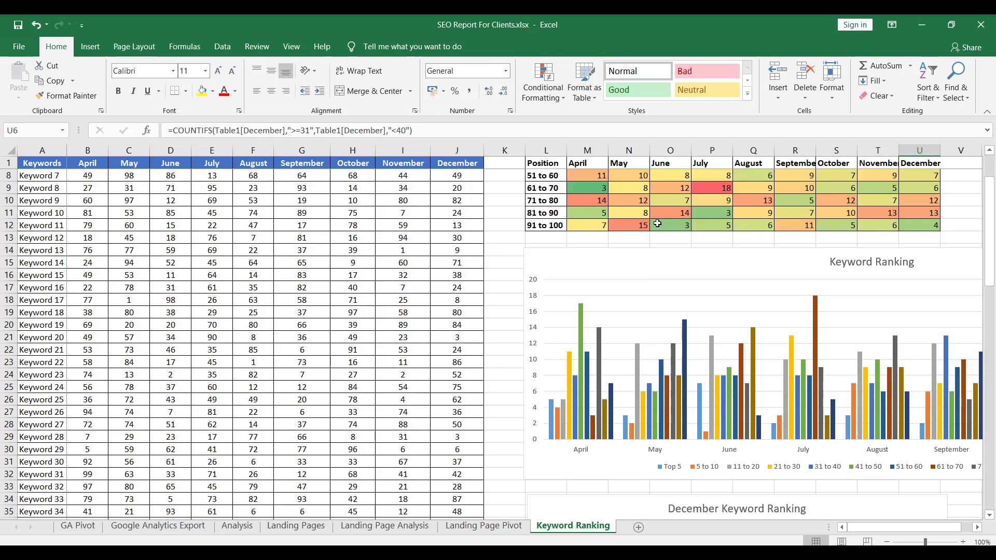
click(578, 257)
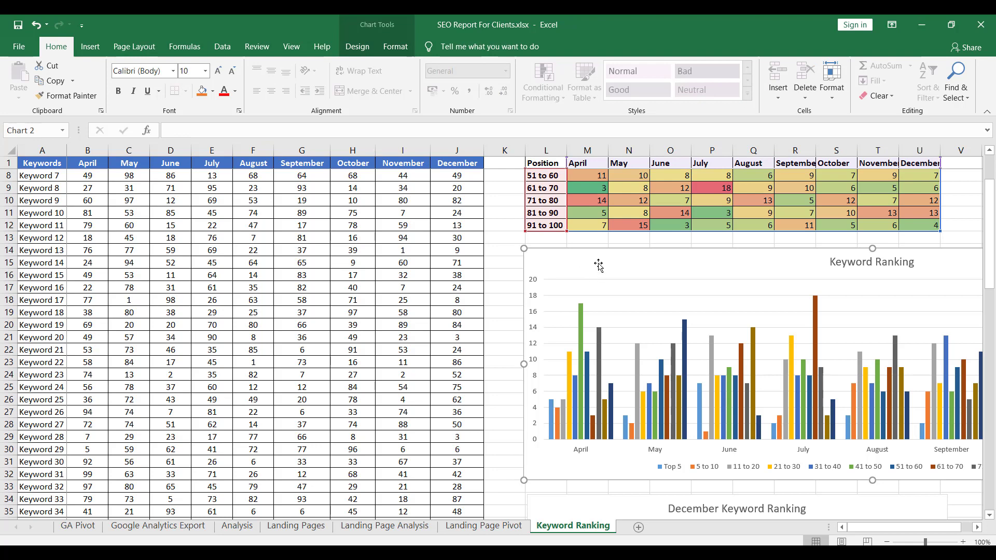
scroll(695, 255, up, 2)
click(718, 263)
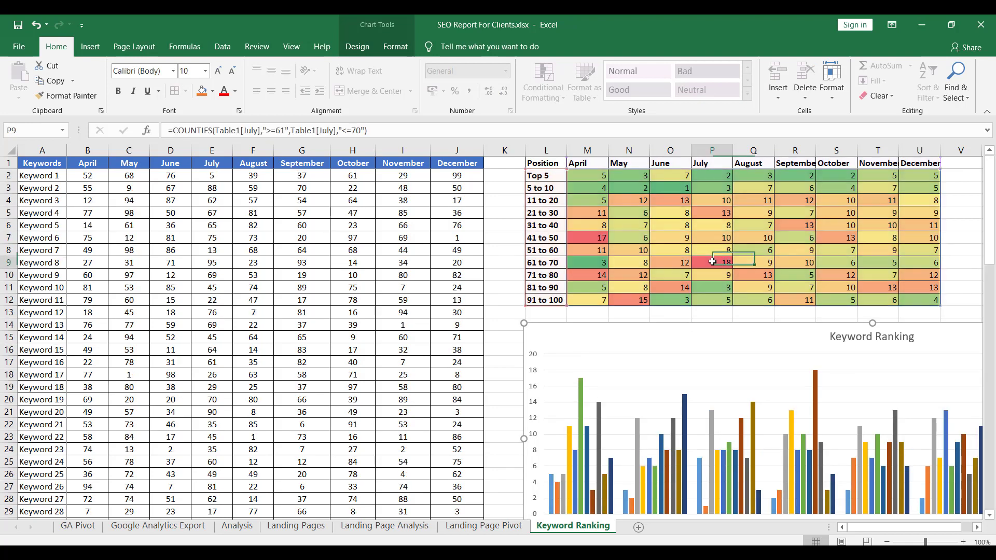